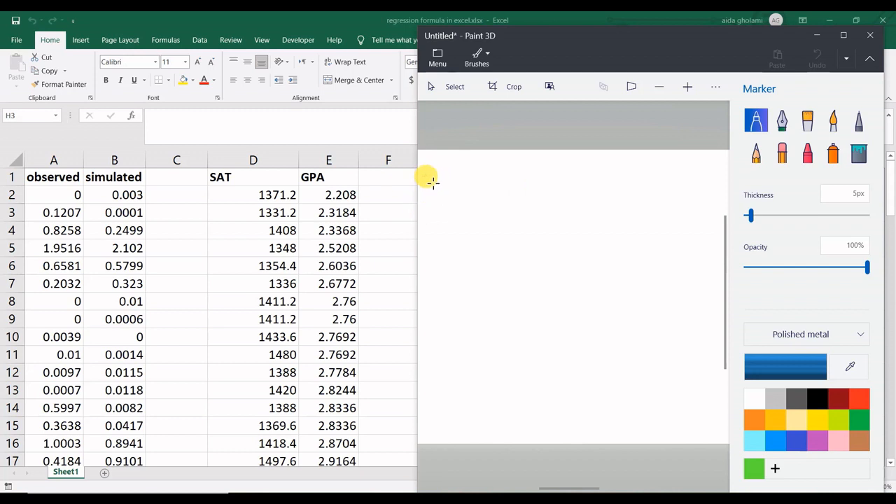
Draw a blue cloud outline with a scatter of raindrops beneath it on the blank canvas
{"action": "mouse_move", "coordinate": [426, 175]}
{"action": "left_mouse_down"}
{"action": "mouse_move", "coordinate": [507, 171]}
{"action": "mouse_move", "coordinate": [520, 245]}
{"action": "mouse_move", "coordinate": [484, 240]}
{"action": "mouse_move", "coordinate": [430, 184]}
{"action": "left_mouse_up"}
{"action": "left_click_drag", "start_coordinate": [455, 253], "coordinate": [495, 263]}
{"action": "mouse_move", "coordinate": [554, 255]}
{"action": "left_mouse_down"}
{"action": "mouse_move", "coordinate": [554, 266]}
{"action": "mouse_move", "coordinate": [522, 290]}
{"action": "mouse_move", "coordinate": [436, 280]}
{"action": "left_mouse_up"}
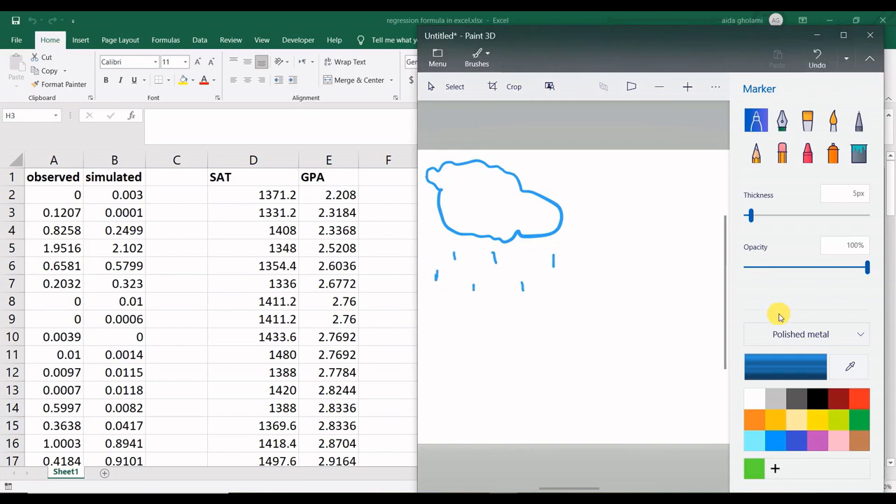
Draw a tree with a brown trunk and green crown beside the cloud, and a black arrow from the cloud to it
{"action": "left_click", "coordinate": [856, 437]}
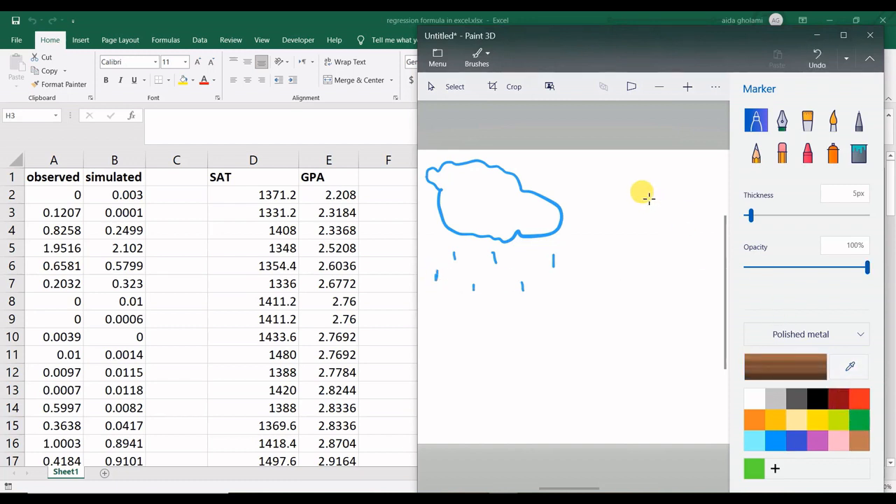
{"action": "left_click_drag", "start_coordinate": [643, 189], "coordinate": [645, 238]}
{"action": "left_click_drag", "start_coordinate": [654, 191], "coordinate": [656, 237]}
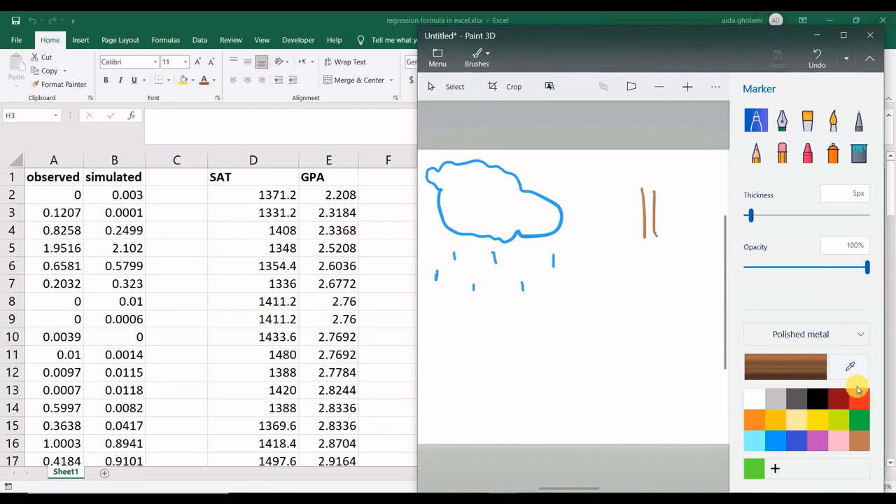
{"action": "left_click", "coordinate": [860, 420]}
{"action": "mouse_move", "coordinate": [642, 202]}
{"action": "left_mouse_down"}
{"action": "mouse_move", "coordinate": [630, 172]}
{"action": "mouse_move", "coordinate": [637, 149]}
{"action": "mouse_move", "coordinate": [676, 189]}
{"action": "mouse_move", "coordinate": [672, 212]}
{"action": "mouse_move", "coordinate": [656, 207]}
{"action": "left_mouse_up"}
{"action": "left_click", "coordinate": [818, 405]}
{"action": "mouse_move", "coordinate": [500, 184]}
{"action": "left_mouse_down"}
{"action": "mouse_move", "coordinate": [560, 172]}
{"action": "mouse_move", "coordinate": [621, 197]}
{"action": "mouse_move", "coordinate": [602, 200]}
{"action": "left_mouse_up"}
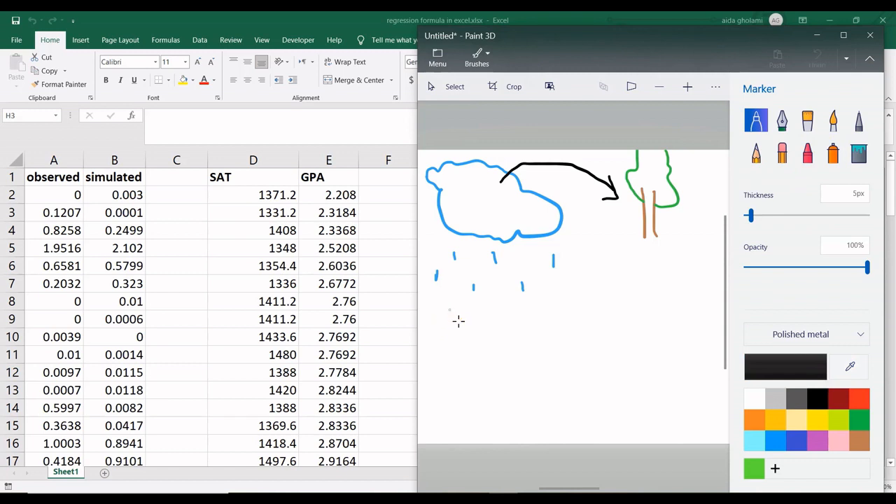
Handwrite a circled 1 followed by "Sample data" in black below the cloud
{"action": "left_click_drag", "start_coordinate": [451, 310], "coordinate": [452, 324]}
{"action": "mouse_move", "coordinate": [461, 329]}
{"action": "left_mouse_down"}
{"action": "mouse_move", "coordinate": [458, 337]}
{"action": "mouse_move", "coordinate": [470, 301]}
{"action": "mouse_move", "coordinate": [462, 341]}
{"action": "left_mouse_up"}
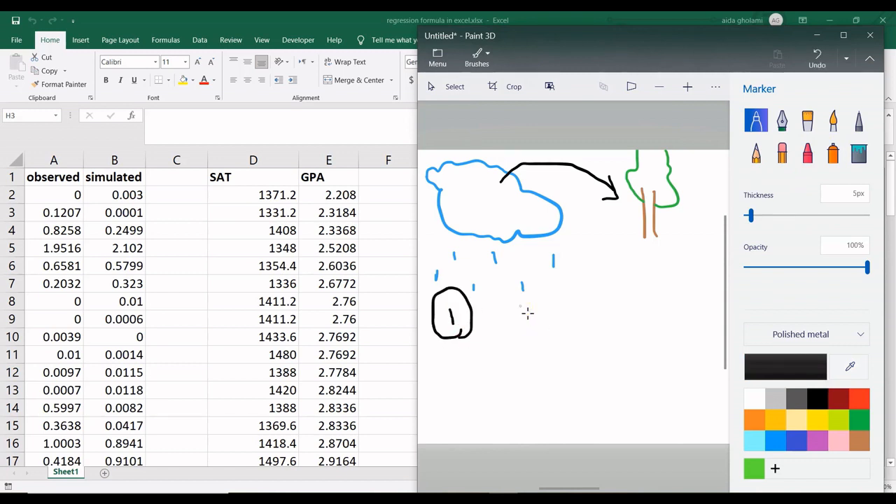
{"action": "left_click_drag", "start_coordinate": [530, 308], "coordinate": [514, 332]}
{"action": "mouse_move", "coordinate": [557, 314]}
{"action": "left_mouse_down"}
{"action": "mouse_move", "coordinate": [551, 329]}
{"action": "mouse_move", "coordinate": [595, 314]}
{"action": "mouse_move", "coordinate": [589, 330]}
{"action": "left_mouse_up"}
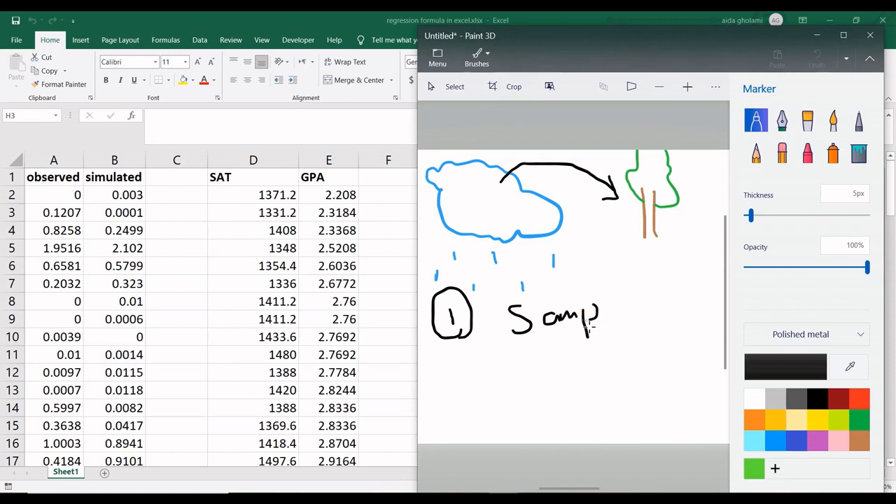
{"action": "left_click_drag", "start_coordinate": [607, 300], "coordinate": [605, 333]}
{"action": "mouse_move", "coordinate": [616, 316]}
{"action": "left_mouse_down"}
{"action": "mouse_move", "coordinate": [674, 320]}
{"action": "mouse_move", "coordinate": [671, 297]}
{"action": "mouse_move", "coordinate": [694, 319]}
{"action": "mouse_move", "coordinate": [711, 320]}
{"action": "left_mouse_up"}
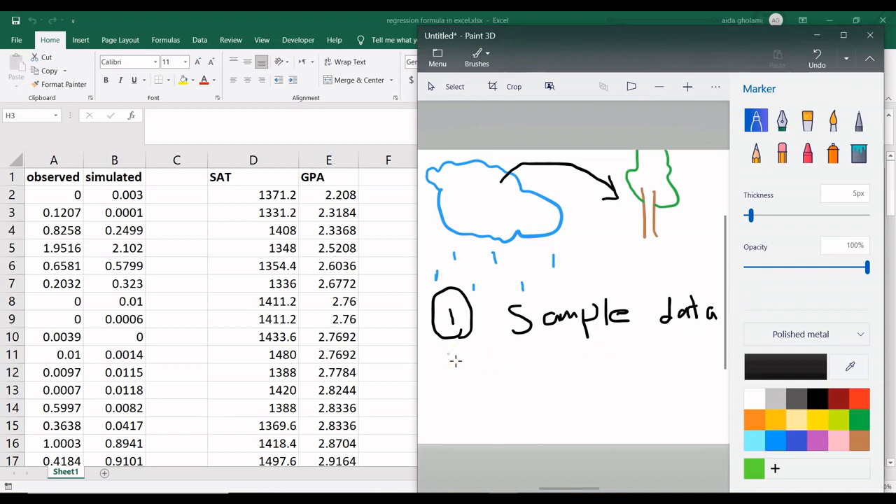
Handwrite a circled 2 with "model" and a circled 3 with "predic Population" below the first list entry
{"action": "mouse_move", "coordinate": [449, 353]}
{"action": "left_mouse_down"}
{"action": "mouse_move", "coordinate": [475, 375]}
{"action": "mouse_move", "coordinate": [452, 382]}
{"action": "mouse_move", "coordinate": [482, 369]}
{"action": "mouse_move", "coordinate": [480, 346]}
{"action": "mouse_move", "coordinate": [514, 360]}
{"action": "mouse_move", "coordinate": [516, 371]}
{"action": "mouse_move", "coordinate": [555, 364]}
{"action": "mouse_move", "coordinate": [550, 349]}
{"action": "mouse_move", "coordinate": [572, 372]}
{"action": "left_mouse_up"}
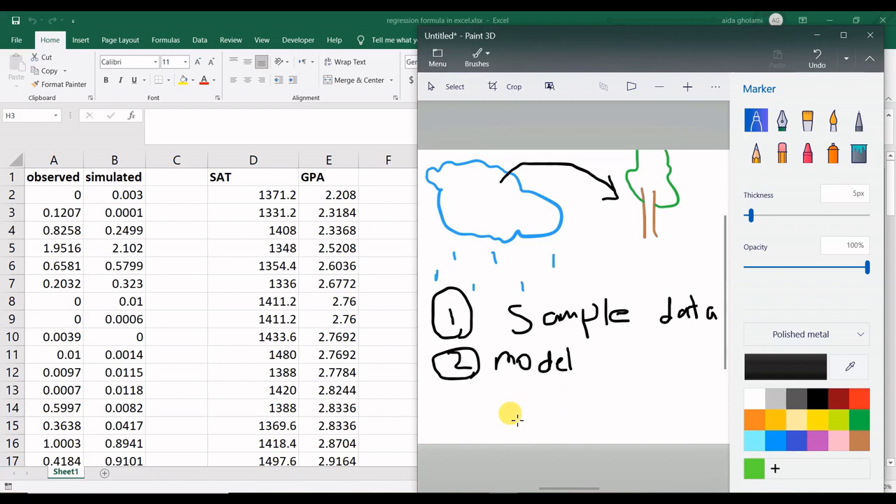
{"action": "mouse_move", "coordinate": [447, 401]}
{"action": "left_mouse_down"}
{"action": "mouse_move", "coordinate": [464, 407]}
{"action": "mouse_move", "coordinate": [464, 434]}
{"action": "mouse_move", "coordinate": [474, 436]}
{"action": "mouse_move", "coordinate": [484, 416]}
{"action": "mouse_move", "coordinate": [480, 432]}
{"action": "left_mouse_up"}
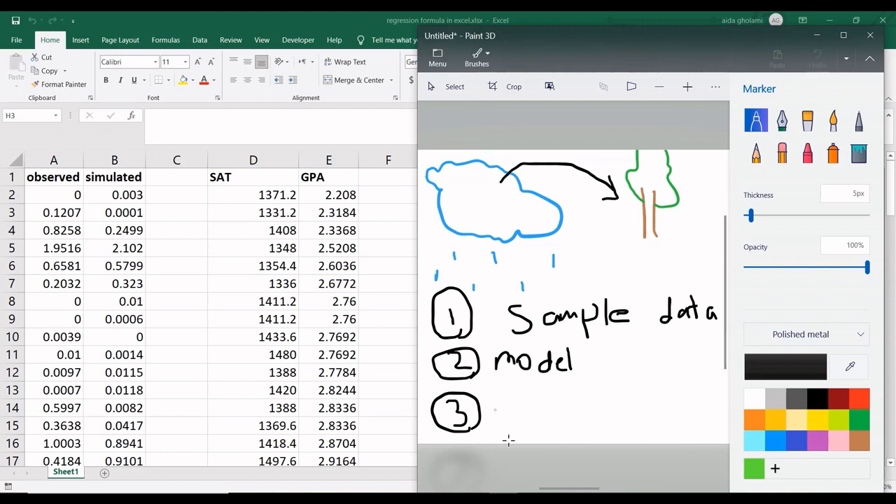
{"action": "mouse_move", "coordinate": [499, 408]}
{"action": "left_mouse_down"}
{"action": "mouse_move", "coordinate": [500, 435]}
{"action": "mouse_move", "coordinate": [502, 421]}
{"action": "mouse_move", "coordinate": [564, 424]}
{"action": "mouse_move", "coordinate": [562, 411]}
{"action": "mouse_move", "coordinate": [569, 421]}
{"action": "mouse_move", "coordinate": [617, 422]}
{"action": "mouse_move", "coordinate": [632, 409]}
{"action": "mouse_move", "coordinate": [641, 425]}
{"action": "mouse_move", "coordinate": [642, 414]}
{"action": "mouse_move", "coordinate": [666, 412]}
{"action": "mouse_move", "coordinate": [674, 396]}
{"action": "mouse_move", "coordinate": [674, 419]}
{"action": "mouse_move", "coordinate": [698, 400]}
{"action": "mouse_move", "coordinate": [704, 414]}
{"action": "mouse_move", "coordinate": [718, 404]}
{"action": "mouse_move", "coordinate": [722, 429]}
{"action": "left_mouse_up"}
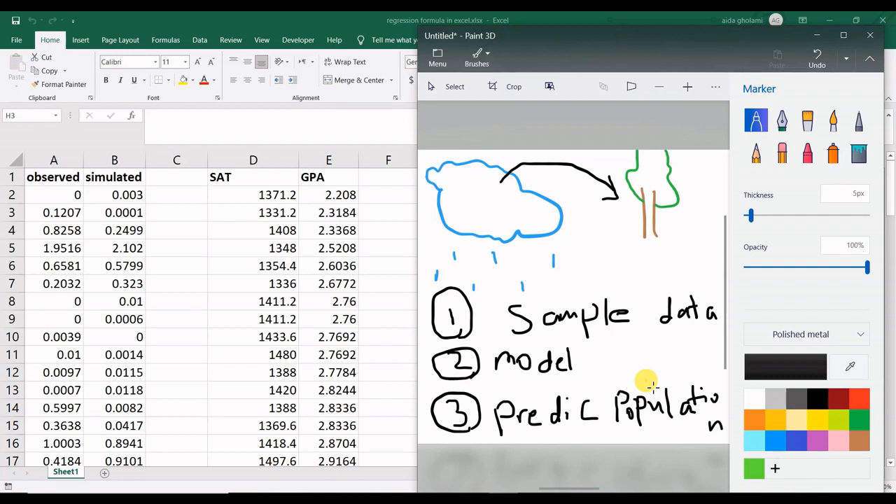
Undo all the drawn and handwritten strokes until the canvas is blank
{"action": "key", "text": "ctrl+z"}
{"action": "key", "text": "ctrl+z"}
{"action": "key", "text": "ctrl+z"}
{"action": "key", "text": "ctrl+z"}
{"action": "key", "text": "ctrl+z"}
{"action": "key", "text": "ctrl+z"}
{"action": "key", "text": "ctrl+z"}
{"action": "key", "text": "ctrl+z"}
{"action": "key", "text": "ctrl+z"}
{"action": "key", "text": "ctrl+z"}
{"action": "key", "text": "ctrl+z"}
{"action": "key", "text": "ctrl+z"}
{"action": "key", "text": "ctrl+z"}
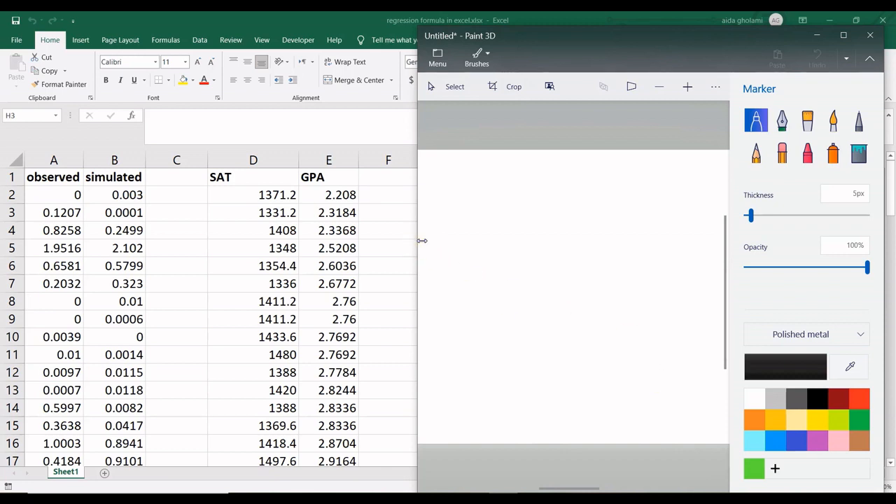
Widen the Paint 3D window slightly and handwrite the equation y = β0 + β1 x + ε in black across the upper canvas
{"action": "left_click_drag", "start_coordinate": [422, 241], "coordinate": [391, 242]}
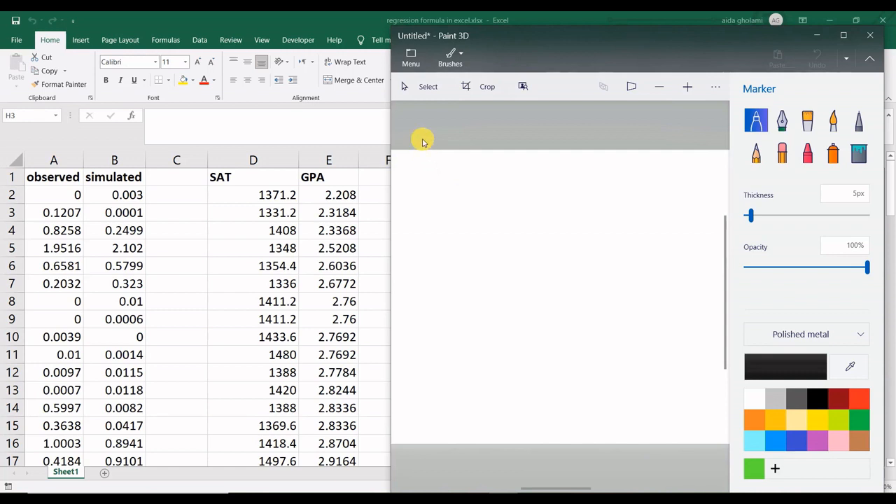
{"action": "mouse_move", "coordinate": [427, 188]}
{"action": "left_mouse_down"}
{"action": "mouse_move", "coordinate": [425, 174]}
{"action": "mouse_move", "coordinate": [416, 215]}
{"action": "mouse_move", "coordinate": [462, 195]}
{"action": "mouse_move", "coordinate": [500, 196]}
{"action": "mouse_move", "coordinate": [480, 195]}
{"action": "mouse_move", "coordinate": [495, 207]}
{"action": "mouse_move", "coordinate": [542, 188]}
{"action": "mouse_move", "coordinate": [530, 202]}
{"action": "left_mouse_up"}
{"action": "mouse_move", "coordinate": [556, 161]}
{"action": "left_mouse_down"}
{"action": "mouse_move", "coordinate": [556, 195]}
{"action": "mouse_move", "coordinate": [575, 175]}
{"action": "mouse_move", "coordinate": [558, 189]}
{"action": "mouse_move", "coordinate": [571, 221]}
{"action": "left_mouse_up"}
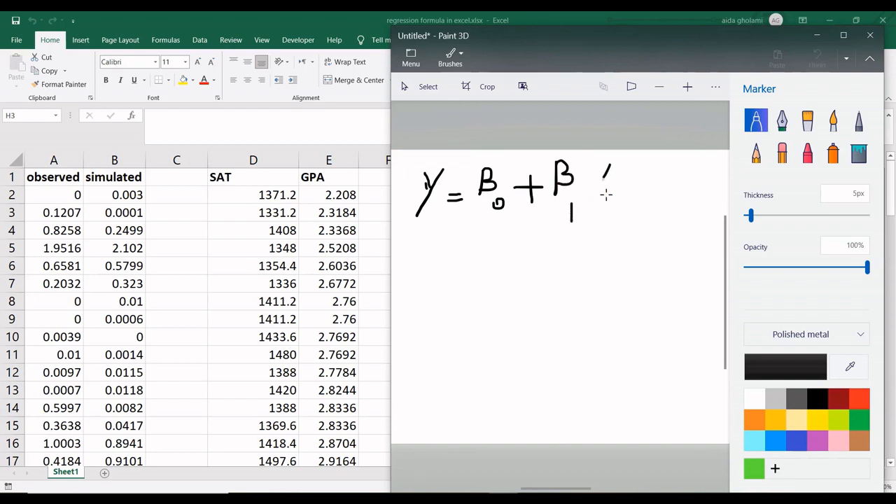
{"action": "mouse_move", "coordinate": [611, 165]}
{"action": "left_mouse_down"}
{"action": "mouse_move", "coordinate": [600, 188]}
{"action": "mouse_move", "coordinate": [662, 181]}
{"action": "mouse_move", "coordinate": [650, 190]}
{"action": "left_mouse_up"}
{"action": "mouse_move", "coordinate": [691, 170]}
{"action": "left_mouse_down"}
{"action": "mouse_move", "coordinate": [677, 186]}
{"action": "mouse_move", "coordinate": [692, 193]}
{"action": "left_mouse_up"}
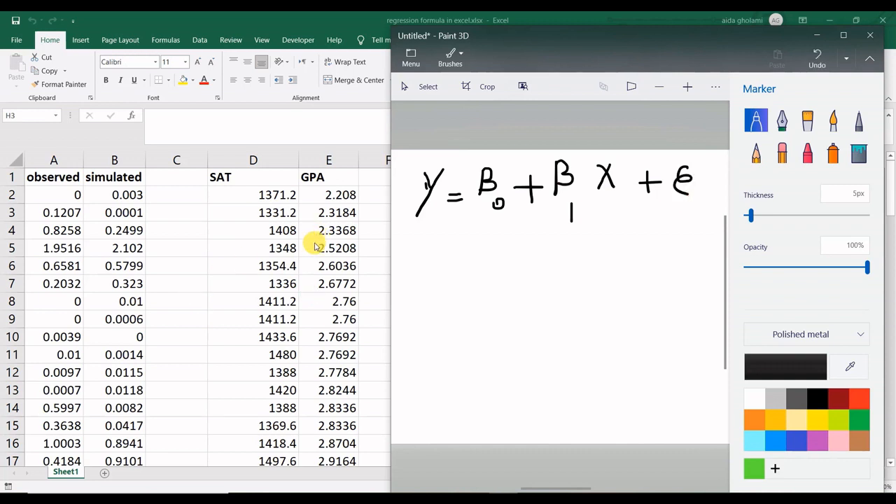
Draw a red arrow down from y in the equation and handwrite "dependent variable" beneath it
{"action": "left_click", "coordinate": [843, 401]}
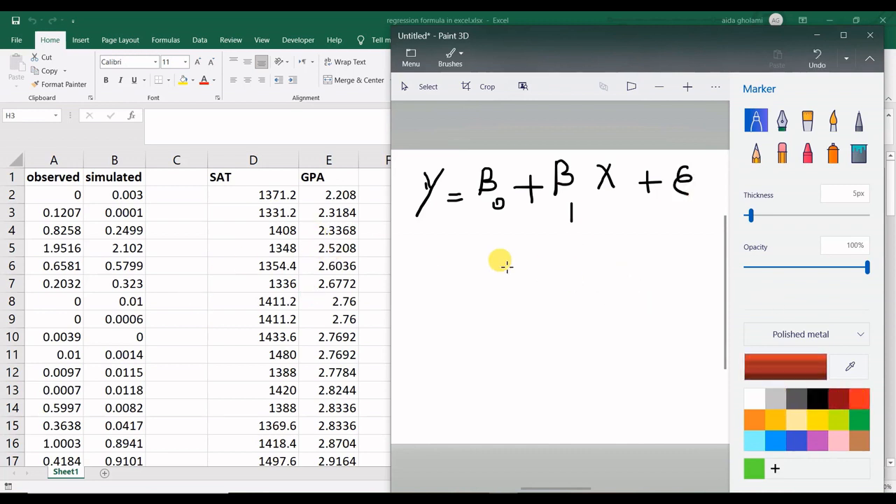
{"action": "mouse_move", "coordinate": [430, 218]}
{"action": "left_mouse_down"}
{"action": "mouse_move", "coordinate": [434, 261]}
{"action": "mouse_move", "coordinate": [445, 246]}
{"action": "left_mouse_up"}
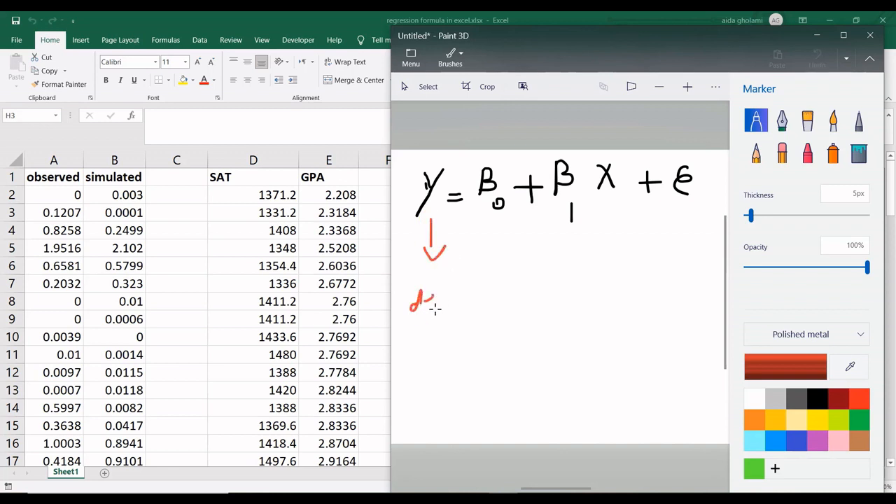
{"action": "mouse_move", "coordinate": [427, 303]}
{"action": "left_mouse_down"}
{"action": "mouse_move", "coordinate": [444, 315]}
{"action": "mouse_move", "coordinate": [454, 302]}
{"action": "mouse_move", "coordinate": [504, 316]}
{"action": "mouse_move", "coordinate": [539, 311]}
{"action": "left_mouse_up"}
{"action": "left_click_drag", "start_coordinate": [531, 297], "coordinate": [545, 296]}
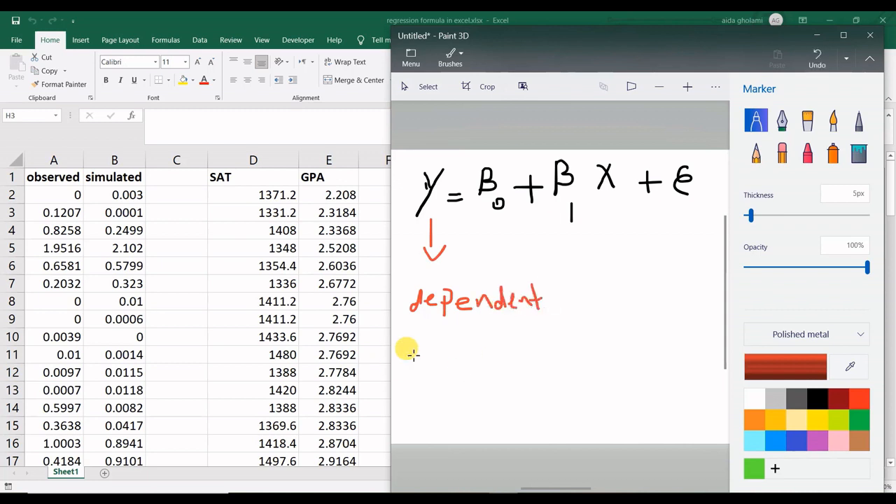
{"action": "mouse_move", "coordinate": [414, 346]}
{"action": "left_mouse_down"}
{"action": "mouse_move", "coordinate": [417, 356]}
{"action": "mouse_move", "coordinate": [427, 342]}
{"action": "mouse_move", "coordinate": [443, 357]}
{"action": "mouse_move", "coordinate": [450, 341]}
{"action": "left_mouse_up"}
{"action": "mouse_move", "coordinate": [456, 347]}
{"action": "left_mouse_down"}
{"action": "mouse_move", "coordinate": [512, 334]}
{"action": "mouse_move", "coordinate": [518, 347]}
{"action": "mouse_move", "coordinate": [537, 344]}
{"action": "left_mouse_up"}
{"action": "left_click", "coordinate": [451, 337]}
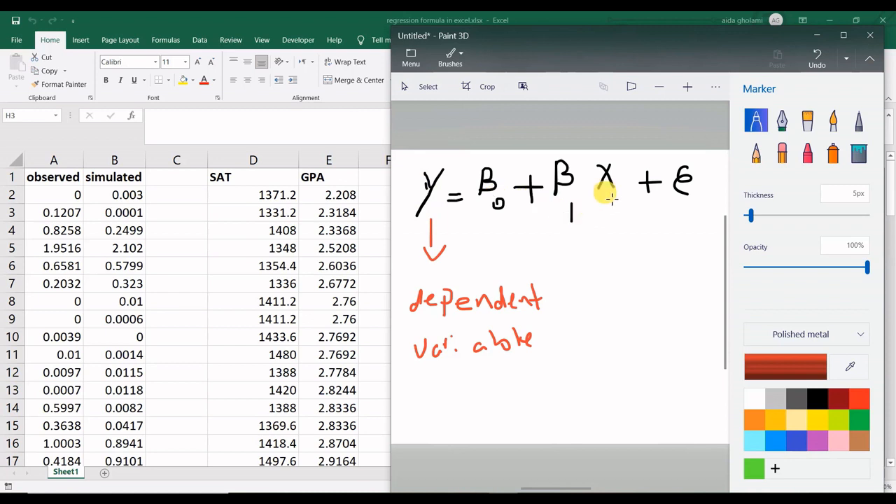
Draw a red arrow down from x in the equation and handwrite "independent" beneath it
{"action": "mouse_move", "coordinate": [609, 198]}
{"action": "left_mouse_down"}
{"action": "mouse_move", "coordinate": [612, 228]}
{"action": "mouse_move", "coordinate": [624, 225]}
{"action": "left_mouse_up"}
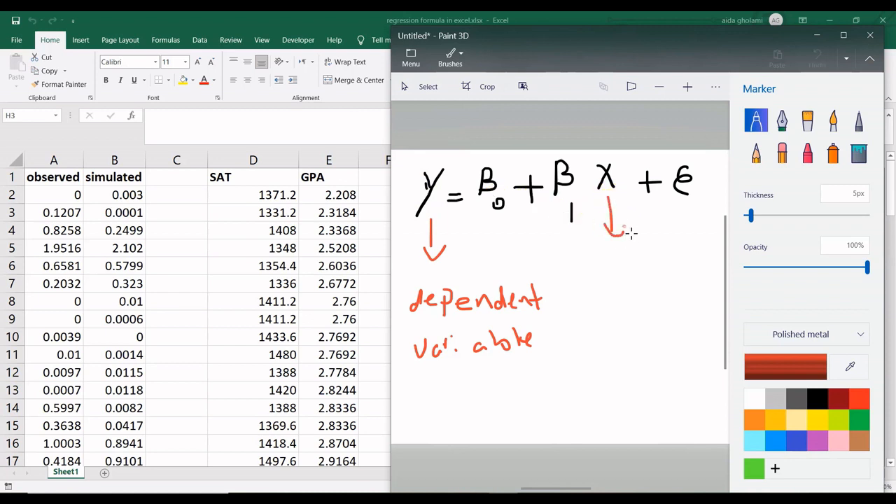
{"action": "left_click", "coordinate": [585, 249]}
{"action": "mouse_move", "coordinate": [597, 267]}
{"action": "left_mouse_down"}
{"action": "mouse_move", "coordinate": [652, 262]}
{"action": "mouse_move", "coordinate": [697, 274]}
{"action": "mouse_move", "coordinate": [680, 298]}
{"action": "mouse_move", "coordinate": [697, 299]}
{"action": "mouse_move", "coordinate": [714, 271]}
{"action": "mouse_move", "coordinate": [720, 294]}
{"action": "mouse_move", "coordinate": [725, 281]}
{"action": "left_mouse_up"}
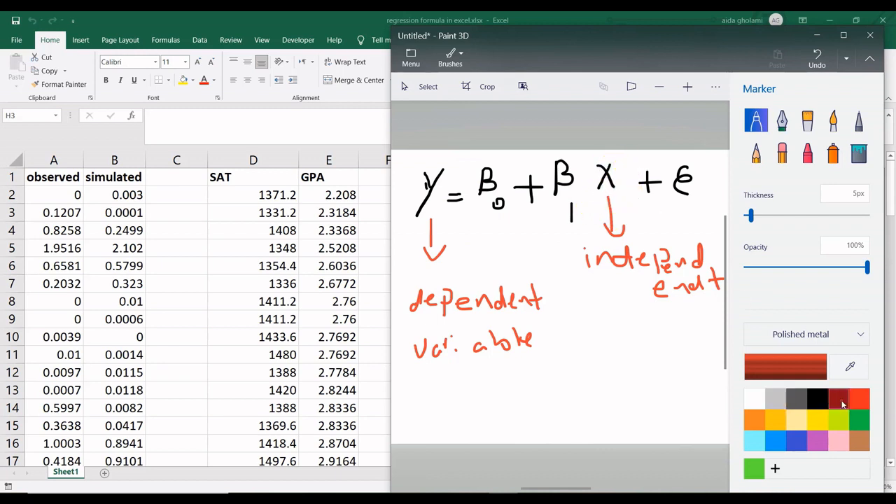
Circle the x and y of the equation in dark red and add a green check mark beside x
{"action": "left_click", "coordinate": [839, 399]}
{"action": "left_click_drag", "start_coordinate": [634, 180], "coordinate": [604, 205]}
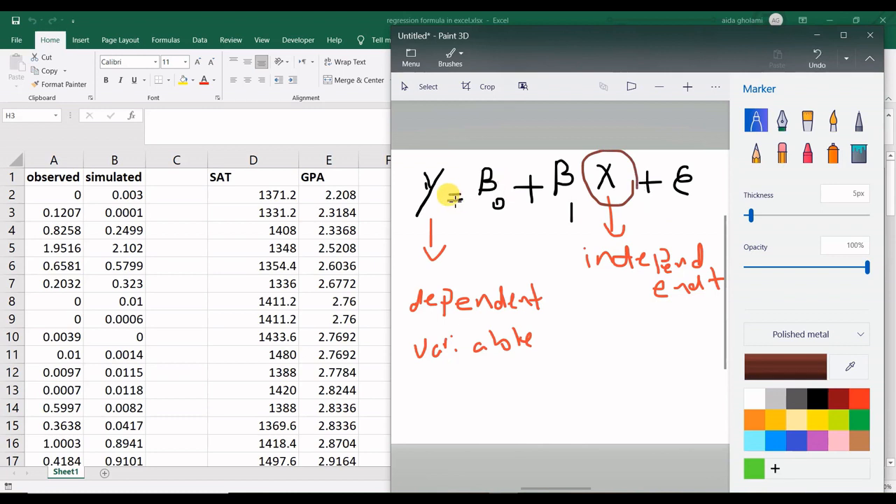
{"action": "left_click_drag", "start_coordinate": [452, 212], "coordinate": [452, 213]}
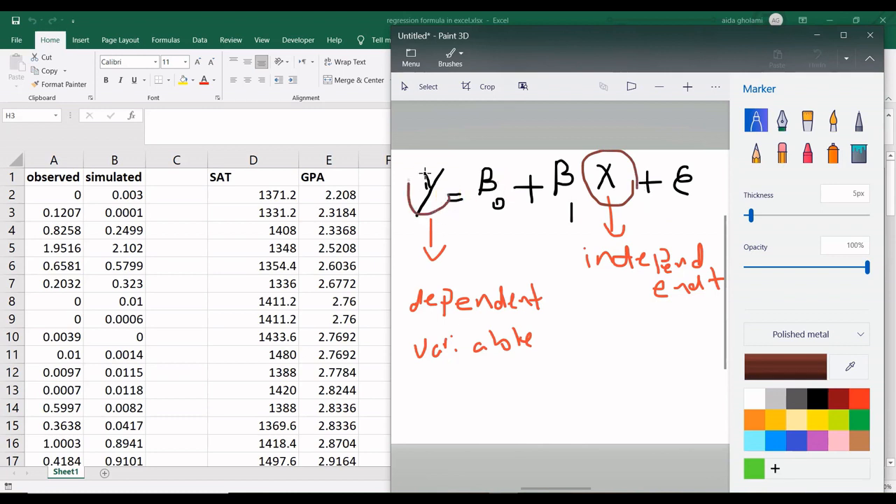
{"action": "left_click_drag", "start_coordinate": [425, 174], "coordinate": [458, 198]}
{"action": "left_click", "coordinate": [860, 420]}
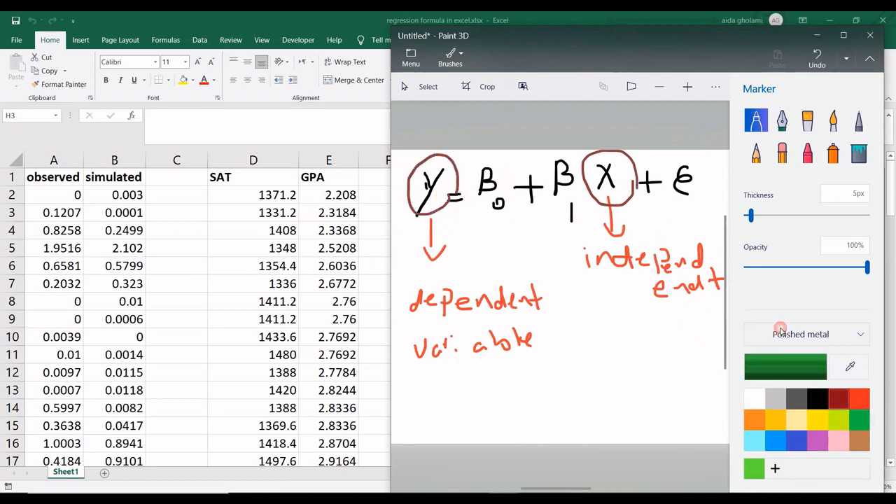
{"action": "left_click_drag", "start_coordinate": [661, 165], "coordinate": [658, 160]}
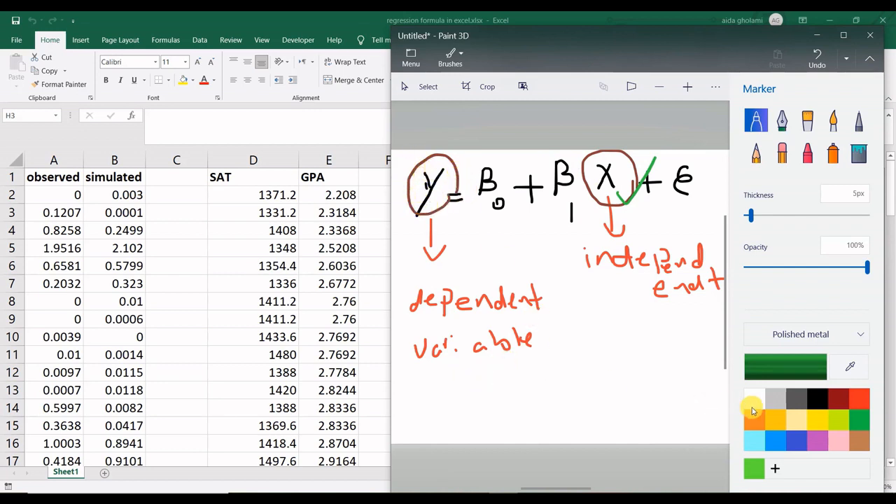
Draw a light blue cloud with raindrops below the dependent variable label
{"action": "left_click", "coordinate": [755, 434]}
{"action": "mouse_move", "coordinate": [477, 398]}
{"action": "left_mouse_down"}
{"action": "mouse_move", "coordinate": [434, 412]}
{"action": "mouse_move", "coordinate": [494, 366]}
{"action": "left_mouse_up"}
{"action": "mouse_move", "coordinate": [420, 411]}
{"action": "left_mouse_down"}
{"action": "mouse_move", "coordinate": [421, 424]}
{"action": "mouse_move", "coordinate": [443, 425]}
{"action": "left_mouse_up"}
{"action": "left_click_drag", "start_coordinate": [467, 418], "coordinate": [466, 421]}
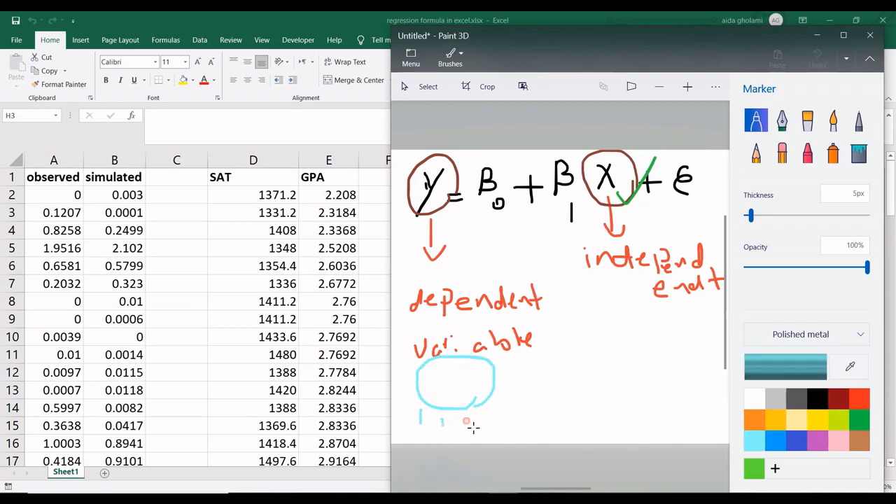
Draw a tree with a brown trunk and green crown below the independent label, and a black arrow from the cloud to it
{"action": "left_click", "coordinate": [860, 441]}
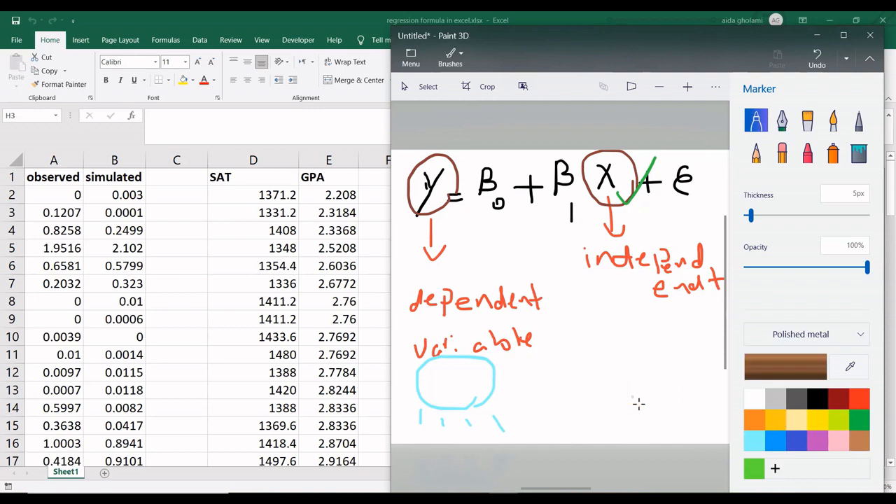
{"action": "mouse_move", "coordinate": [633, 397]}
{"action": "left_mouse_down"}
{"action": "mouse_move", "coordinate": [635, 429]}
{"action": "mouse_move", "coordinate": [654, 429]}
{"action": "left_mouse_up"}
{"action": "left_click", "coordinate": [858, 420]}
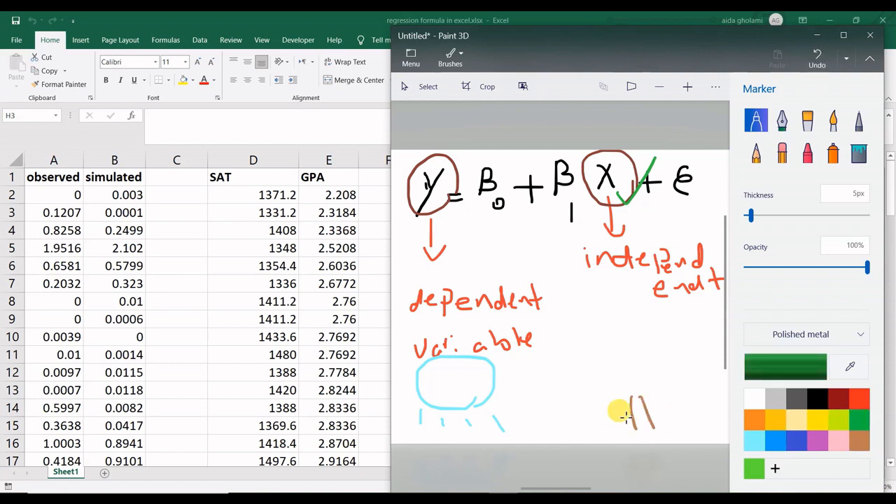
{"action": "mouse_move", "coordinate": [610, 396]}
{"action": "left_mouse_down"}
{"action": "mouse_move", "coordinate": [626, 407]}
{"action": "mouse_move", "coordinate": [652, 348]}
{"action": "mouse_move", "coordinate": [676, 422]}
{"action": "left_mouse_up"}
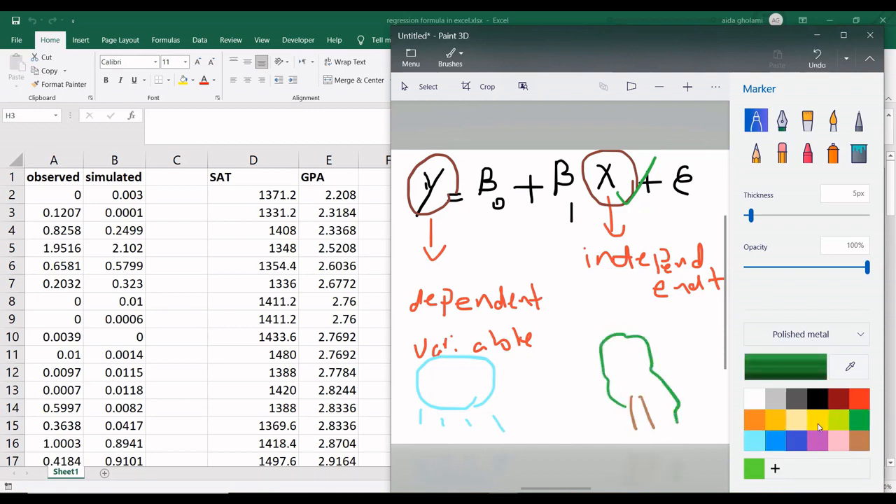
{"action": "left_click", "coordinate": [817, 399]}
{"action": "mouse_move", "coordinate": [458, 386]}
{"action": "left_mouse_down"}
{"action": "mouse_move", "coordinate": [534, 369]}
{"action": "mouse_move", "coordinate": [596, 395]}
{"action": "left_mouse_up"}
{"action": "left_click_drag", "start_coordinate": [573, 382], "coordinate": [577, 405]}
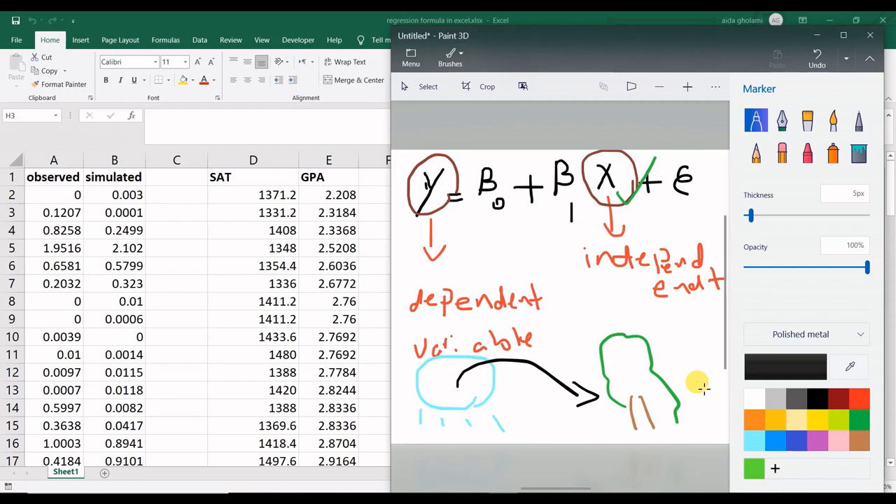
Undo the sketches, circles, check mark, arrows and labels until only the regression equation is left
{"action": "key", "text": "ctrl+z"}
{"action": "key", "text": "ctrl+z"}
{"action": "key", "text": "ctrl+z"}
{"action": "key", "text": "ctrl+z"}
{"action": "key", "text": "ctrl+z"}
{"action": "key", "text": "ctrl+z"}
{"action": "key", "text": "ctrl+z"}
{"action": "key", "text": "ctrl+z"}
{"action": "key", "text": "ctrl+z"}
{"action": "key", "text": "ctrl+z"}
{"action": "key", "text": "ctrl+z"}
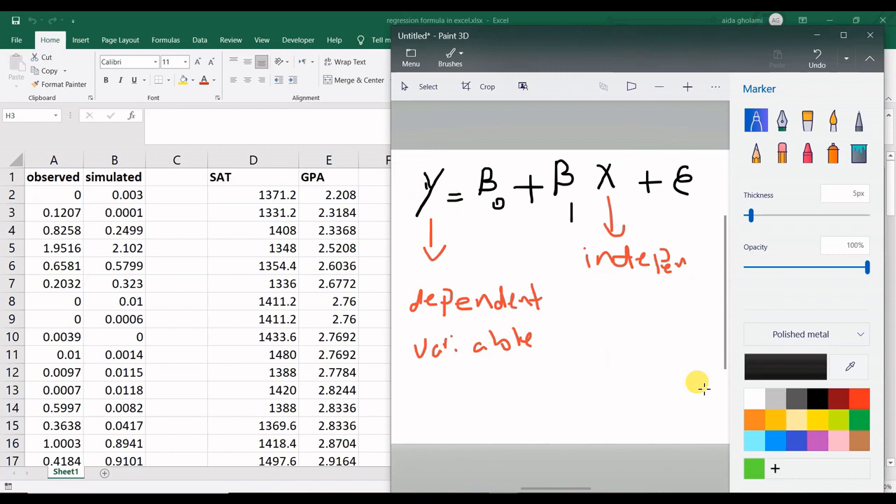
{"action": "key", "text": "ctrl+z"}
{"action": "key", "text": "ctrl+z"}
{"action": "key", "text": "ctrl+z"}
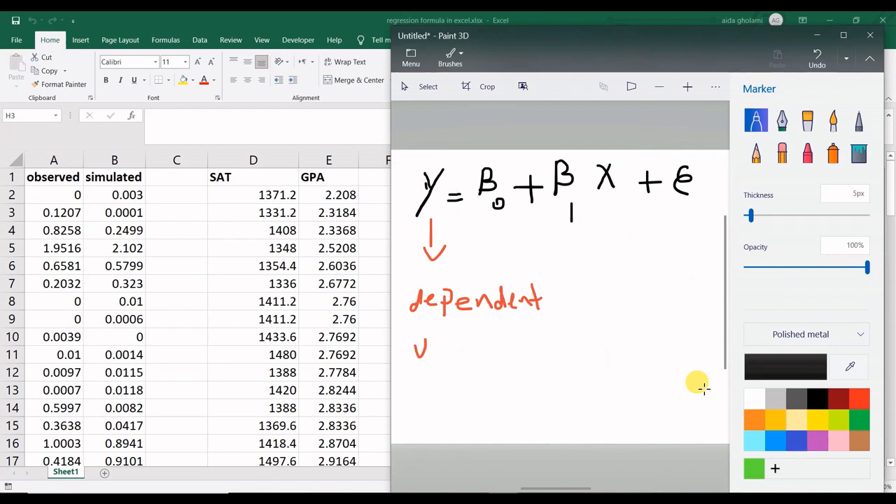
{"action": "key", "text": "ctrl+z"}
{"action": "key", "text": "ctrl+z"}
{"action": "key", "text": "ctrl+z"}
{"action": "key", "text": "ctrl+z"}
{"action": "key", "text": "ctrl+z"}
{"action": "key", "text": "ctrl+z"}
{"action": "key", "text": "ctrl+z"}
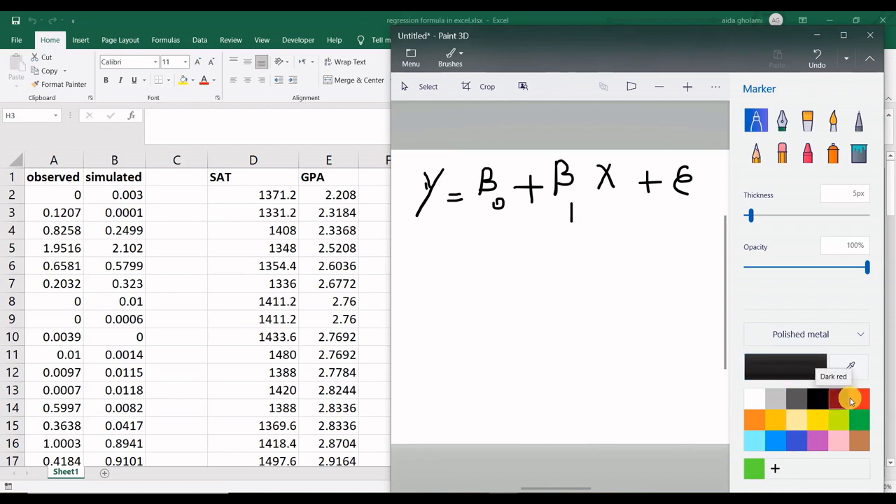
Handwrite "food" in yellow below the y side of the equation
{"action": "left_click", "coordinate": [821, 421]}
{"action": "mouse_move", "coordinate": [431, 345]}
{"action": "left_mouse_down"}
{"action": "mouse_move", "coordinate": [455, 341]}
{"action": "mouse_move", "coordinate": [439, 366]}
{"action": "mouse_move", "coordinate": [456, 371]}
{"action": "mouse_move", "coordinate": [458, 356]}
{"action": "mouse_move", "coordinate": [494, 365]}
{"action": "left_mouse_up"}
{"action": "left_click_drag", "start_coordinate": [492, 334], "coordinate": [493, 365]}
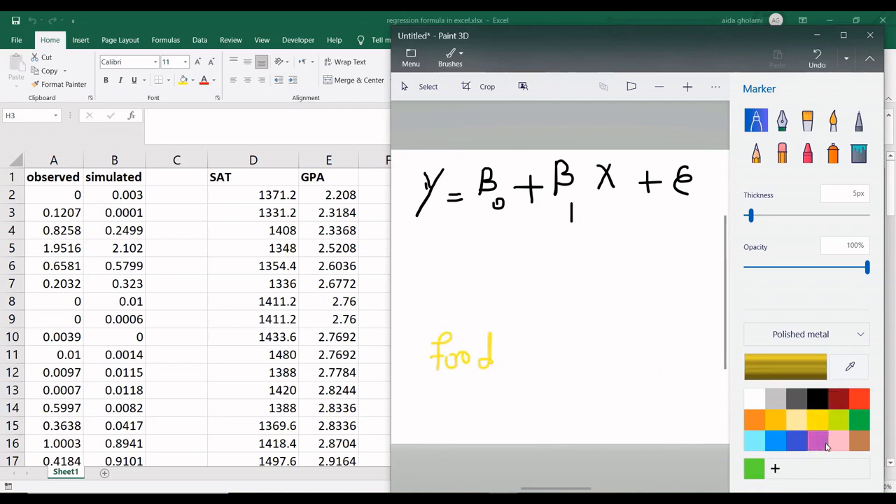
Handwrite "weight" in purple below the x side of the equation, level with "food"
{"action": "left_click", "coordinate": [818, 441]}
{"action": "mouse_move", "coordinate": [586, 346]}
{"action": "left_mouse_down"}
{"action": "mouse_move", "coordinate": [592, 360]}
{"action": "mouse_move", "coordinate": [622, 345]}
{"action": "mouse_move", "coordinate": [623, 362]}
{"action": "mouse_move", "coordinate": [654, 386]}
{"action": "mouse_move", "coordinate": [645, 374]}
{"action": "left_mouse_up"}
{"action": "left_click", "coordinate": [628, 355]}
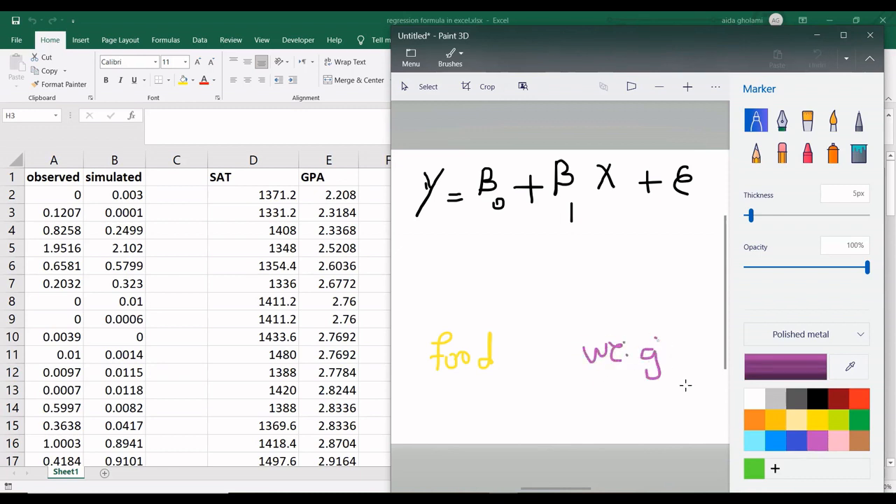
{"action": "left_click_drag", "start_coordinate": [661, 342], "coordinate": [688, 378]}
{"action": "mouse_move", "coordinate": [689, 341]}
{"action": "left_mouse_down"}
{"action": "mouse_move", "coordinate": [689, 377]}
{"action": "mouse_move", "coordinate": [703, 355]}
{"action": "left_mouse_up"}
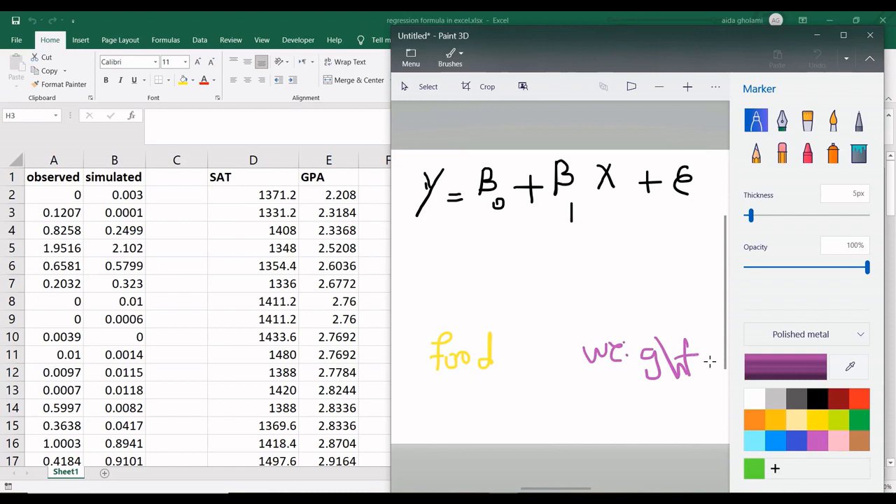
Draw crossing red arrows from "food" to the x side of the equation and from "weight" to y
{"action": "left_click", "coordinate": [820, 398]}
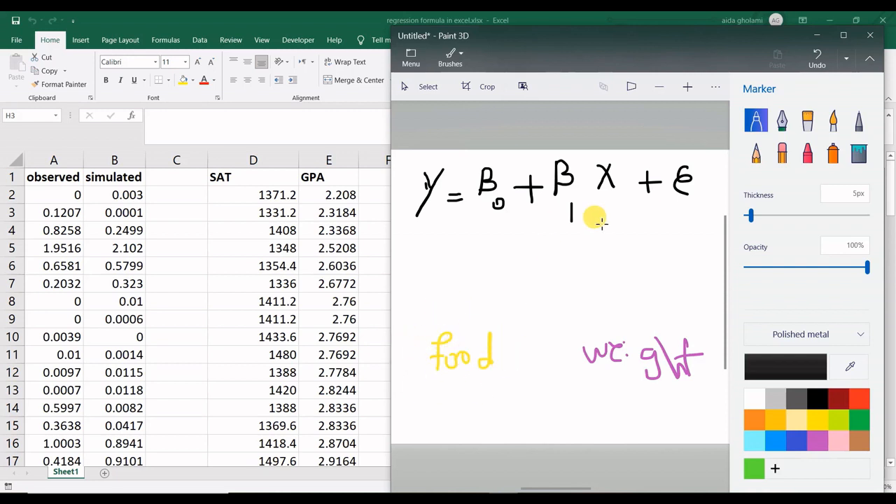
{"action": "left_click", "coordinate": [859, 397]}
{"action": "mouse_move", "coordinate": [475, 324]}
{"action": "left_mouse_down"}
{"action": "mouse_move", "coordinate": [534, 242]}
{"action": "mouse_move", "coordinate": [587, 192]}
{"action": "mouse_move", "coordinate": [589, 207]}
{"action": "left_mouse_up"}
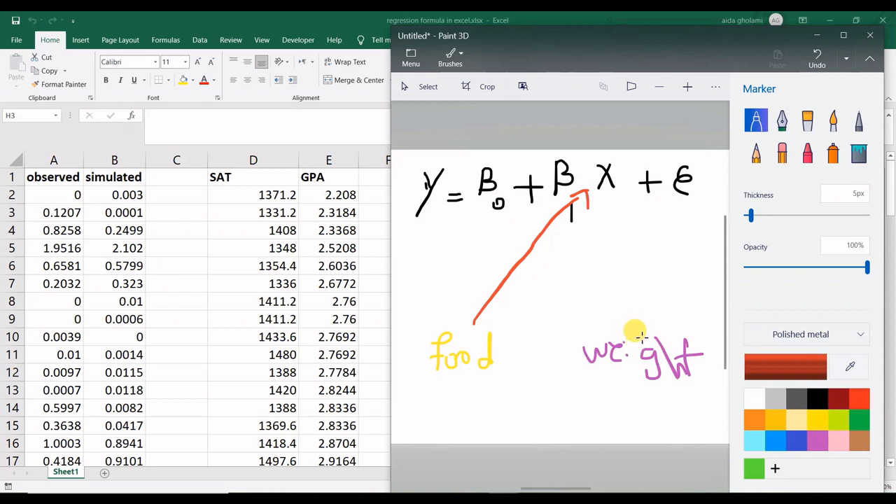
{"action": "mouse_move", "coordinate": [635, 329]}
{"action": "left_mouse_down"}
{"action": "mouse_move", "coordinate": [440, 229]}
{"action": "mouse_move", "coordinate": [468, 221]}
{"action": "left_mouse_up"}
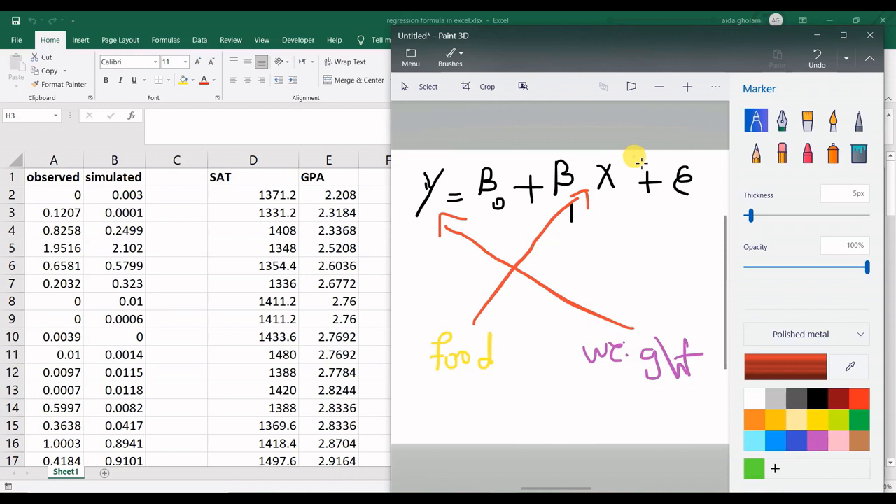
Undo the red arrows and the handwritten words "weight" and "food" until only the regression equation is left
{"action": "key", "text": "ctrl+z"}
{"action": "key", "text": "ctrl+z"}
{"action": "key", "text": "ctrl+z"}
{"action": "key", "text": "ctrl+z"}
{"action": "key", "text": "ctrl+z"}
{"action": "key", "text": "ctrl+z"}
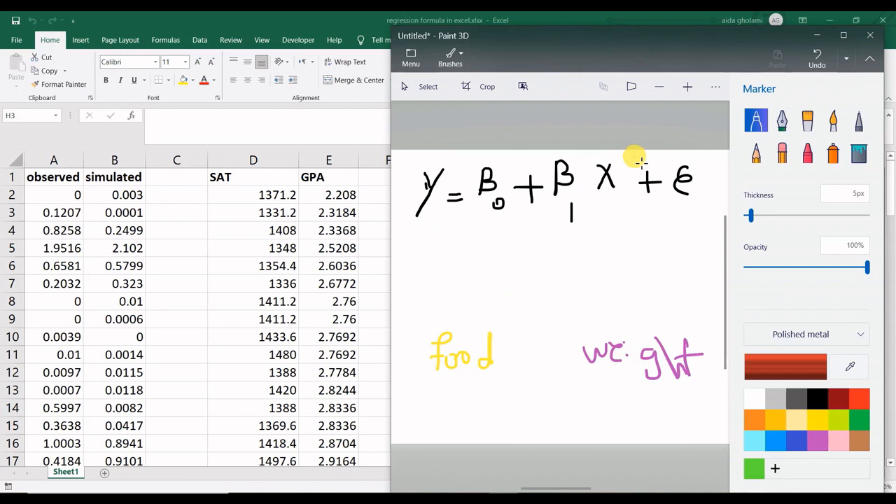
{"action": "key", "text": "ctrl+z"}
{"action": "key", "text": "ctrl+z"}
{"action": "key", "text": "ctrl+z"}
{"action": "key", "text": "ctrl+z"}
{"action": "key", "text": "ctrl+z"}
{"action": "key", "text": "ctrl+z"}
{"action": "key", "text": "ctrl+z"}
{"action": "key", "text": "ctrl+z"}
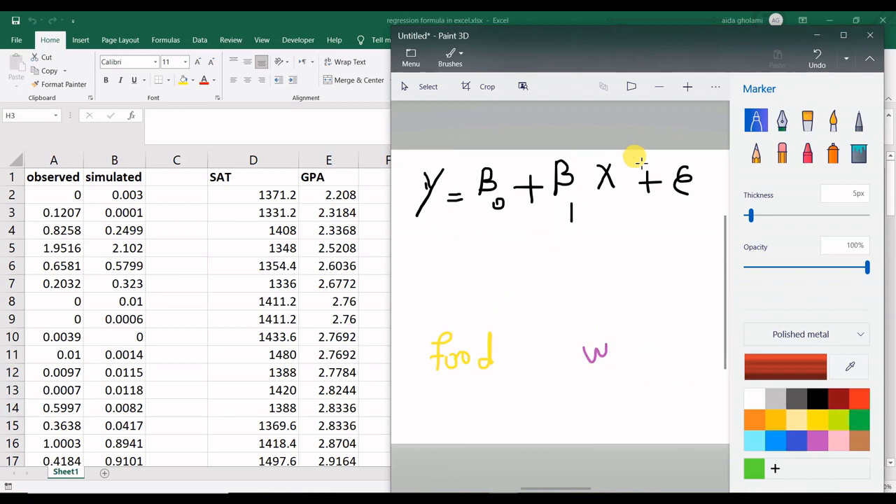
{"action": "key", "text": "ctrl+z"}
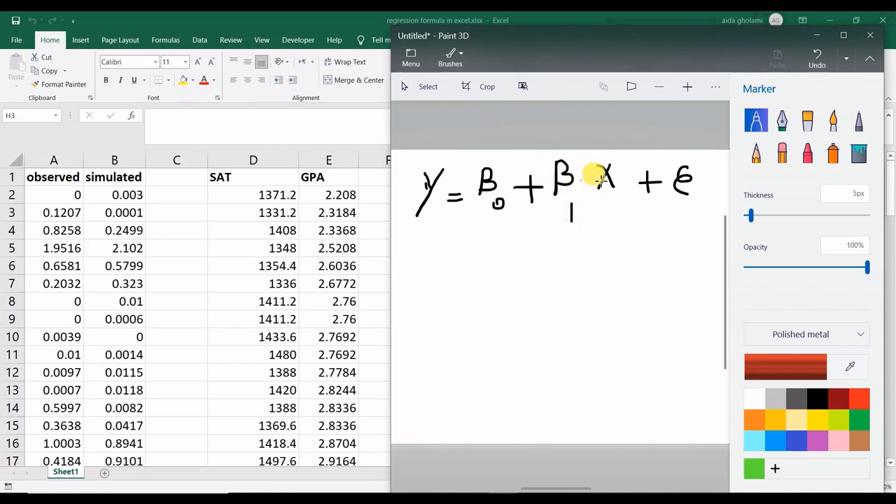
Circle β1 in red and handwrite the example values "1,5" and "·,5" side by side below the equation
{"action": "mouse_move", "coordinate": [593, 201]}
{"action": "left_mouse_down"}
{"action": "mouse_move", "coordinate": [600, 233]}
{"action": "mouse_move", "coordinate": [550, 226]}
{"action": "mouse_move", "coordinate": [544, 164]}
{"action": "mouse_move", "coordinate": [601, 195]}
{"action": "left_mouse_up"}
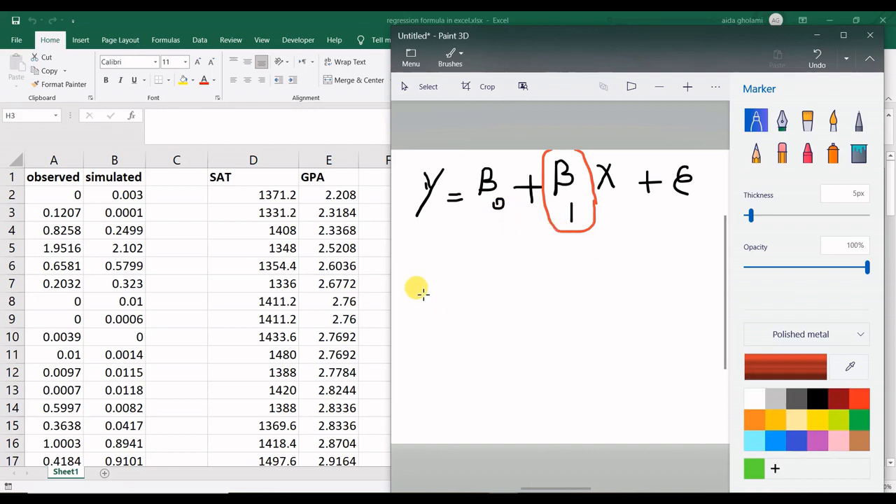
{"action": "left_click_drag", "start_coordinate": [411, 286], "coordinate": [421, 332]}
{"action": "mouse_move", "coordinate": [441, 288]}
{"action": "left_mouse_down"}
{"action": "mouse_move", "coordinate": [440, 319]}
{"action": "mouse_move", "coordinate": [459, 287]}
{"action": "left_mouse_up"}
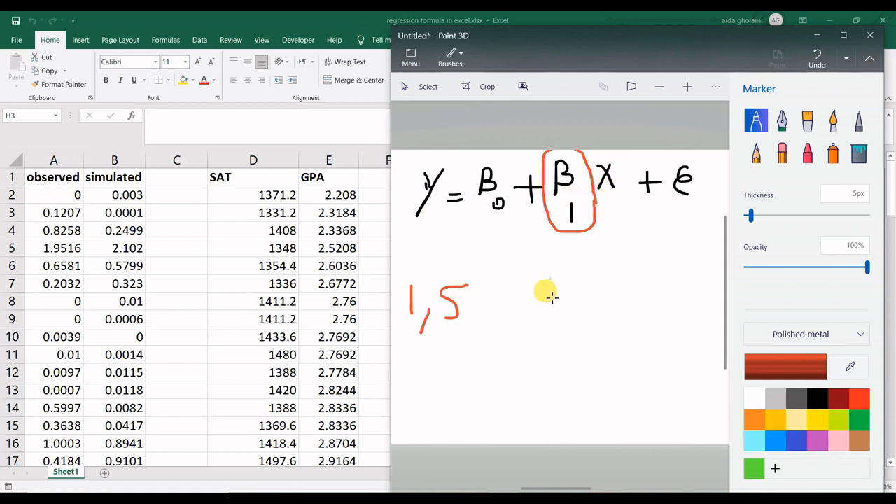
{"action": "left_click_drag", "start_coordinate": [545, 294], "coordinate": [533, 320]}
{"action": "left_click", "coordinate": [564, 285]}
{"action": "left_click_drag", "start_coordinate": [569, 286], "coordinate": [554, 309]}
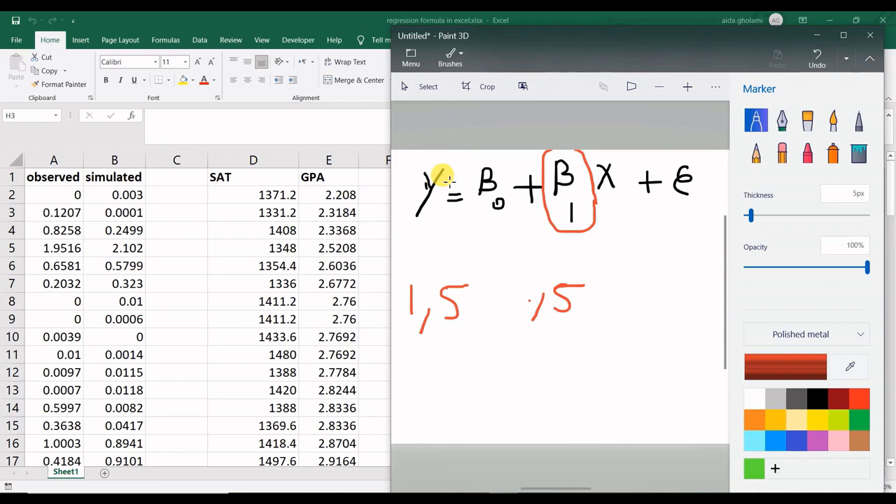
Undo the two handwritten example values and the red circle around β1
{"action": "key", "text": "ctrl+z"}
{"action": "key", "text": "ctrl+z"}
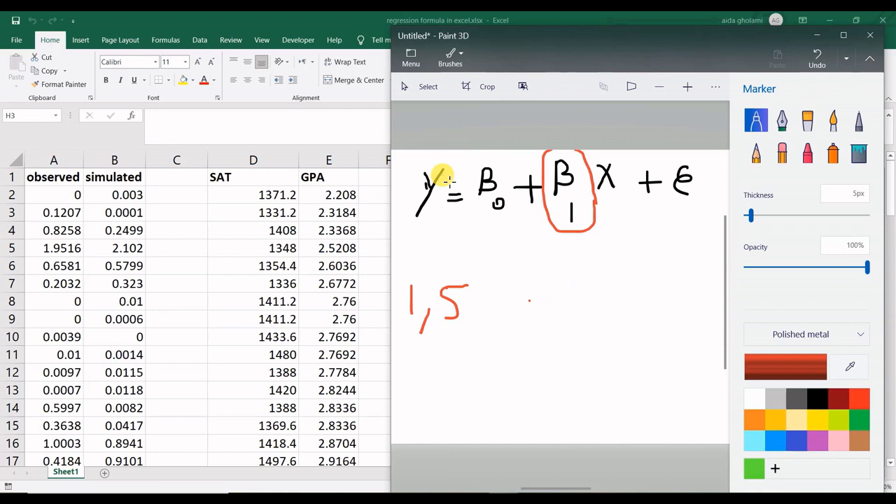
{"action": "key", "text": "ctrl+z"}
{"action": "key", "text": "ctrl+z"}
{"action": "key", "text": "ctrl+z"}
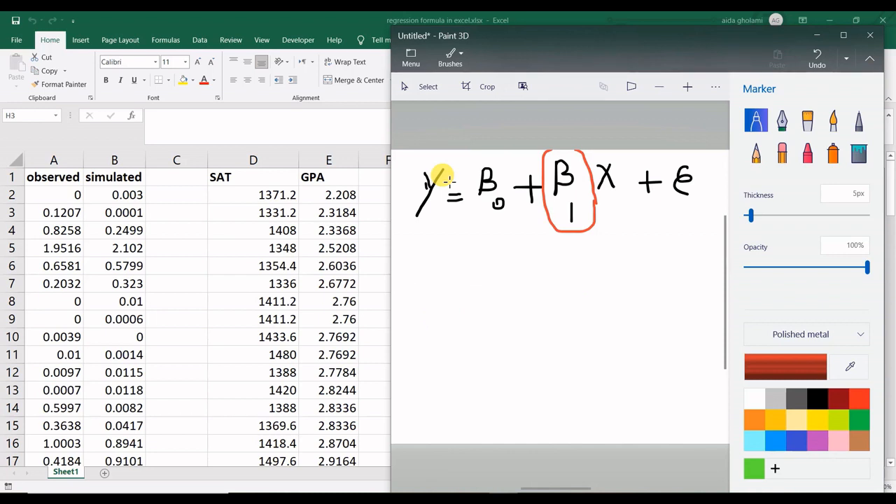
{"action": "key", "text": "ctrl+z"}
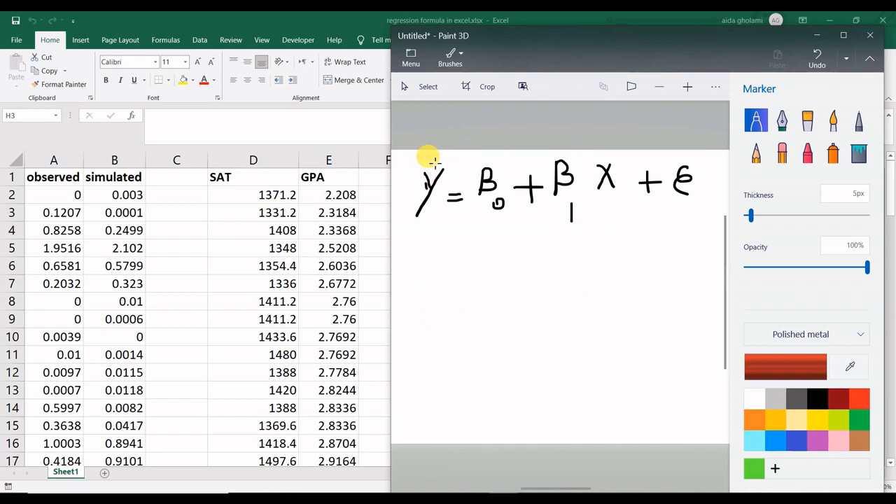
Circle β0 in red and draw a red arrow through x pointing down to a handwritten 0
{"action": "mouse_move", "coordinate": [516, 210]}
{"action": "left_mouse_down"}
{"action": "mouse_move", "coordinate": [502, 224]}
{"action": "mouse_move", "coordinate": [475, 175]}
{"action": "mouse_move", "coordinate": [532, 205]}
{"action": "mouse_move", "coordinate": [524, 220]}
{"action": "left_mouse_up"}
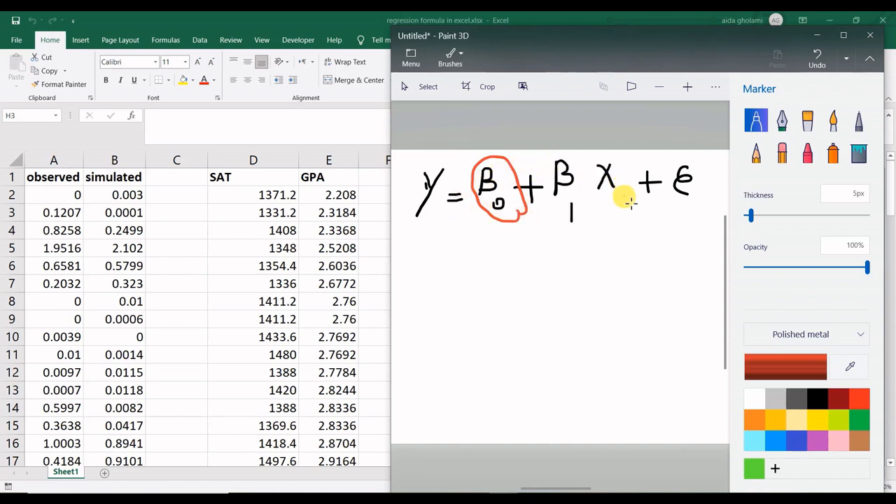
{"action": "left_click_drag", "start_coordinate": [624, 159], "coordinate": [610, 207]}
{"action": "mouse_move", "coordinate": [600, 252]}
{"action": "left_mouse_down"}
{"action": "mouse_move", "coordinate": [609, 250]}
{"action": "mouse_move", "coordinate": [601, 254]}
{"action": "left_mouse_up"}
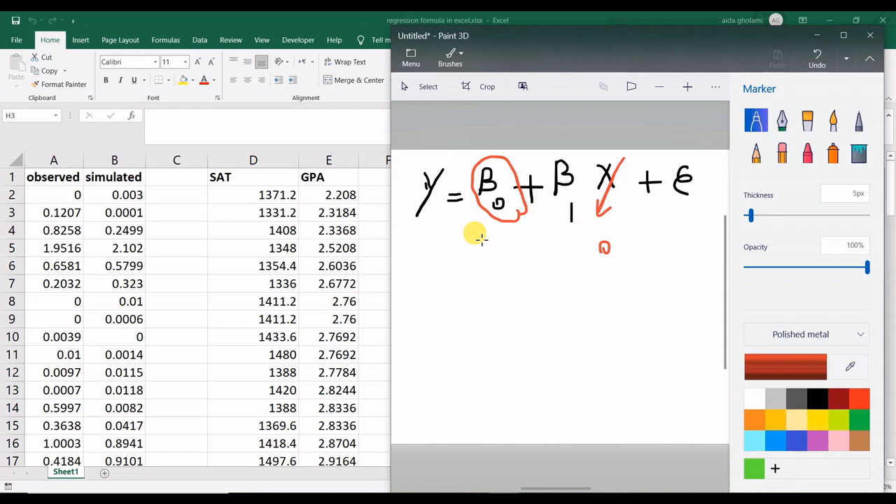
Undo the handwritten 0, the arrow through x and the red circle around β0
{"action": "key", "text": "ctrl+z"}
{"action": "key", "text": "ctrl+z"}
{"action": "key", "text": "ctrl+z"}
{"action": "key", "text": "ctrl+z"}
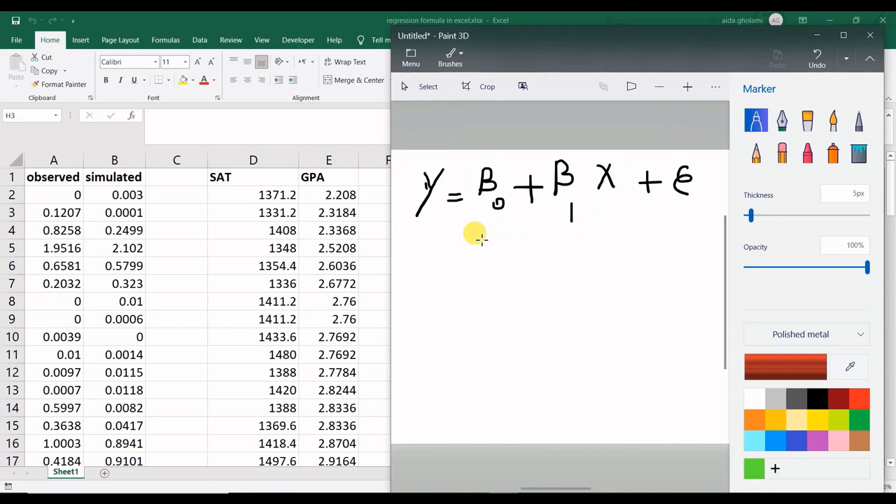
Draw a red circle around the error term ε at the end of the equation
{"action": "mouse_move", "coordinate": [703, 208]}
{"action": "left_mouse_down"}
{"action": "mouse_move", "coordinate": [671, 180]}
{"action": "mouse_move", "coordinate": [706, 177]}
{"action": "left_mouse_up"}
{"action": "left_click_drag", "start_coordinate": [711, 217], "coordinate": [704, 212]}
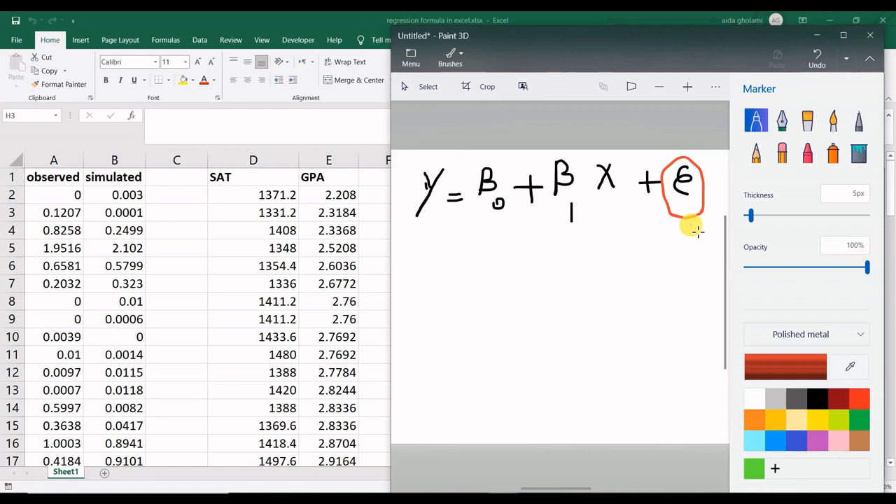
{"action": "left_click_drag", "start_coordinate": [698, 231], "coordinate": [672, 219]}
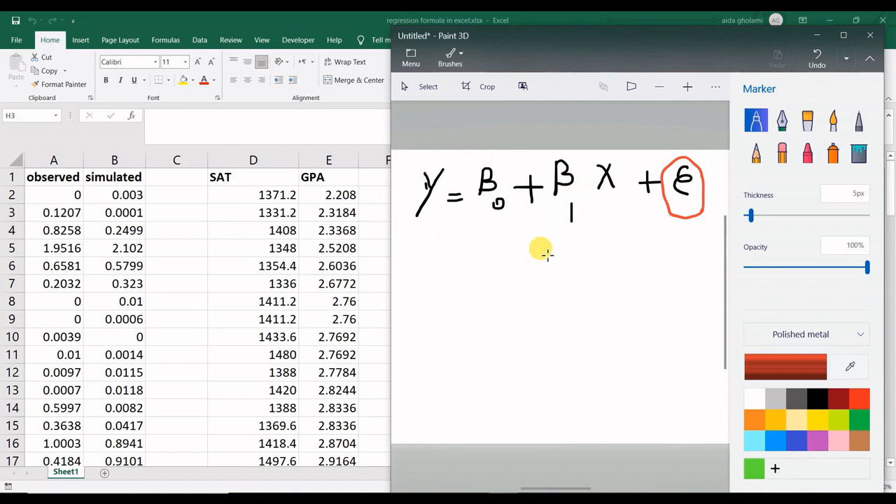
Switch to the Excel workbook and go through the observed, simulated, SAT and GPA column headers
{"action": "left_click", "coordinate": [816, 44]}
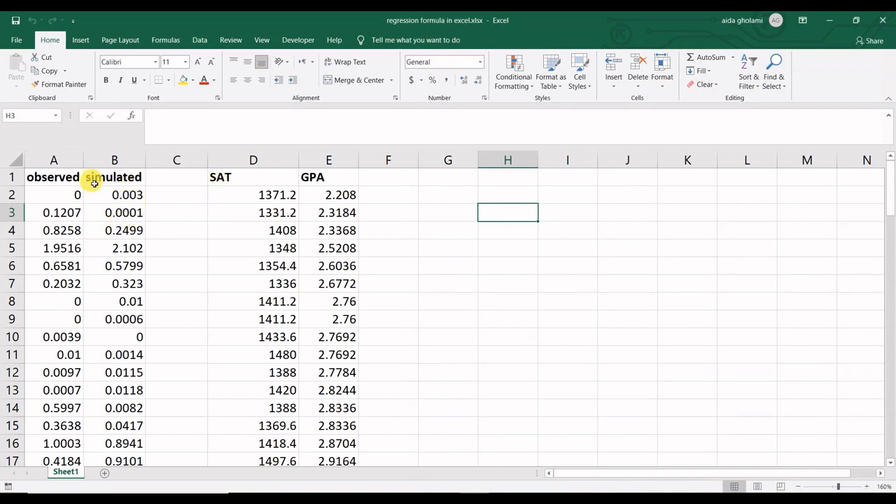
{"action": "left_click", "coordinate": [59, 175]}
{"action": "left_click", "coordinate": [126, 177]}
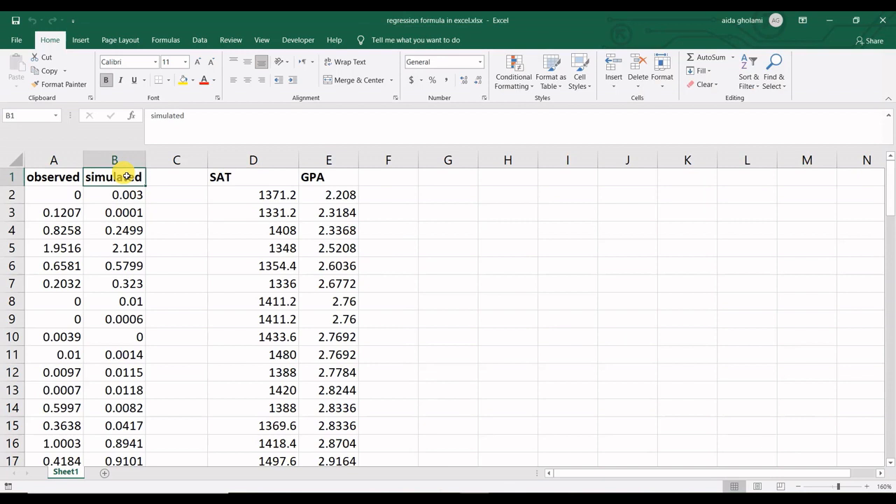
{"action": "left_click", "coordinate": [256, 178]}
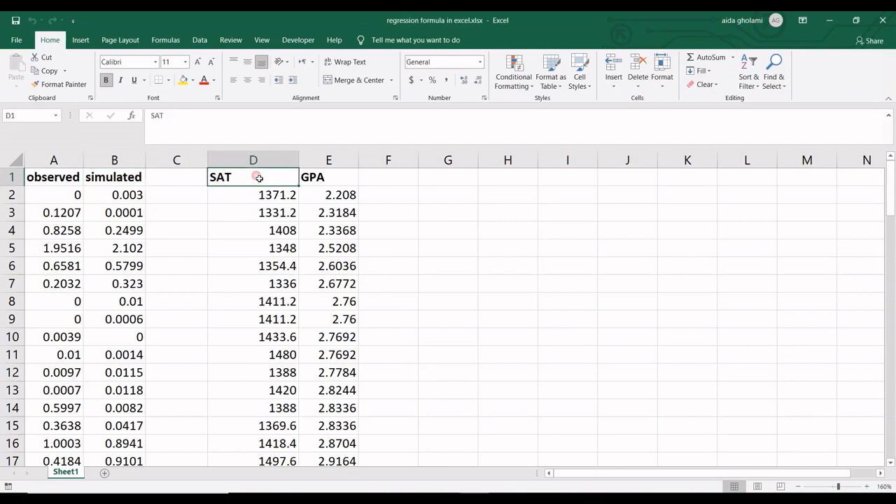
{"action": "left_click", "coordinate": [335, 185]}
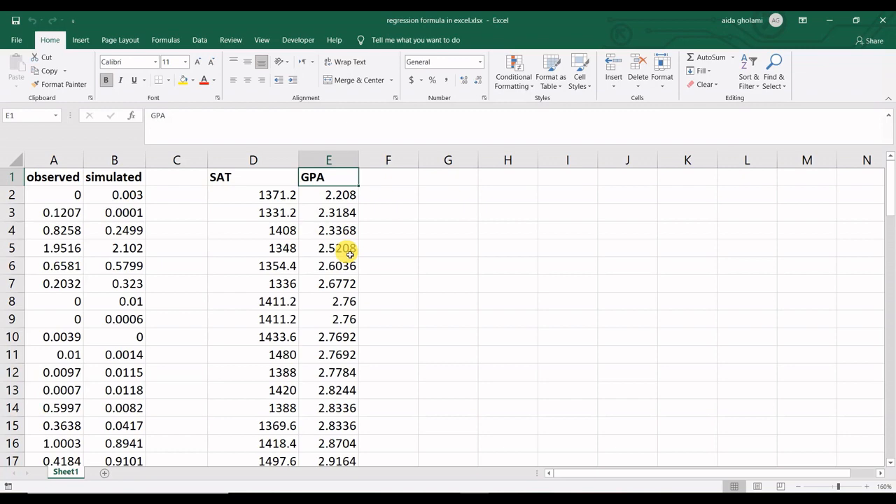
Switch back to Paint 3D and undo the red circle and the whole handwritten equation until the canvas is blank
{"action": "left_click", "coordinate": [516, 493]}
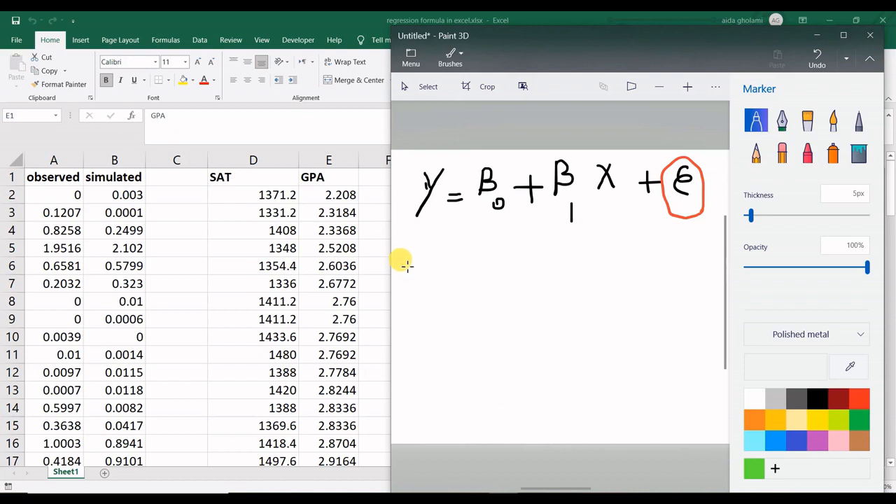
{"action": "key", "text": "ctrl+z"}
{"action": "key", "text": "ctrl+z"}
{"action": "key", "text": "ctrl+z"}
{"action": "key", "text": "ctrl+z"}
{"action": "key", "text": "ctrl+z"}
{"action": "key", "text": "ctrl+z"}
{"action": "key", "text": "ctrl+z"}
{"action": "key", "text": "ctrl+z"}
{"action": "key", "text": "ctrl+z"}
{"action": "key", "text": "ctrl+z"}
{"action": "key", "text": "ctrl+z"}
{"action": "key", "text": "ctrl+z"}
{"action": "key", "text": "ctrl+z"}
{"action": "key", "text": "ctrl+z"}
{"action": "key", "text": "ctrl+z"}
{"action": "key", "text": "ctrl+z"}
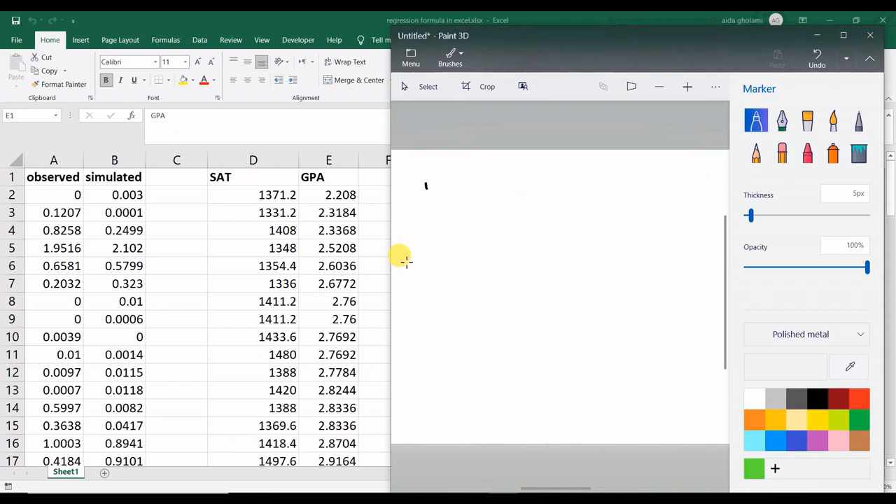
{"action": "key", "text": "ctrl+z"}
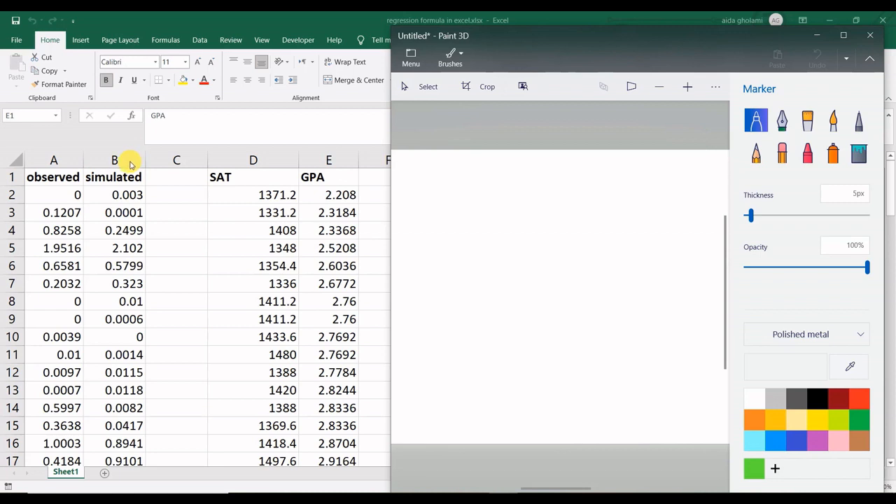
Return to the Excel workbook and examine the SAT and GPA columns as the two variables of the regression
{"action": "left_click", "coordinate": [237, 162]}
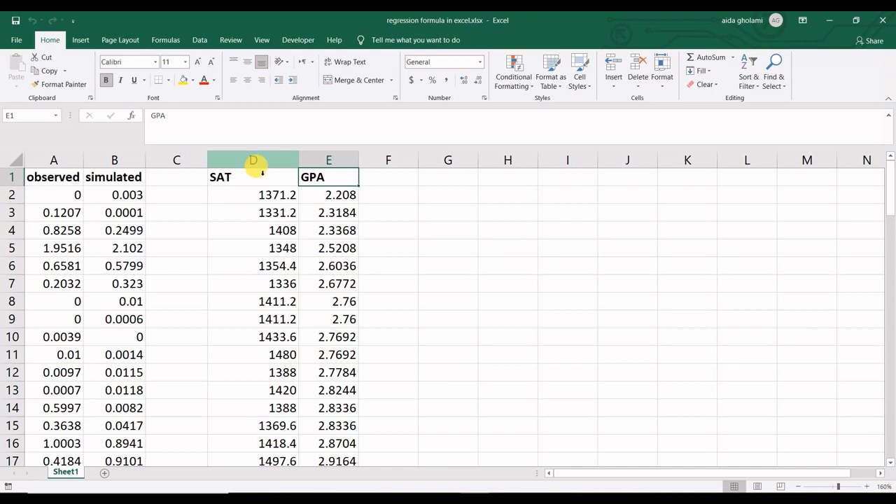
{"action": "left_click", "coordinate": [334, 163]}
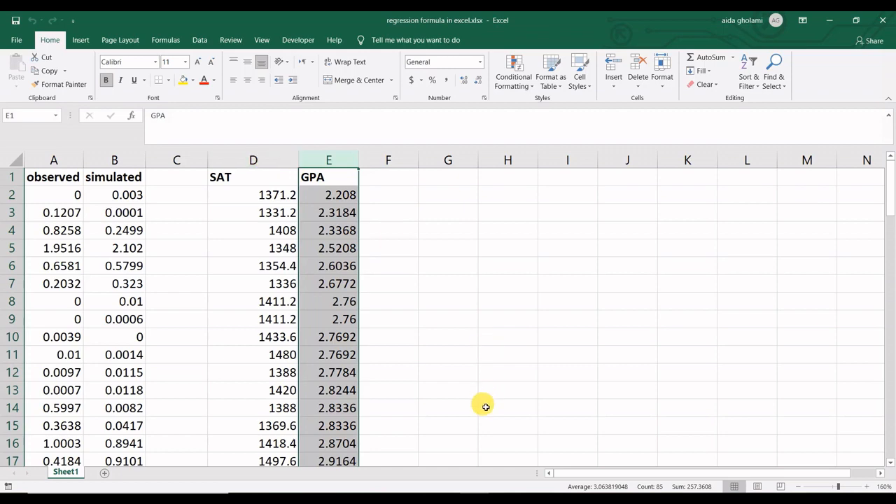
{"action": "left_click", "coordinate": [505, 499]}
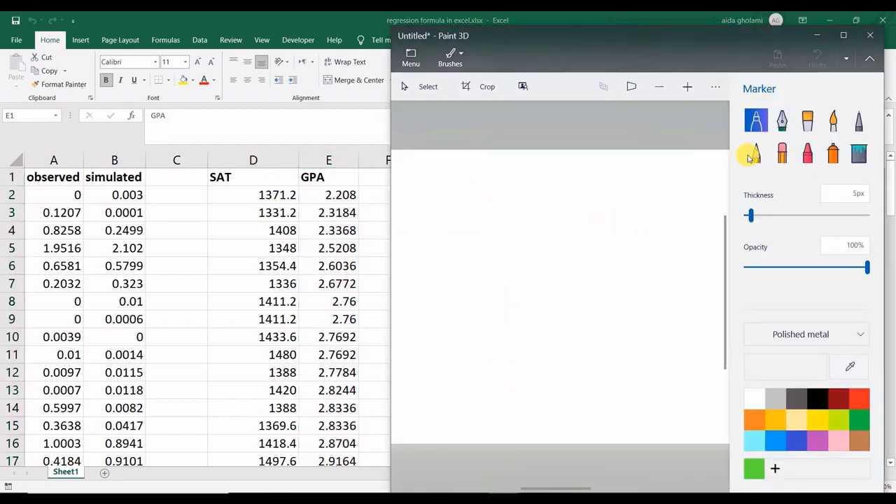
{"action": "left_click", "coordinate": [812, 36]}
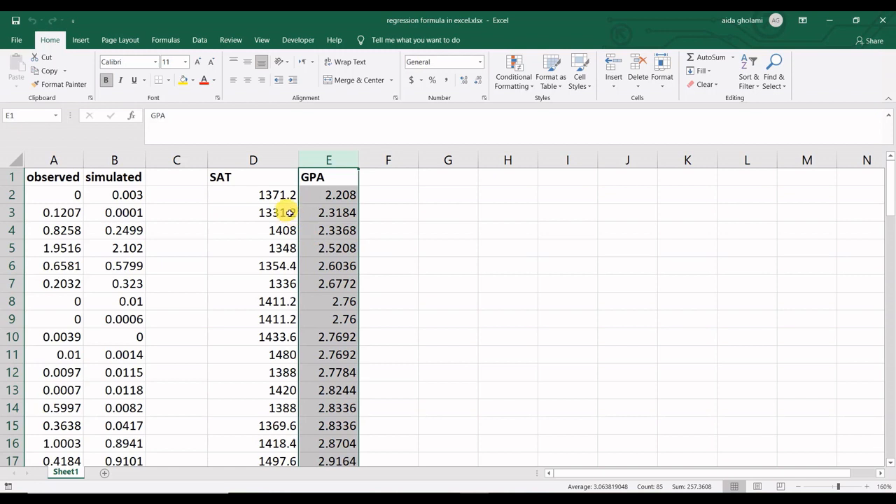
{"action": "left_click", "coordinate": [328, 178]}
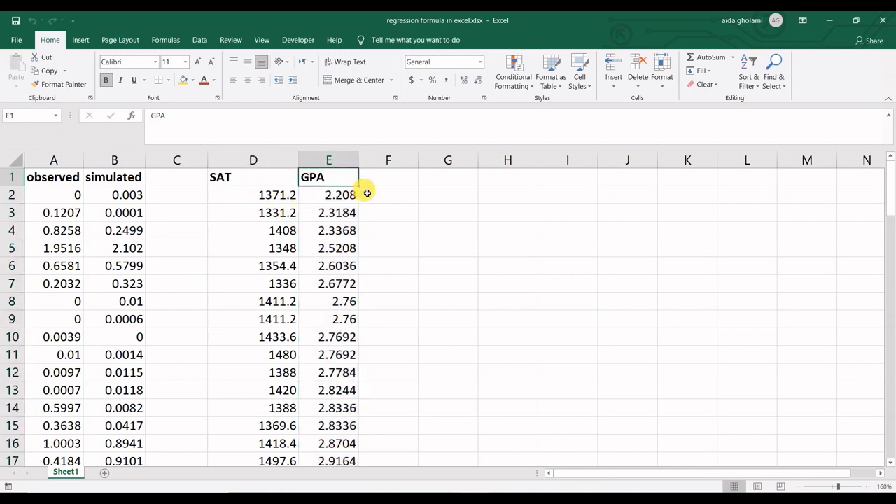
{"action": "left_click", "coordinate": [254, 160]}
{"action": "left_click", "coordinate": [256, 232]}
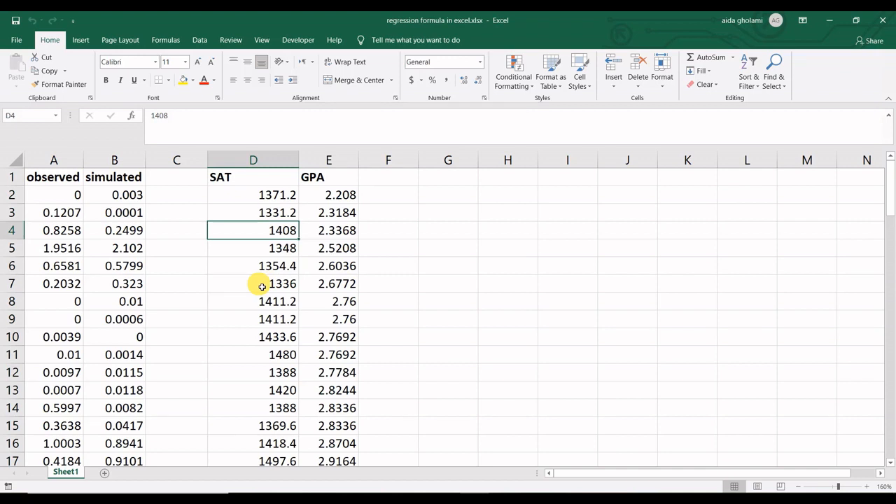
{"action": "left_click", "coordinate": [329, 161]}
{"action": "left_click", "coordinate": [270, 178]}
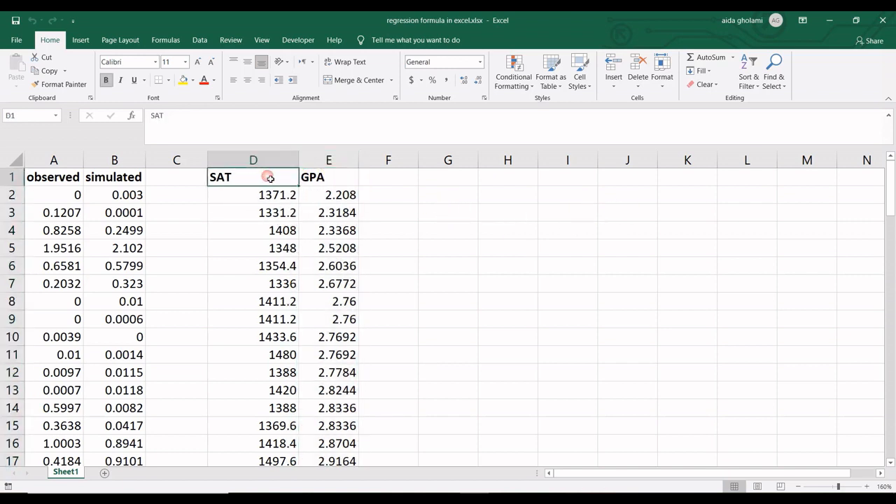
{"action": "left_click", "coordinate": [326, 180]}
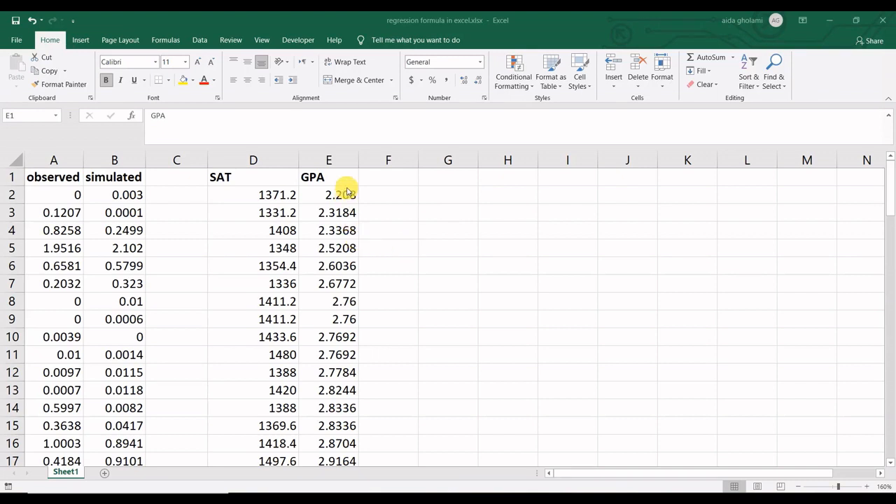
{"action": "left_click", "coordinate": [329, 160]}
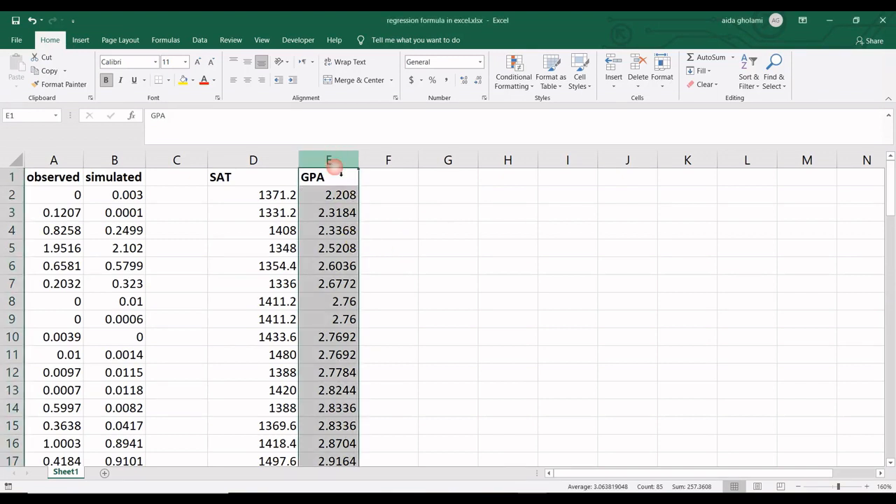
{"action": "left_click", "coordinate": [338, 179]}
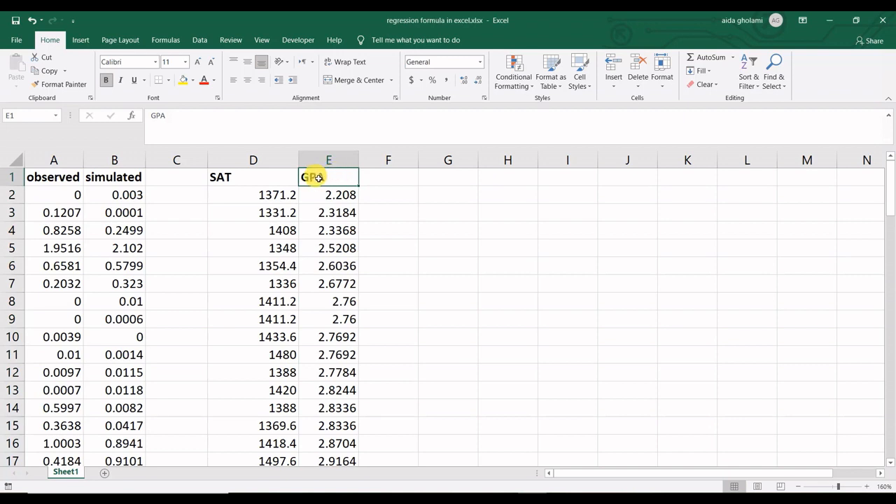
{"action": "left_click", "coordinate": [79, 40]}
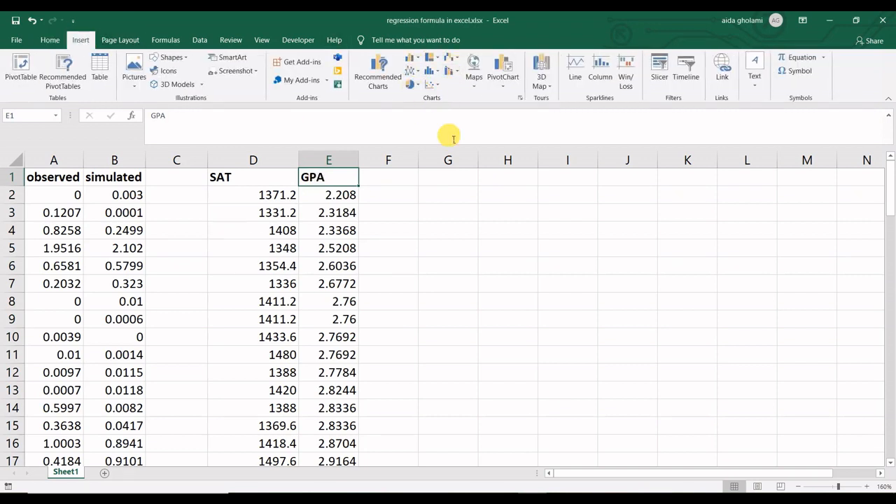
{"action": "left_click", "coordinate": [406, 197]}
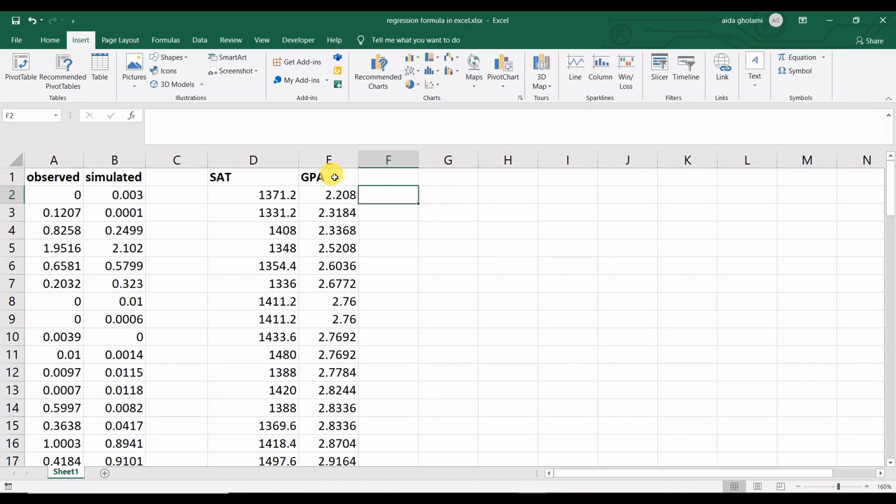
{"action": "left_click", "coordinate": [199, 40]}
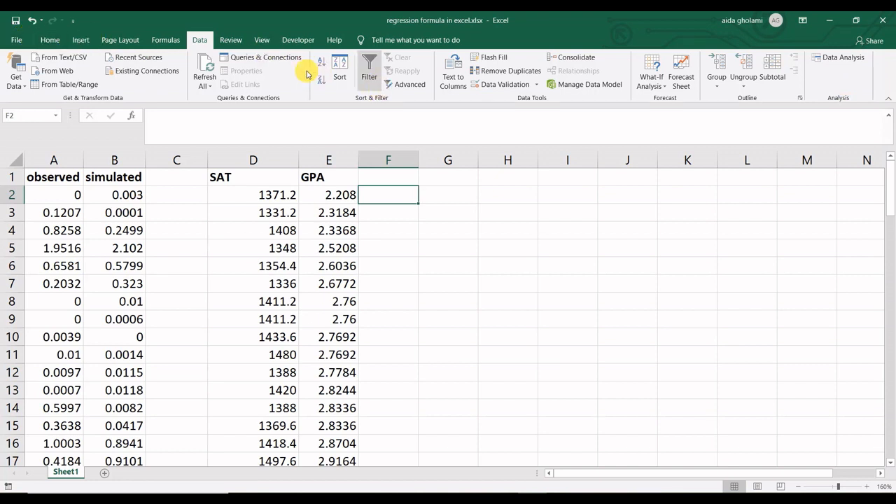
Try a scatter chart of GPA against SAT placed beside the data, and delete it
{"action": "left_click", "coordinate": [83, 42]}
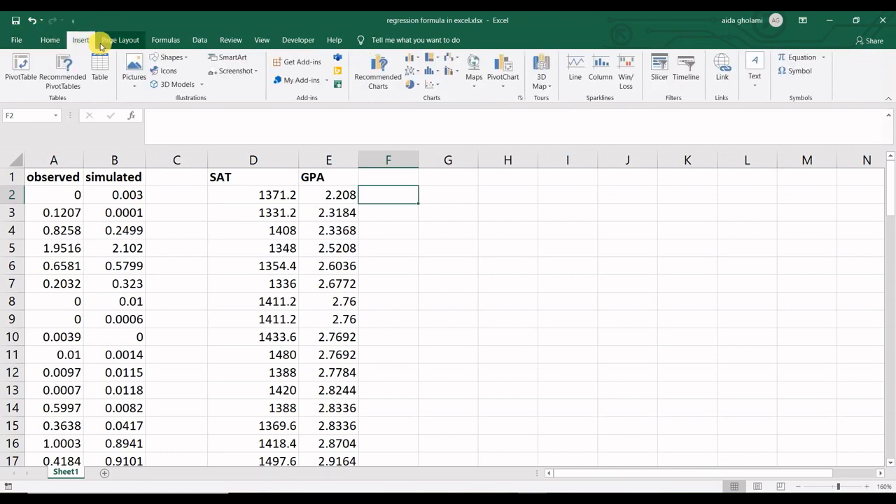
{"action": "left_click", "coordinate": [438, 87]}
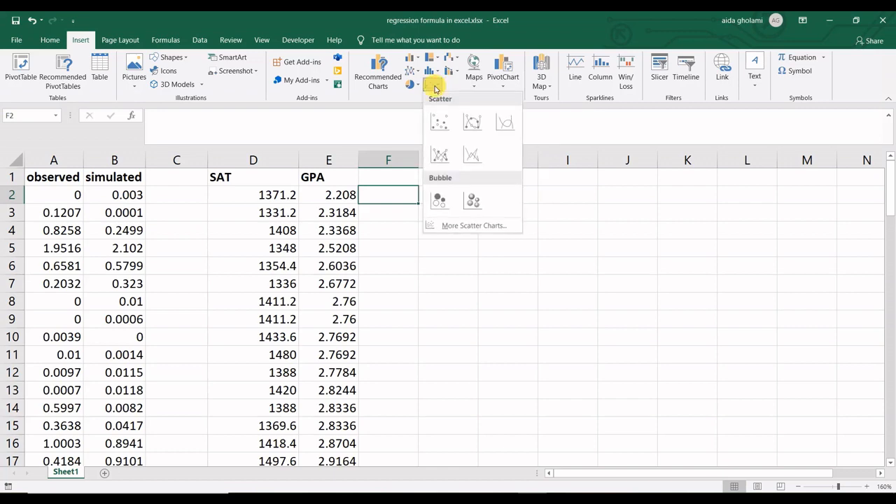
{"action": "left_click", "coordinate": [435, 122]}
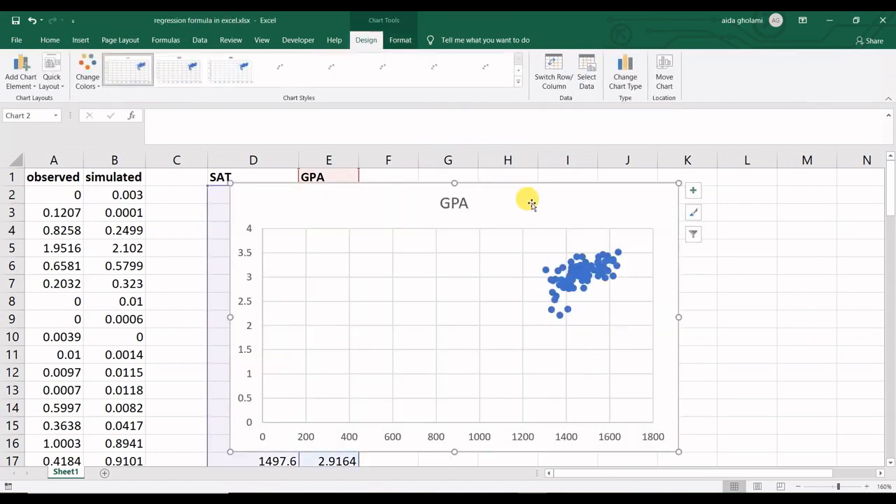
{"action": "left_click_drag", "start_coordinate": [530, 202], "coordinate": [670, 184]}
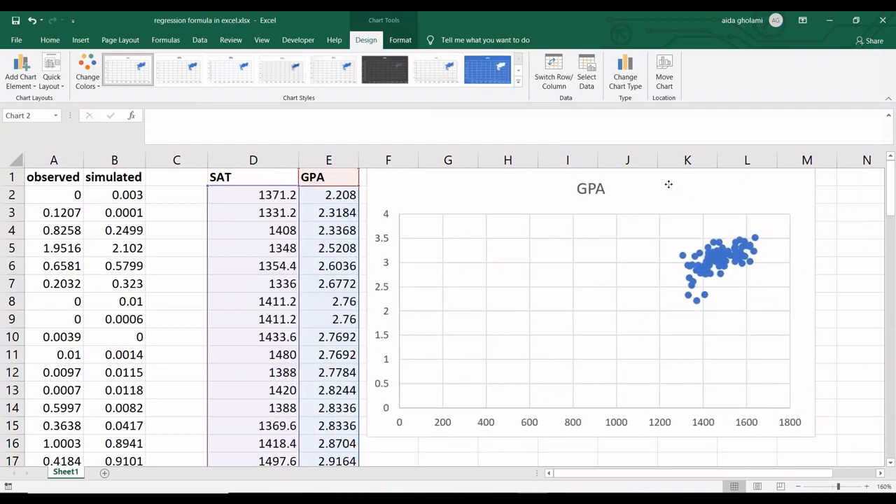
{"action": "left_click_drag", "start_coordinate": [436, 300], "coordinate": [337, 219]}
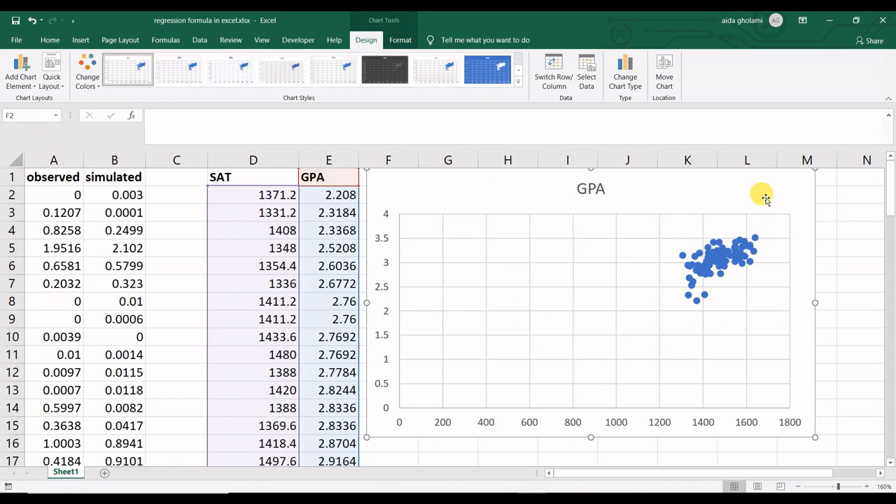
{"action": "key", "text": "Delete"}
Cut the GPA column and insert it ahead of the empty column C
{"action": "left_click", "coordinate": [337, 163]}
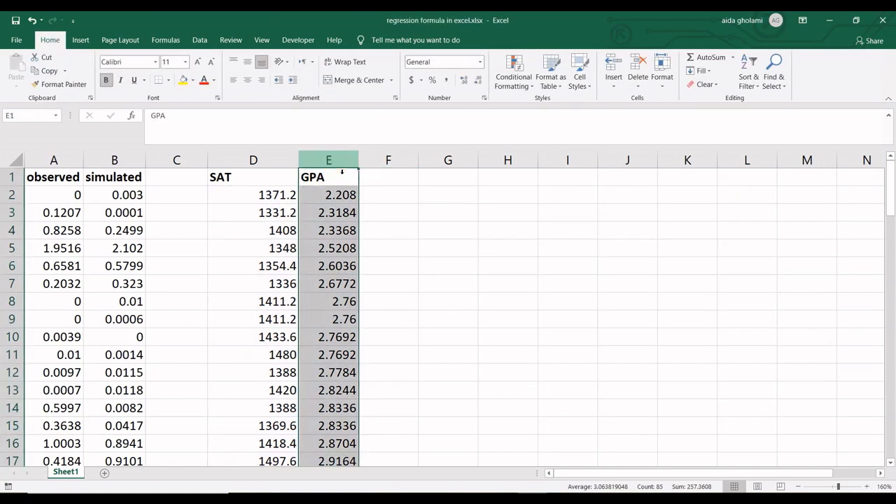
{"action": "right_click", "coordinate": [338, 168]}
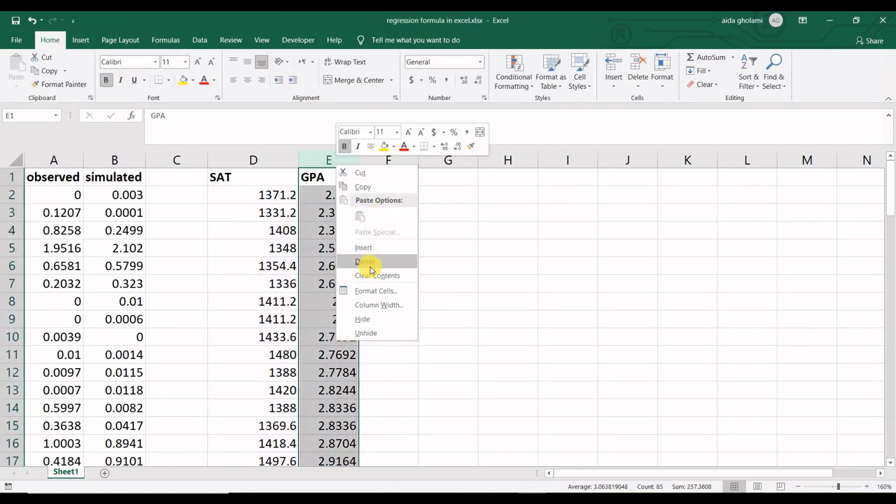
{"action": "left_click", "coordinate": [330, 159]}
{"action": "left_click", "coordinate": [330, 160]}
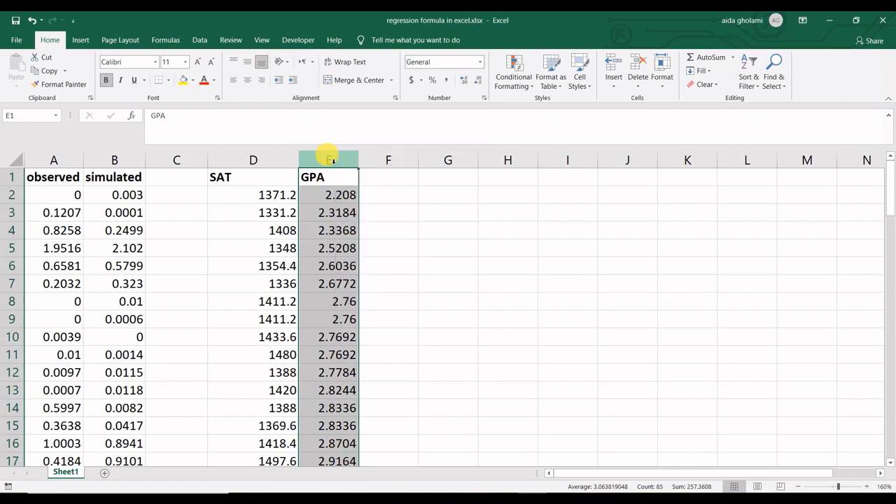
{"action": "key", "text": "ctrl+c"}
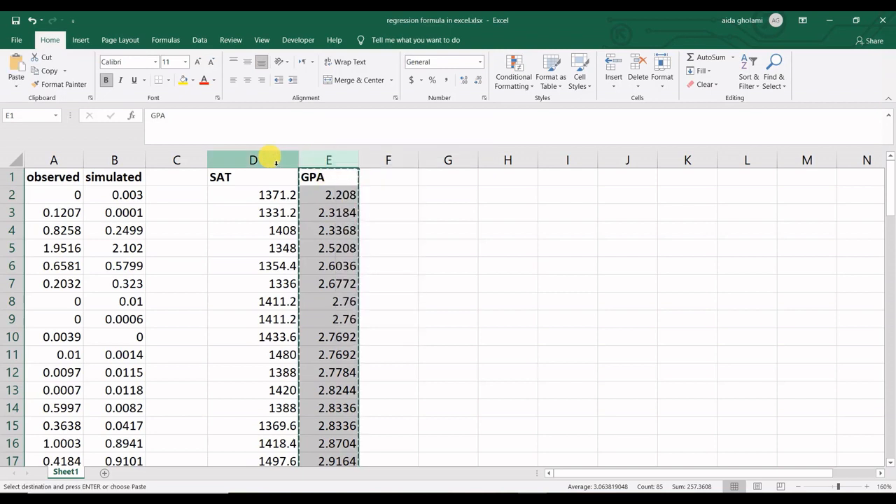
{"action": "left_click", "coordinate": [203, 161]}
{"action": "right_click", "coordinate": [205, 165]}
{"action": "left_click", "coordinate": [232, 240]}
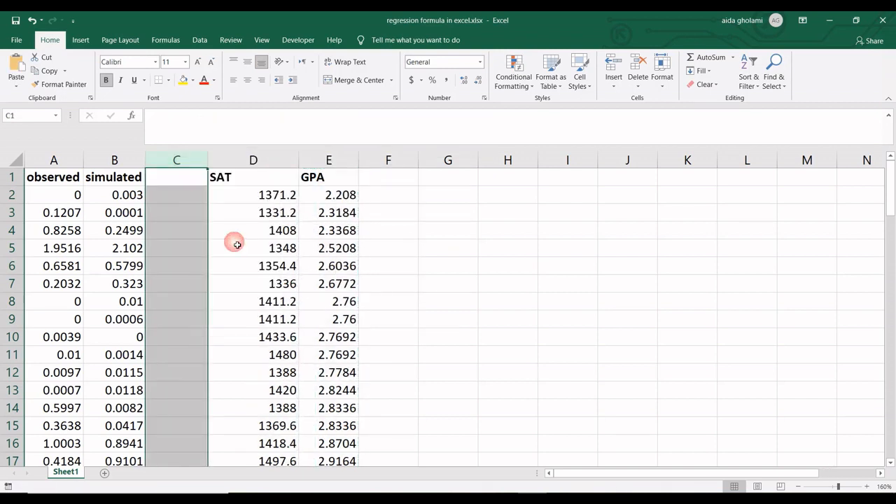
Delete the empty column between GPA and SAT, and insert a blank column before GPA
{"action": "left_click", "coordinate": [236, 160]}
{"action": "right_click", "coordinate": [226, 158]}
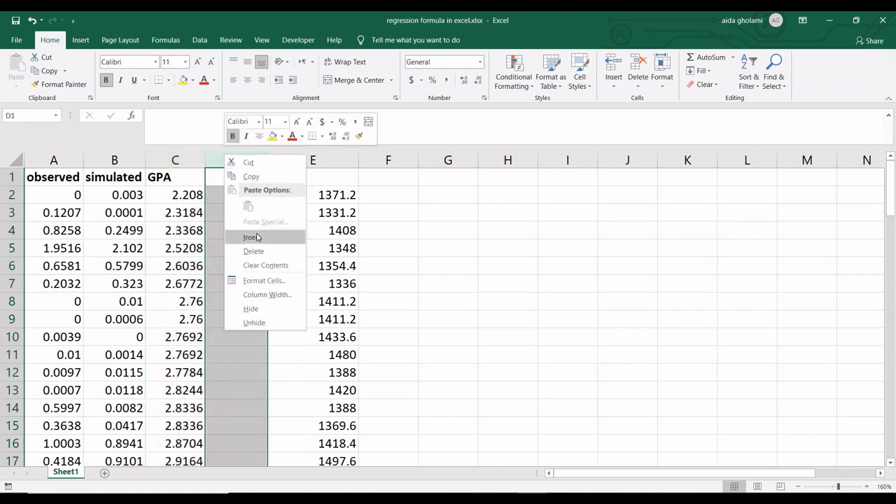
{"action": "left_click", "coordinate": [253, 252]}
{"action": "left_click", "coordinate": [179, 161]}
{"action": "right_click", "coordinate": [186, 163]}
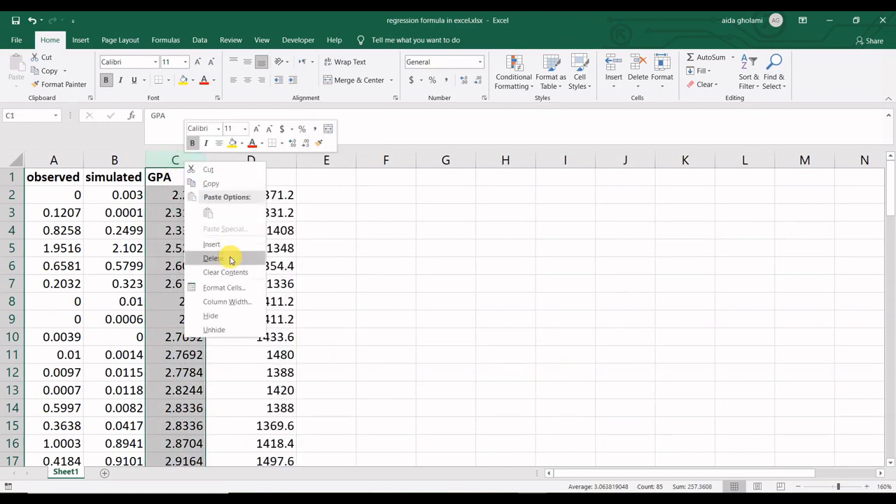
{"action": "left_click", "coordinate": [211, 244]}
{"action": "left_click", "coordinate": [201, 214]}
{"action": "left_click", "coordinate": [245, 196]}
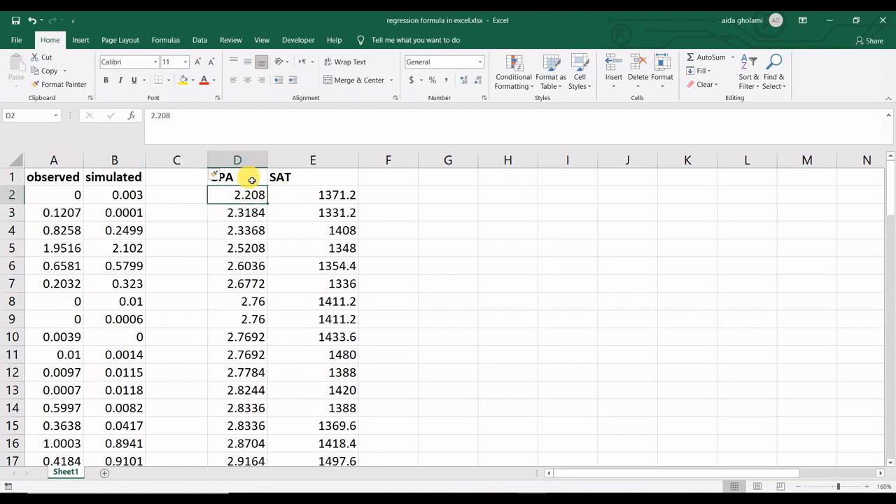
Insert a markers-only scatter chart from the GPA and SAT columns and place it beside the data
{"action": "left_click_drag", "start_coordinate": [237, 161], "coordinate": [320, 160]}
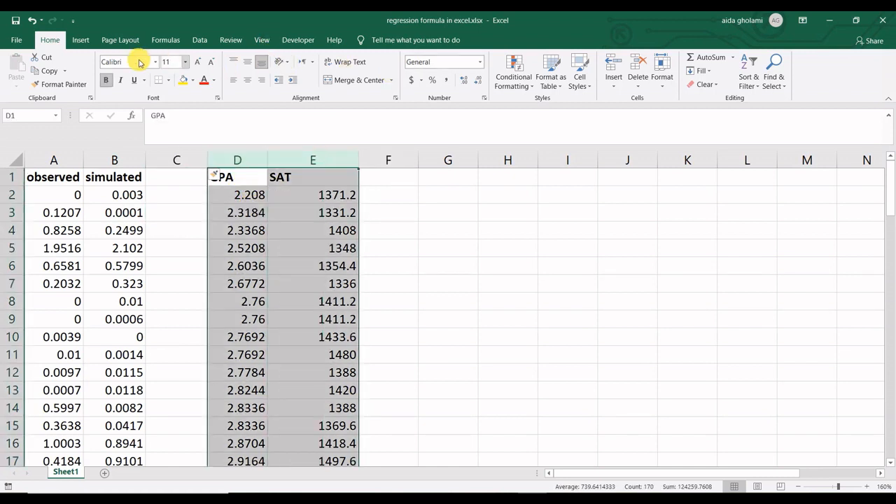
{"action": "left_click", "coordinate": [78, 38]}
{"action": "left_click", "coordinate": [435, 84]}
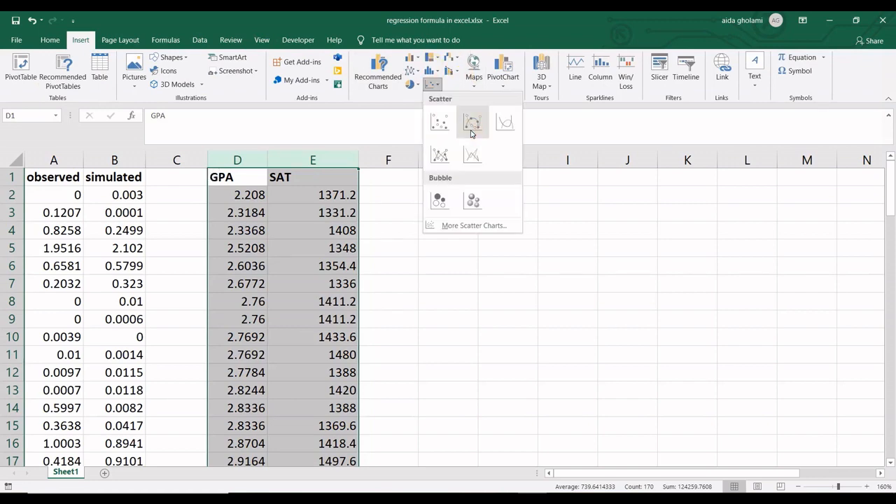
{"action": "left_click", "coordinate": [440, 125]}
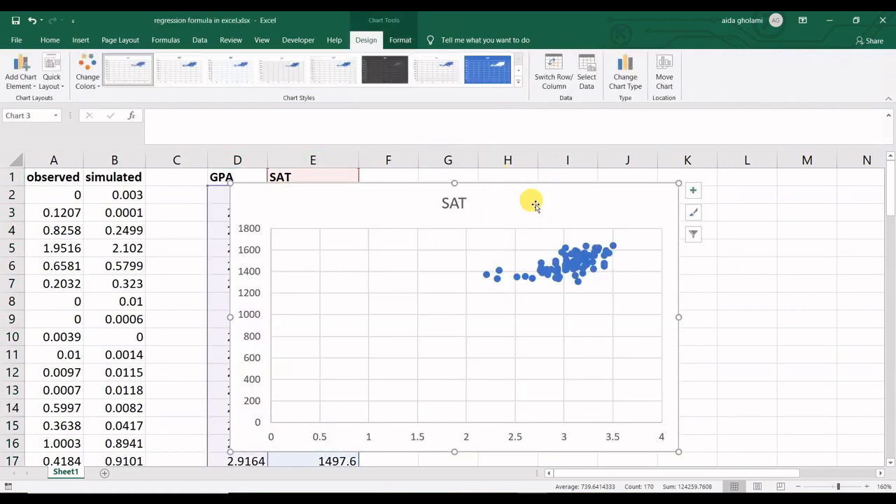
{"action": "left_click_drag", "start_coordinate": [530, 203], "coordinate": [680, 186]}
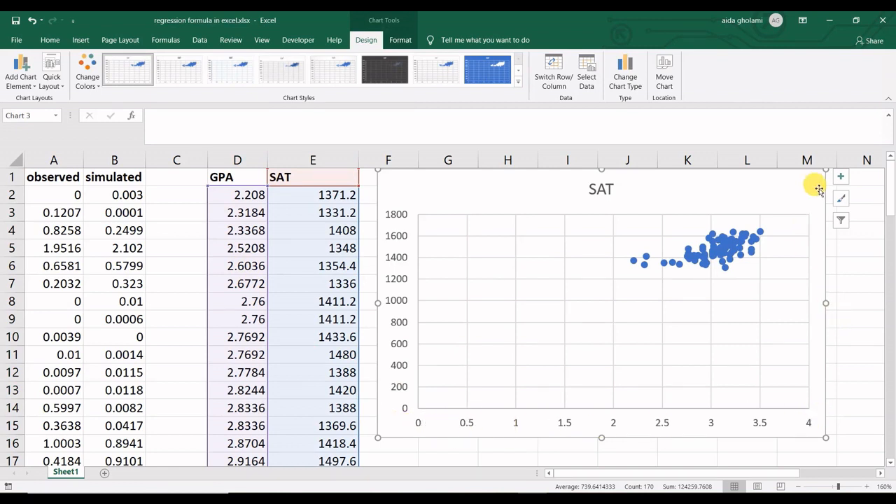
{"action": "mouse_move", "coordinate": [711, 186]}
{"action": "left_mouse_down"}
{"action": "mouse_move", "coordinate": [732, 194]}
{"action": "mouse_move", "coordinate": [700, 192]}
{"action": "left_mouse_up"}
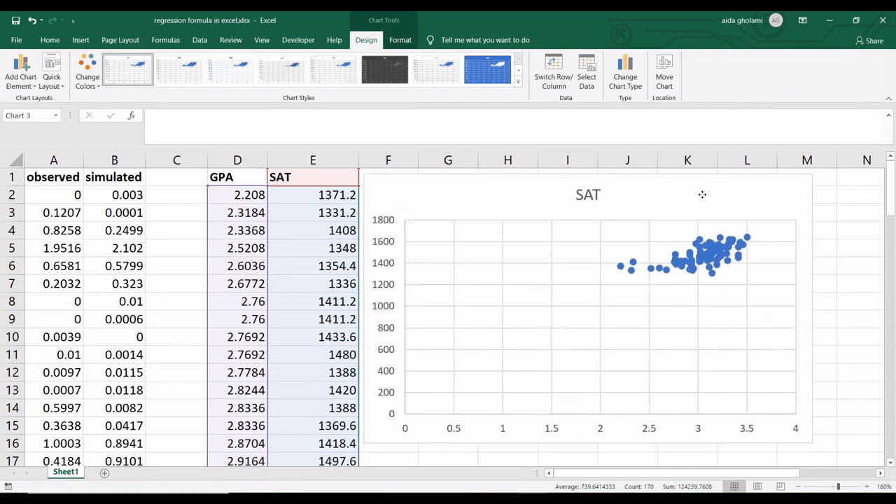
Add axis titles to the SAT scatter chart
{"action": "left_click", "coordinate": [827, 183]}
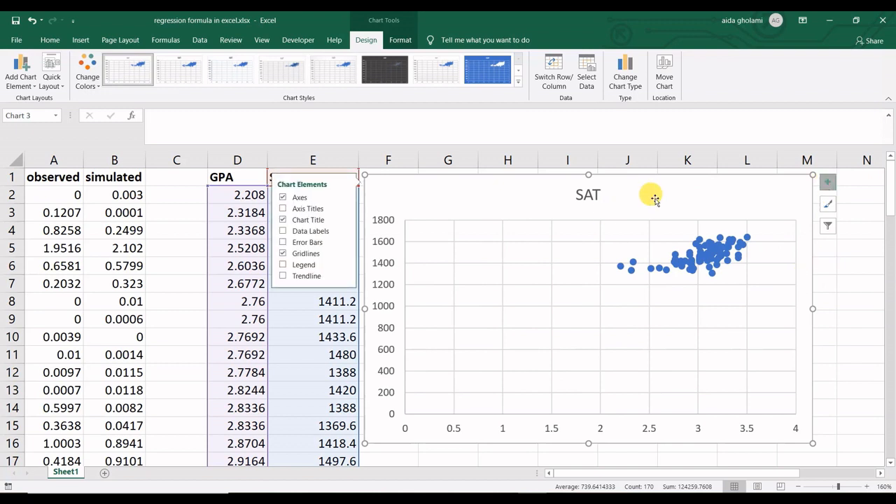
{"action": "right_click", "coordinate": [531, 268]}
{"action": "left_click", "coordinate": [516, 262]}
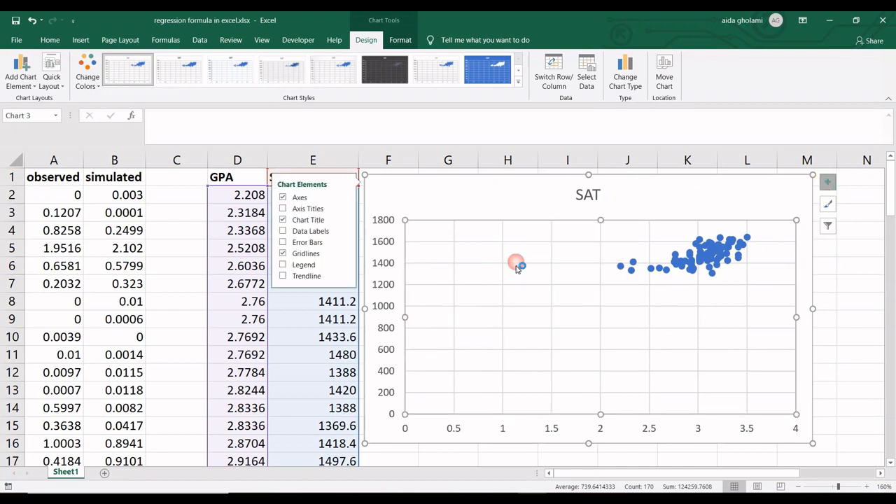
{"action": "left_click", "coordinate": [520, 193]}
{"action": "right_click", "coordinate": [500, 281]}
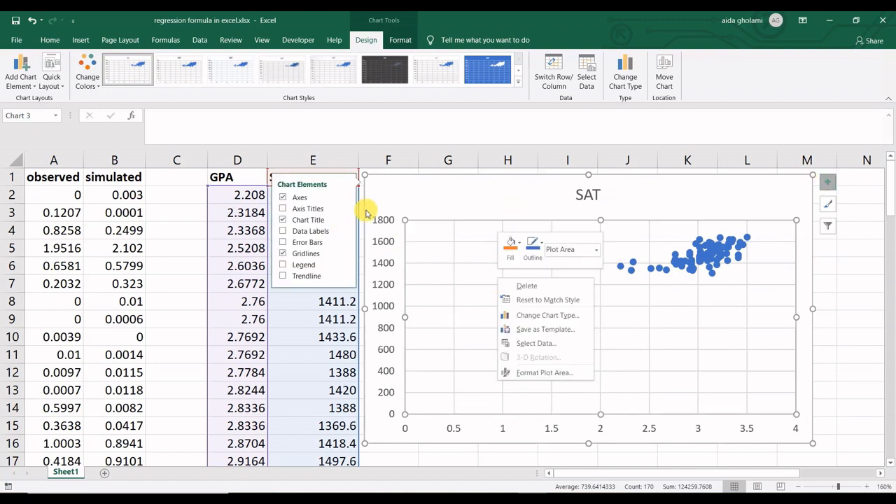
{"action": "left_click", "coordinate": [438, 202]}
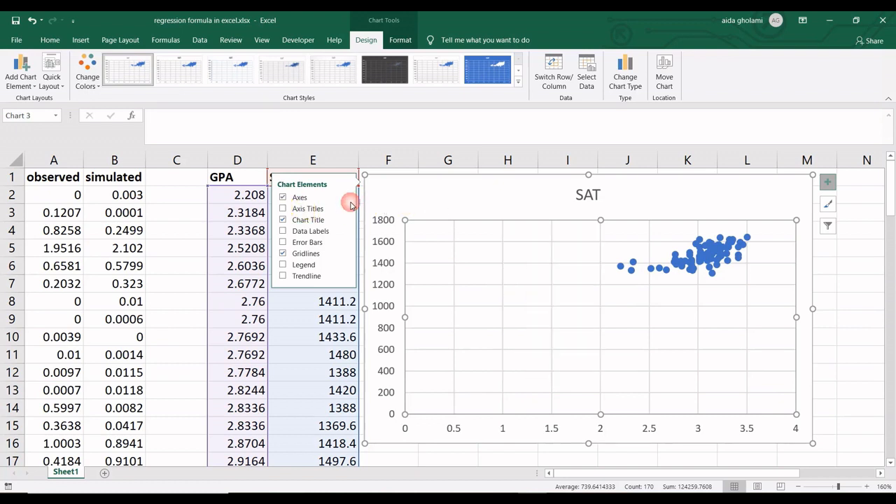
{"action": "left_click", "coordinate": [284, 208]}
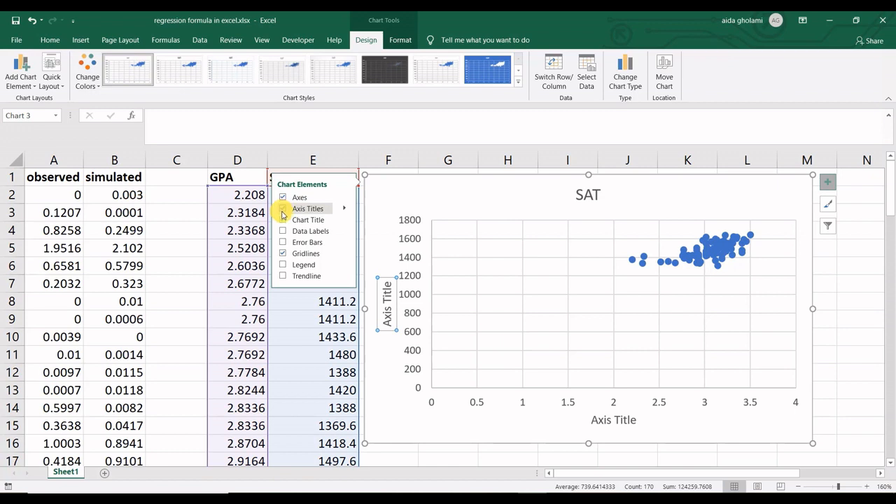
Try the data labels and legend options on the scatter chart, and set its title to "SAT vs. GPA"
{"action": "left_click", "coordinate": [283, 232]}
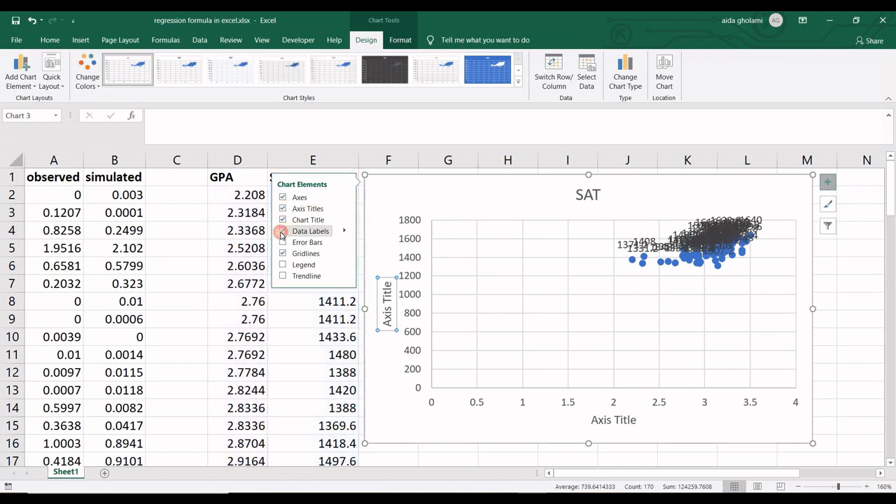
{"action": "left_click", "coordinate": [282, 232]}
{"action": "left_click", "coordinate": [284, 266]}
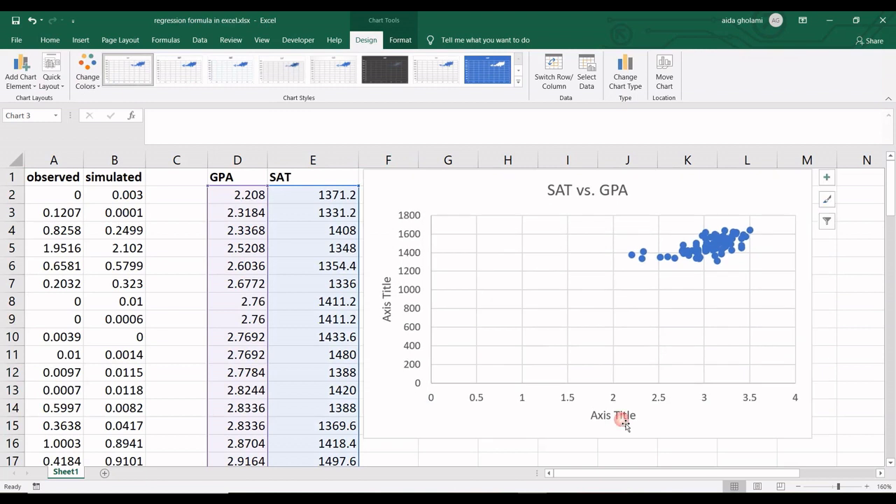
Replace the horizontal axis title's placeholder text with "GPA"
{"action": "left_click", "coordinate": [621, 418]}
{"action": "left_click", "coordinate": [614, 415]}
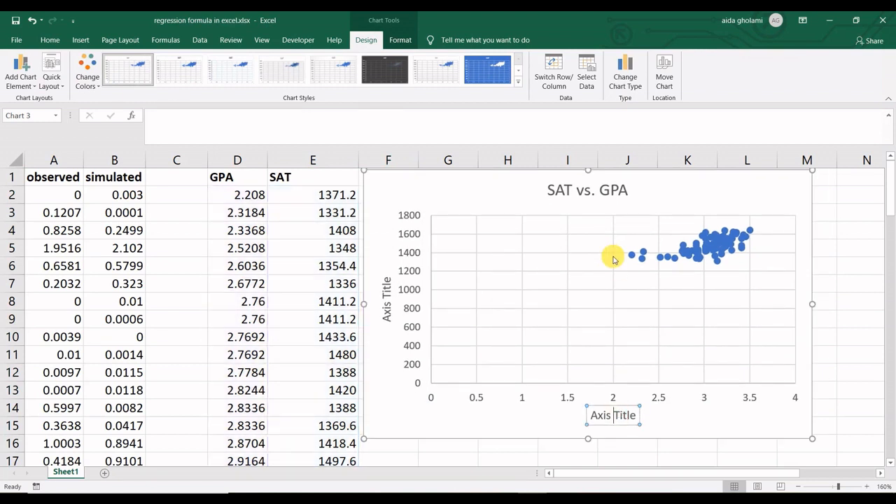
{"action": "double_click", "coordinate": [614, 416]}
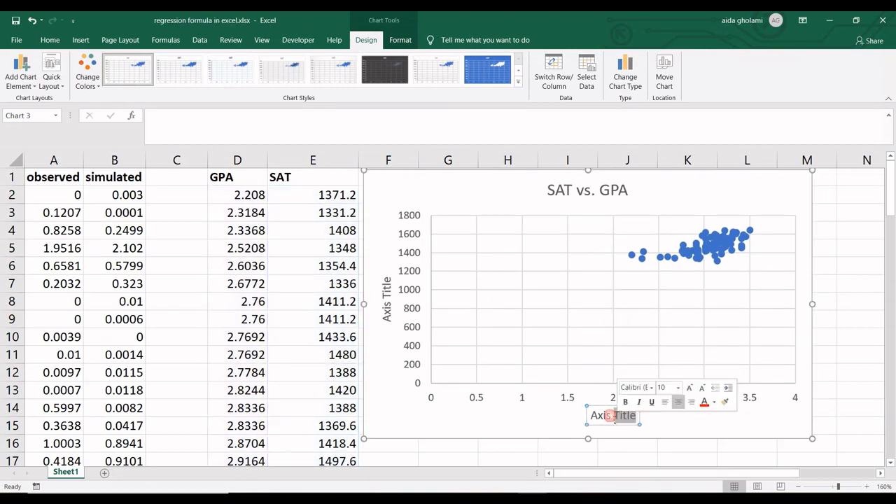
{"action": "left_click_drag", "start_coordinate": [590, 416], "coordinate": [651, 416]}
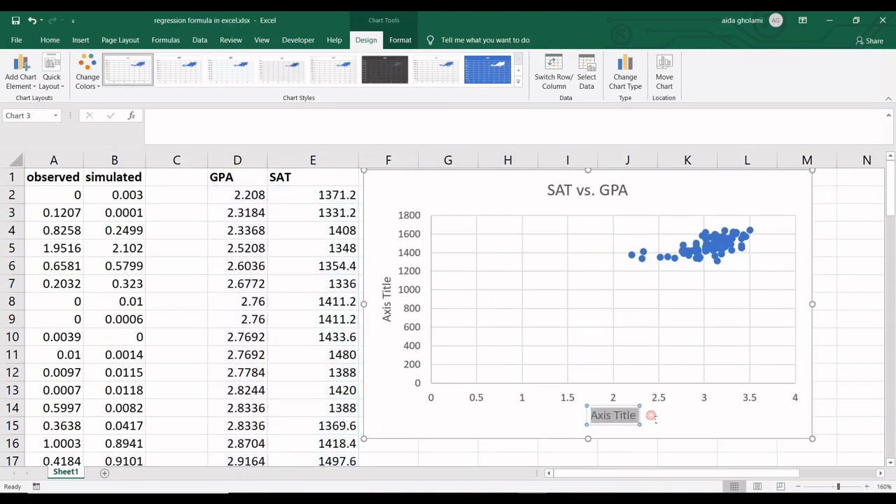
{"action": "type", "text": "GP"}
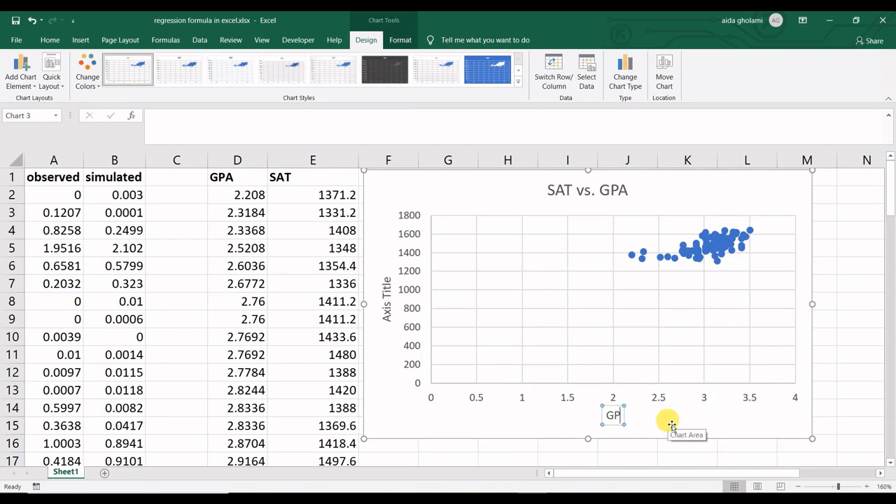
{"action": "type", "text": "A"}
Replace the vertical axis title's placeholder text with "SAT" and shift the scatter chart slightly away from the data columns
{"action": "left_click", "coordinate": [388, 297]}
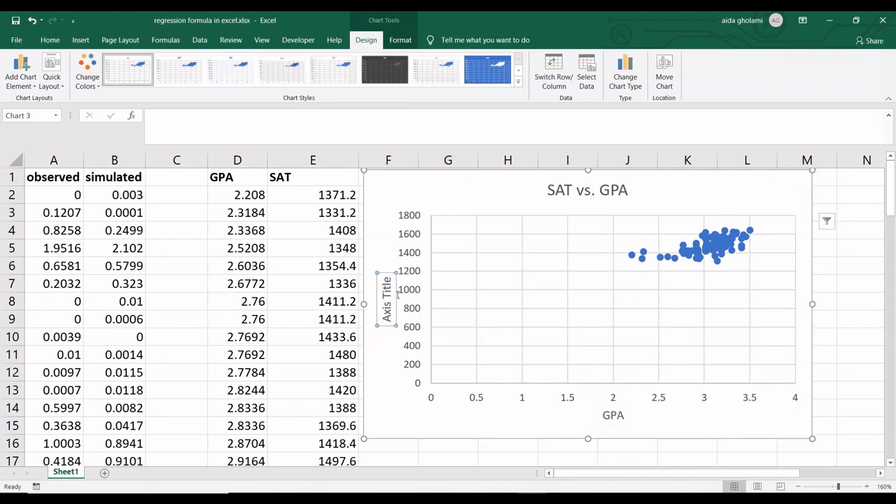
{"action": "left_click", "coordinate": [391, 282]}
{"action": "left_click_drag", "start_coordinate": [387, 309], "coordinate": [387, 336]}
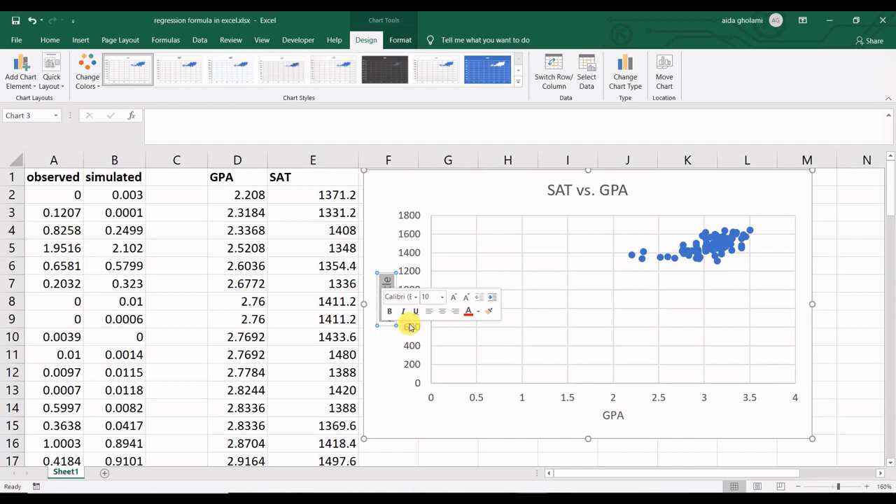
{"action": "type", "text": "SAT"}
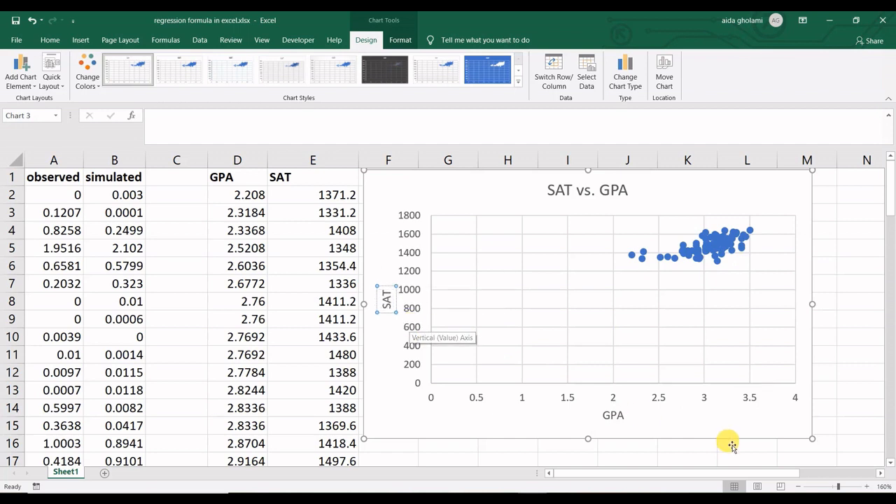
{"action": "left_click", "coordinate": [711, 414]}
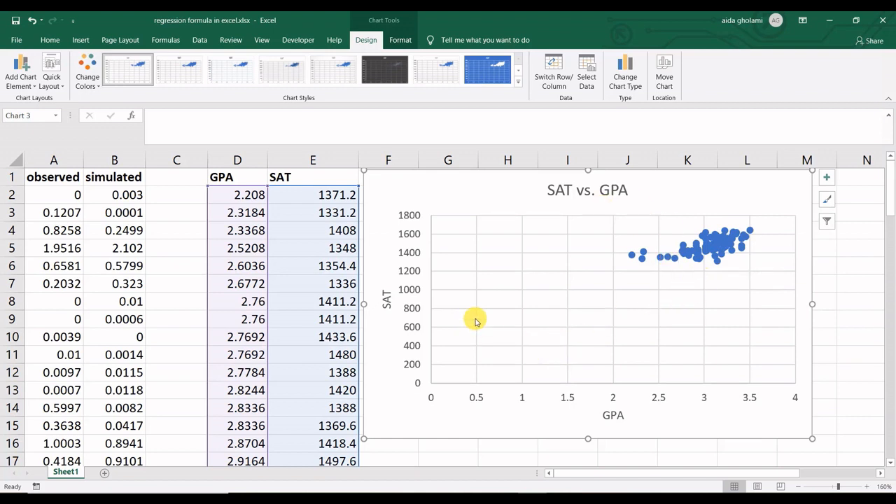
{"action": "mouse_move", "coordinate": [680, 196]}
{"action": "left_mouse_down"}
{"action": "mouse_move", "coordinate": [698, 222]}
{"action": "mouse_move", "coordinate": [693, 202]}
{"action": "left_mouse_up"}
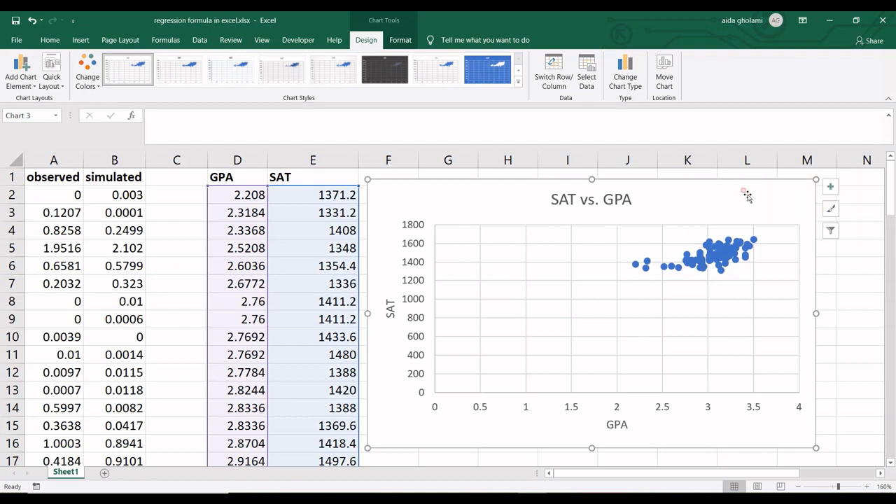
Add a linear trendline to the scatter chart and display its equation on the chart
{"action": "left_click", "coordinate": [830, 187]}
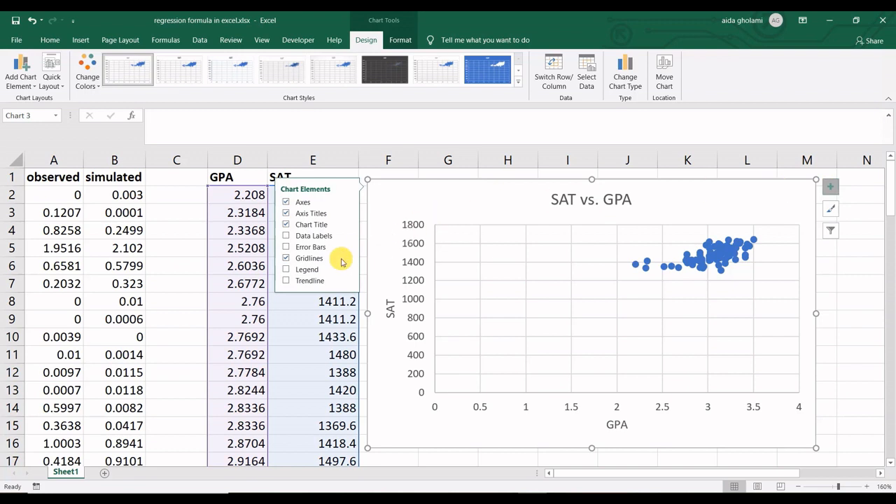
{"action": "left_click", "coordinate": [285, 280]}
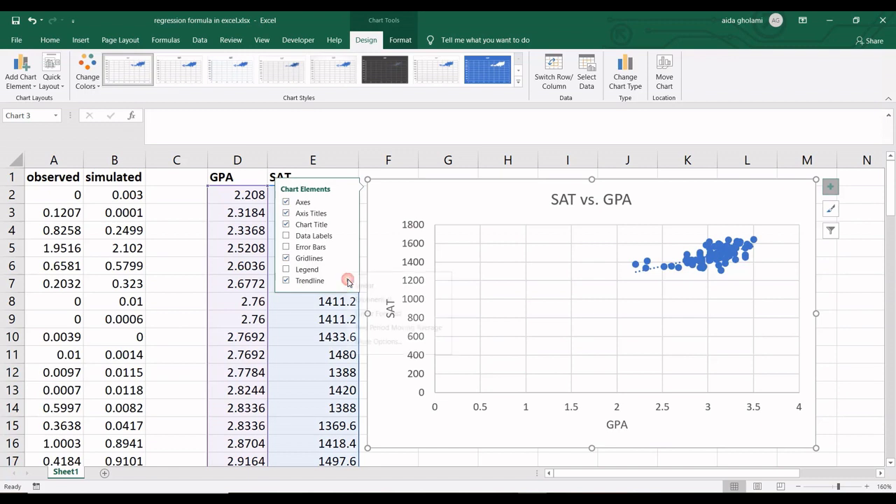
{"action": "left_click", "coordinate": [348, 281]}
{"action": "left_click", "coordinate": [389, 341]}
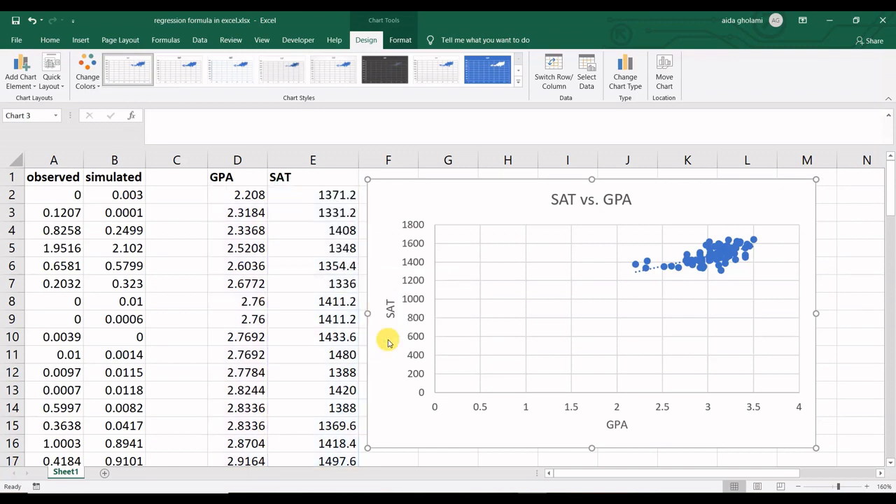
{"action": "scroll", "coordinate": [830, 322], "scroll_direction": "down", "scroll_amount": 2}
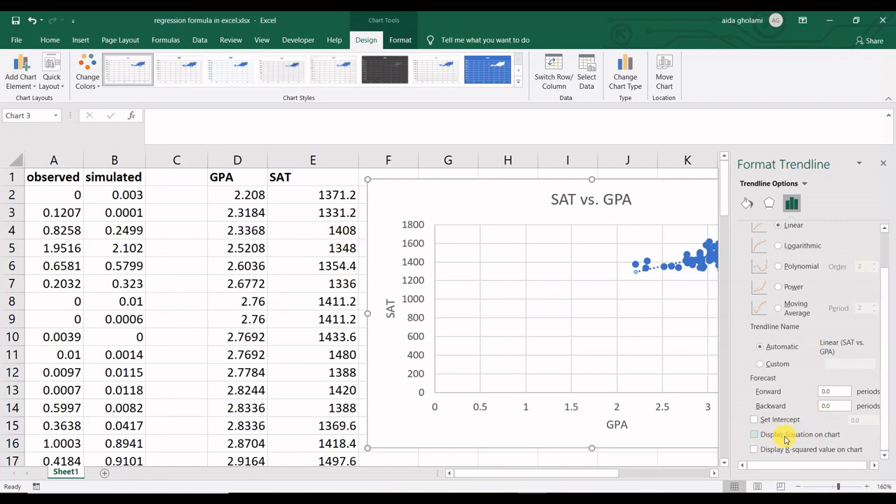
{"action": "left_click", "coordinate": [755, 434]}
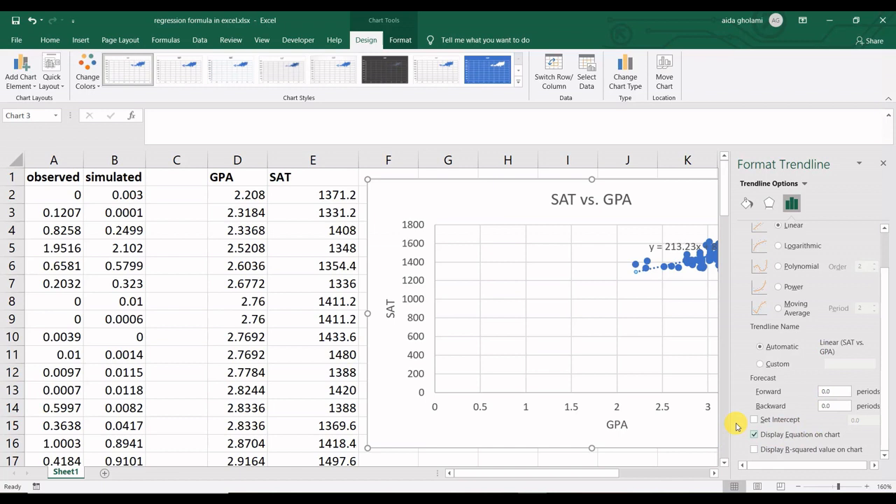
Move the trendline equation label to the empty area just below the chart title and close the formatting pane
{"action": "left_click", "coordinate": [674, 247]}
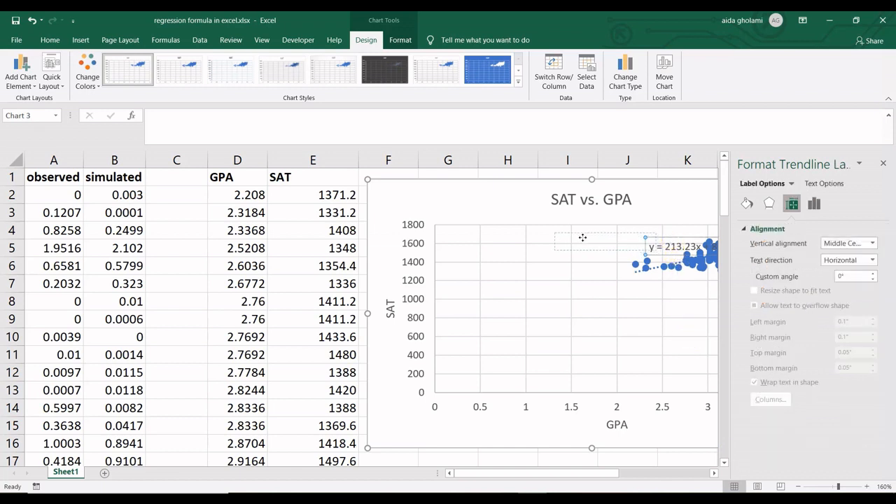
{"action": "left_click_drag", "start_coordinate": [584, 232], "coordinate": [590, 233]}
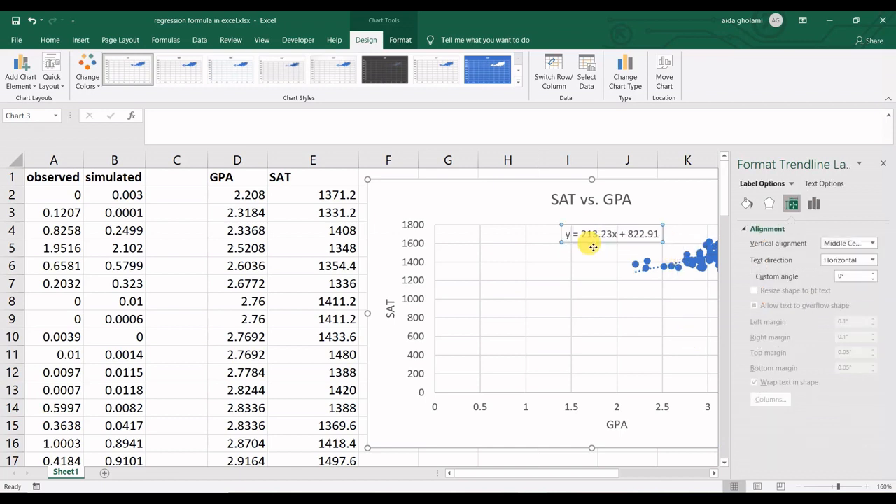
{"action": "left_click", "coordinate": [606, 280]}
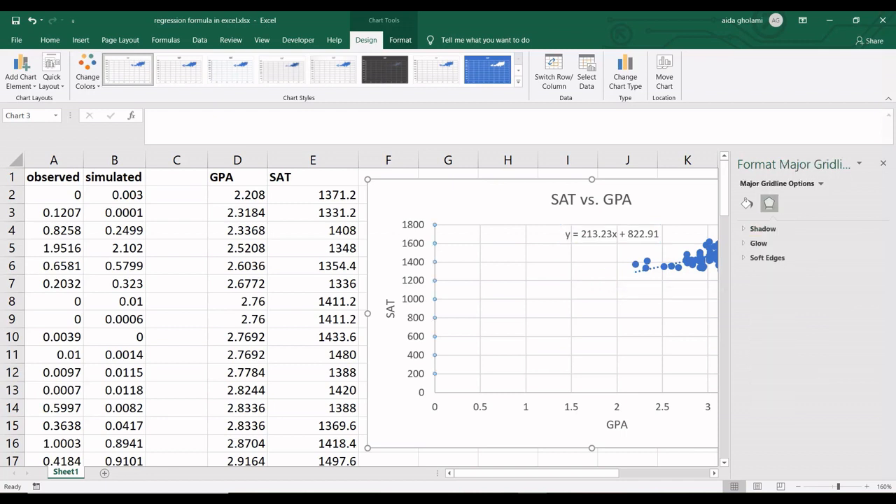
{"action": "left_click", "coordinate": [883, 163]}
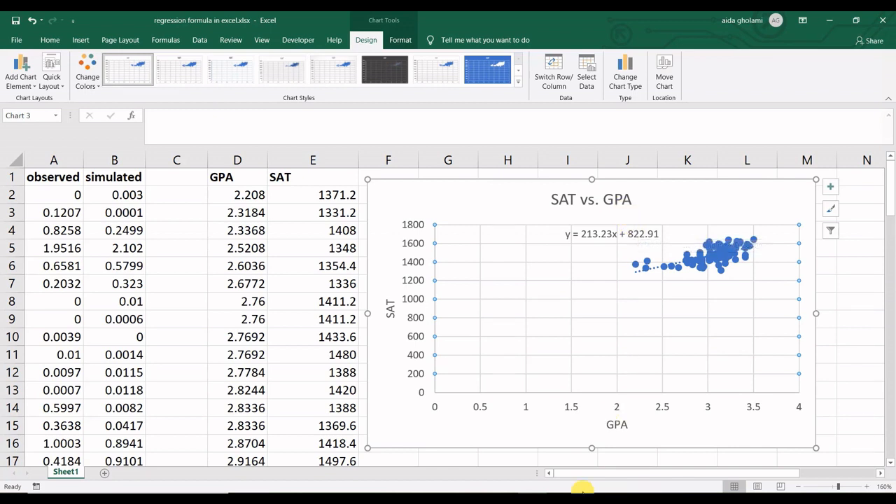
Switch to Paint 3D and handwrite "Y = B0 + B1" on the canvas with a black marker
{"action": "left_click", "coordinate": [576, 500]}
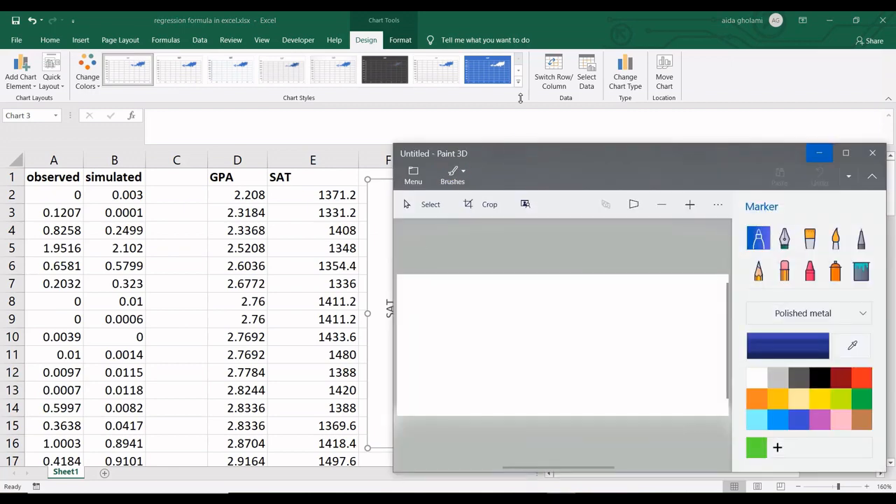
{"action": "double_click", "coordinate": [519, 142]}
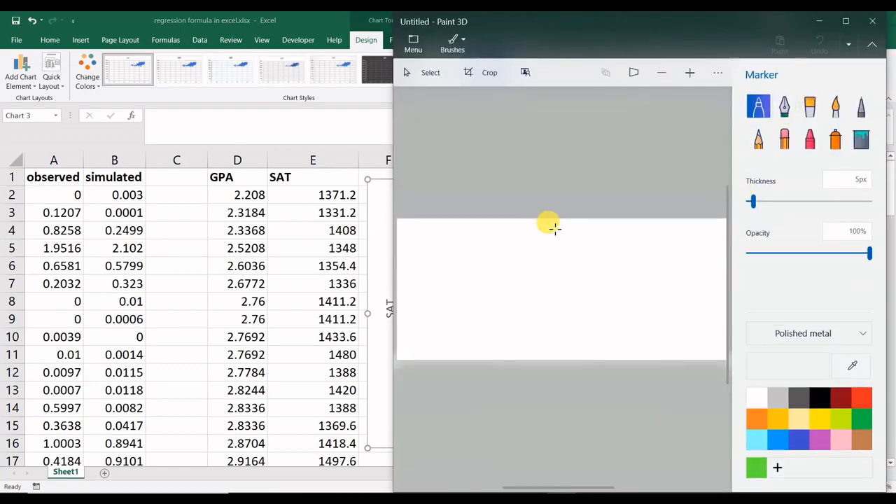
{"action": "left_click", "coordinate": [821, 397]}
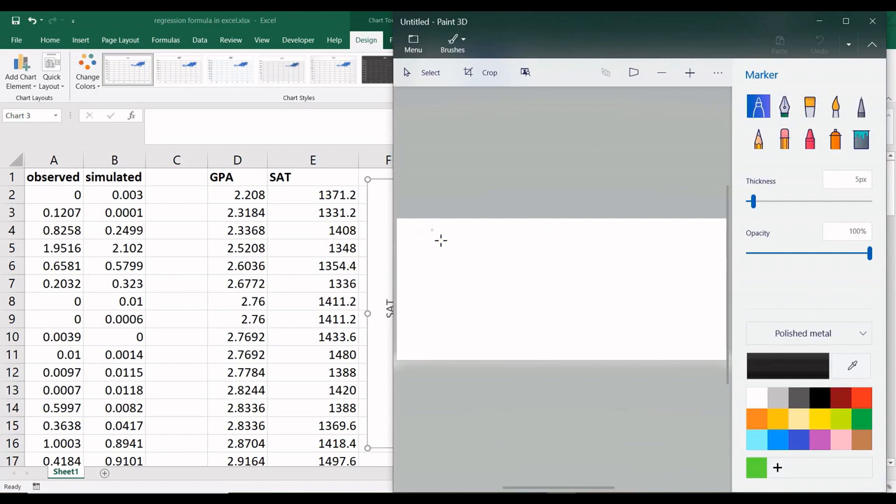
{"action": "left_click_drag", "start_coordinate": [452, 230], "coordinate": [431, 277]}
{"action": "left_click_drag", "start_coordinate": [460, 248], "coordinate": [484, 249]}
{"action": "mouse_move", "coordinate": [460, 254]}
{"action": "left_mouse_down"}
{"action": "mouse_move", "coordinate": [572, 253]}
{"action": "mouse_move", "coordinate": [553, 266]}
{"action": "left_mouse_up"}
{"action": "left_click", "coordinate": [520, 259]}
{"action": "left_click", "coordinate": [579, 230]}
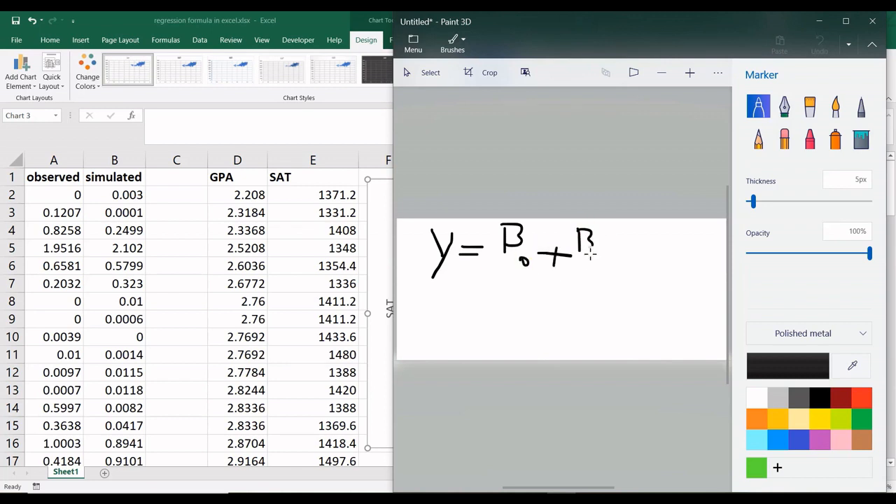
{"action": "left_click_drag", "start_coordinate": [604, 249], "coordinate": [604, 262]}
Complete the handwritten equation with a blue "X" followed by a black "+ ε"
{"action": "left_click", "coordinate": [778, 440]}
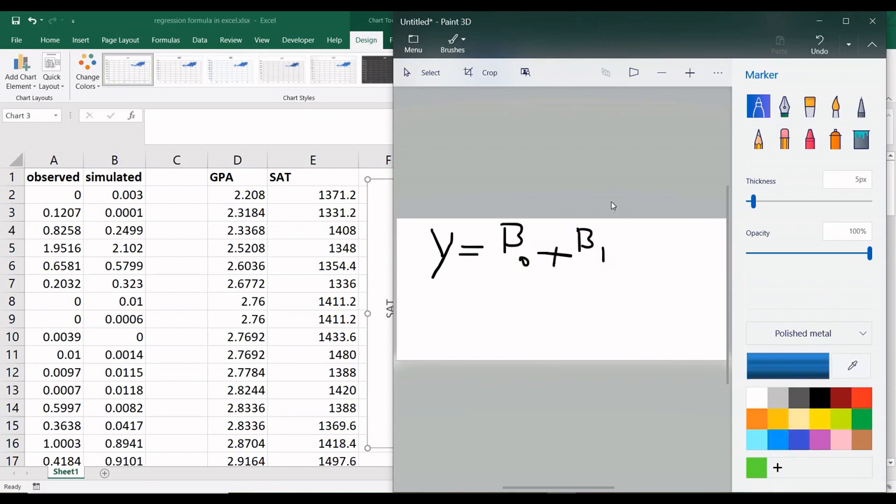
{"action": "left_click_drag", "start_coordinate": [634, 225], "coordinate": [629, 239]}
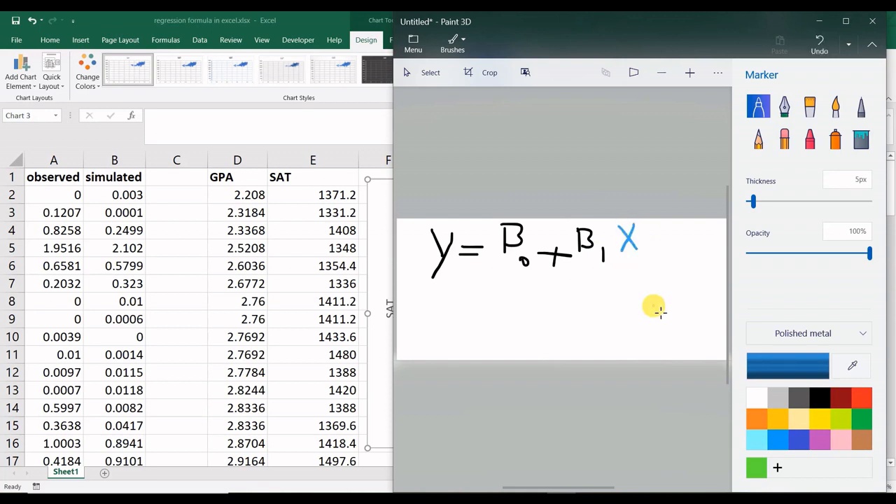
{"action": "left_click", "coordinate": [820, 399]}
{"action": "left_click_drag", "start_coordinate": [643, 248], "coordinate": [664, 248]}
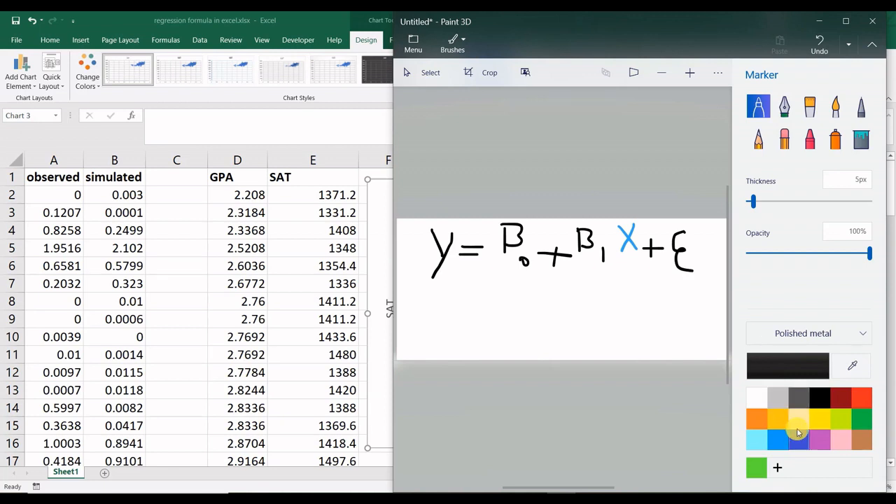
Handwrite "Y = B0 + B1 X1" below the first equation, with X1 in blue and the rest in black
{"action": "mouse_move", "coordinate": [411, 296]}
{"action": "left_mouse_down"}
{"action": "mouse_move", "coordinate": [422, 298]}
{"action": "mouse_move", "coordinate": [411, 338]}
{"action": "left_mouse_up"}
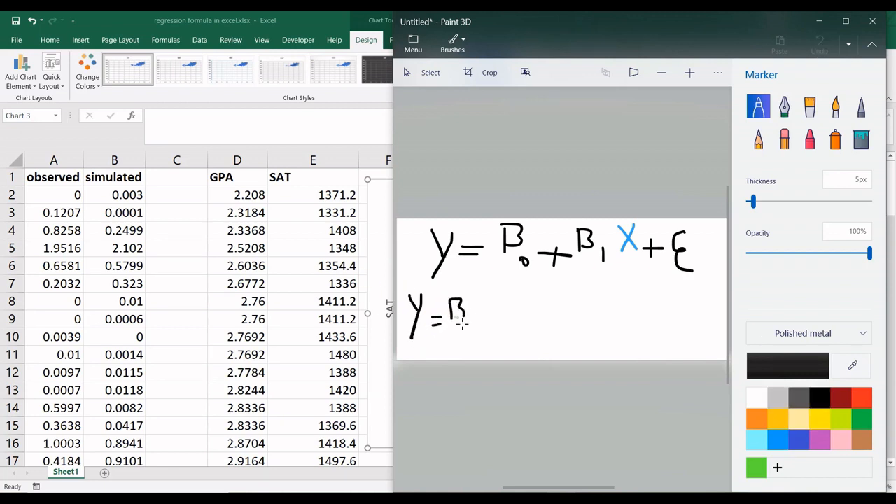
{"action": "left_click_drag", "start_coordinate": [461, 321], "coordinate": [452, 320]}
{"action": "left_click", "coordinate": [779, 440]}
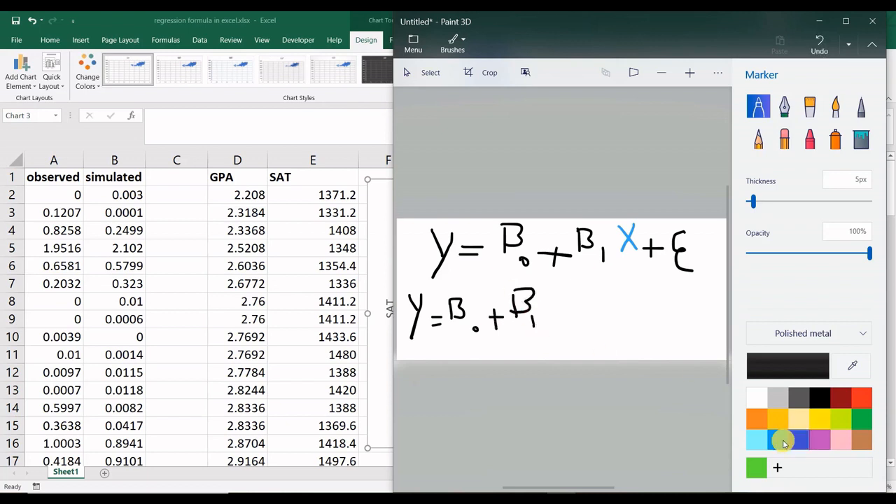
{"action": "left_click", "coordinate": [558, 294]}
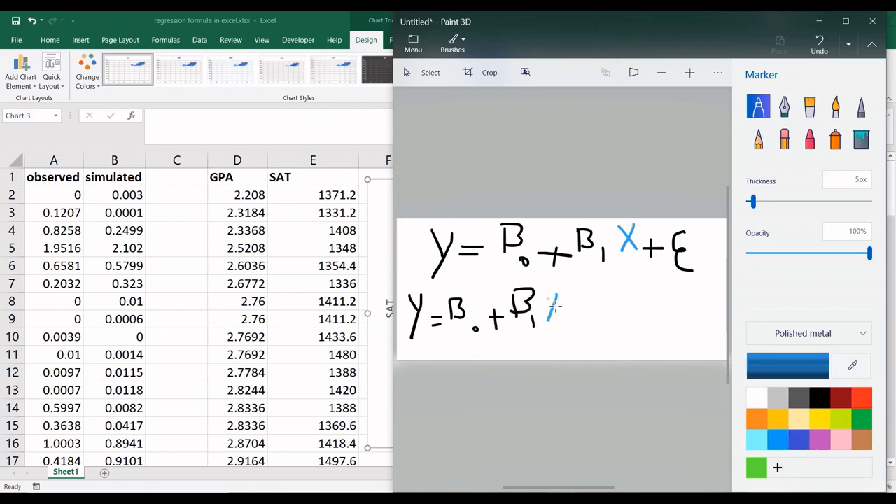
{"action": "left_click", "coordinate": [818, 398]}
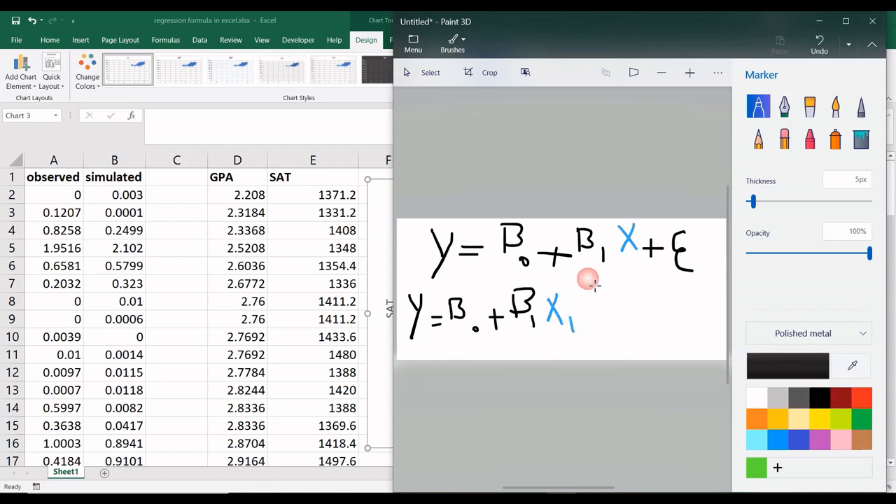
Extend the second equation with "+ B2 X2 + ...", drawing X2 in blue and the rest in black
{"action": "left_click", "coordinate": [572, 313]}
{"action": "mouse_move", "coordinate": [594, 295]}
{"action": "left_mouse_down"}
{"action": "mouse_move", "coordinate": [597, 310]}
{"action": "mouse_move", "coordinate": [634, 323]}
{"action": "left_mouse_up"}
{"action": "key", "text": "ctrl+z"}
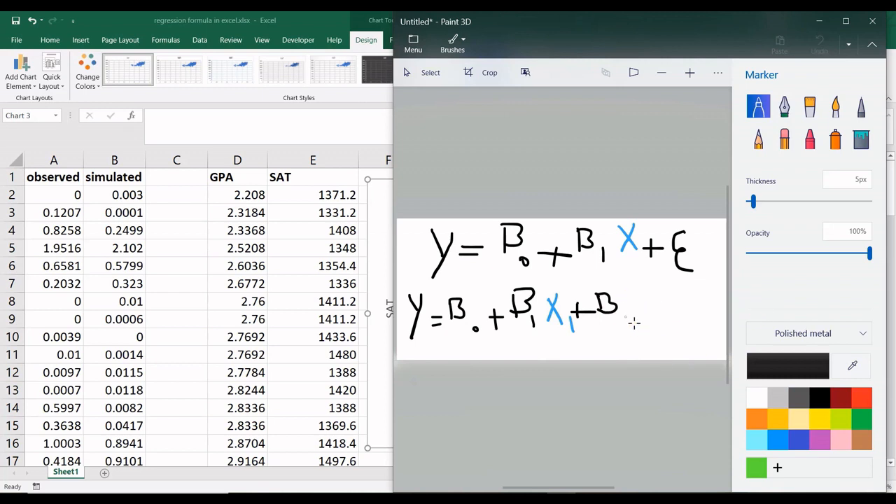
{"action": "left_click", "coordinate": [779, 439]}
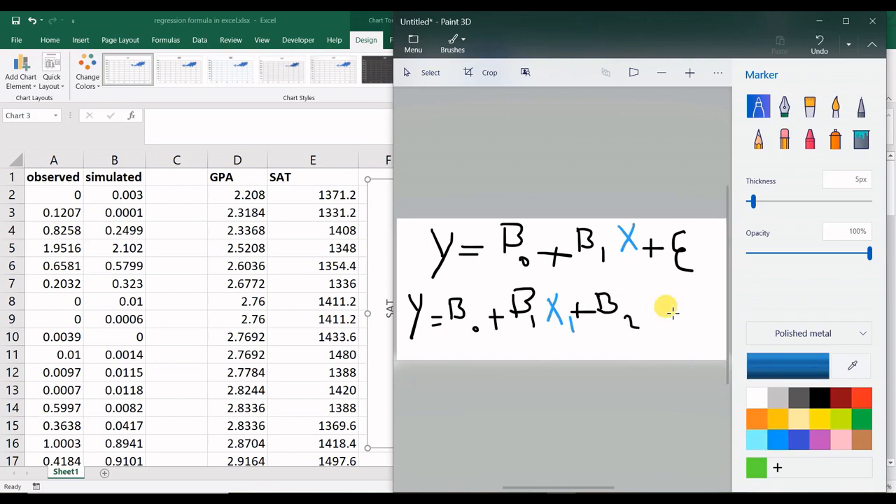
{"action": "mouse_move", "coordinate": [678, 320]}
{"action": "left_mouse_down"}
{"action": "mouse_move", "coordinate": [680, 334]}
{"action": "mouse_move", "coordinate": [690, 315]}
{"action": "left_mouse_up"}
{"action": "left_click", "coordinate": [818, 399]}
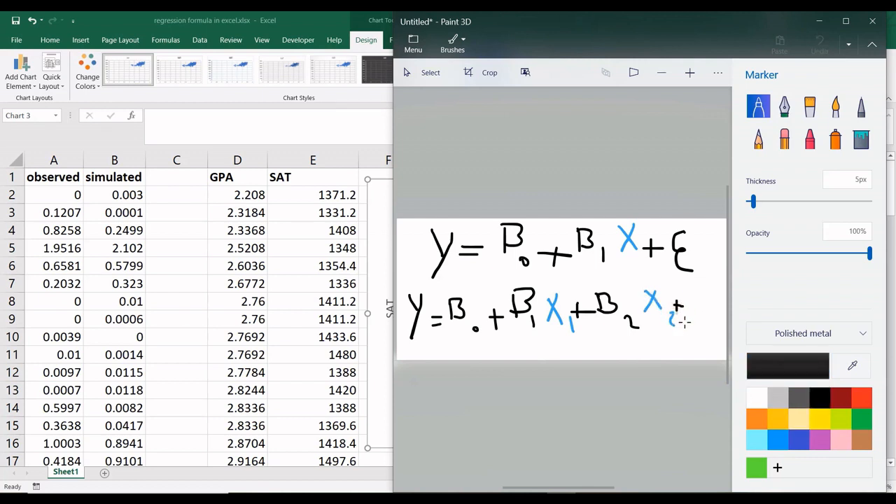
{"action": "left_click", "coordinate": [710, 314]}
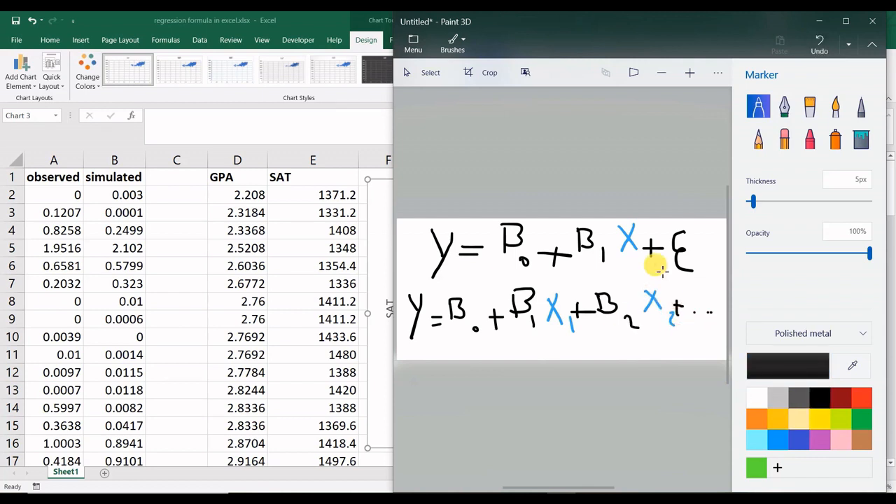
Outline the first equation, Y = B0 + B1 X + ε, with a red marker frame
{"action": "left_click", "coordinate": [863, 404]}
{"action": "left_click_drag", "start_coordinate": [690, 271], "coordinate": [447, 273]}
{"action": "left_click_drag", "start_coordinate": [454, 231], "coordinate": [729, 245]}
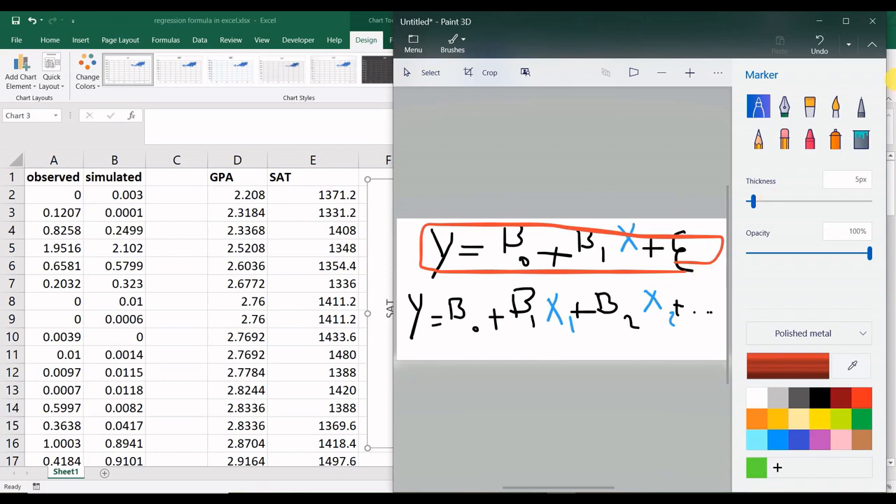
Return to Excel and shift the SAT vs. GPA chart slightly farther from the data columns
{"action": "left_click", "coordinate": [819, 21]}
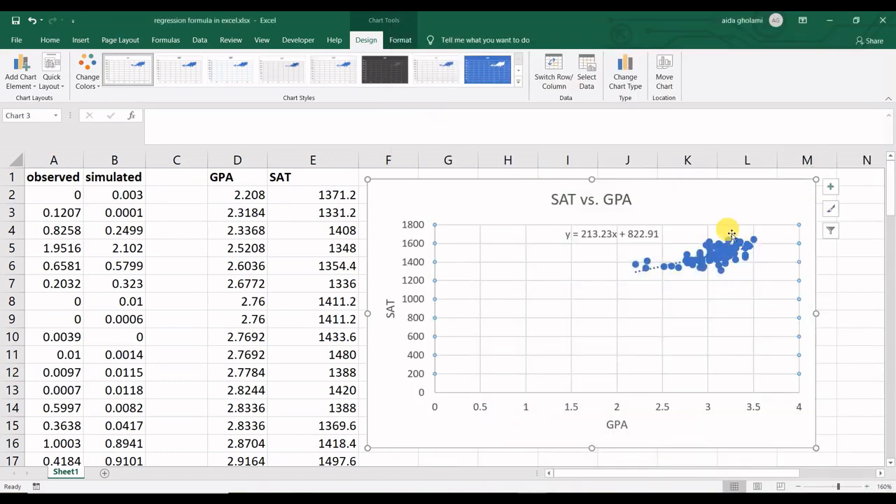
{"action": "left_click_drag", "start_coordinate": [703, 205], "coordinate": [726, 207]}
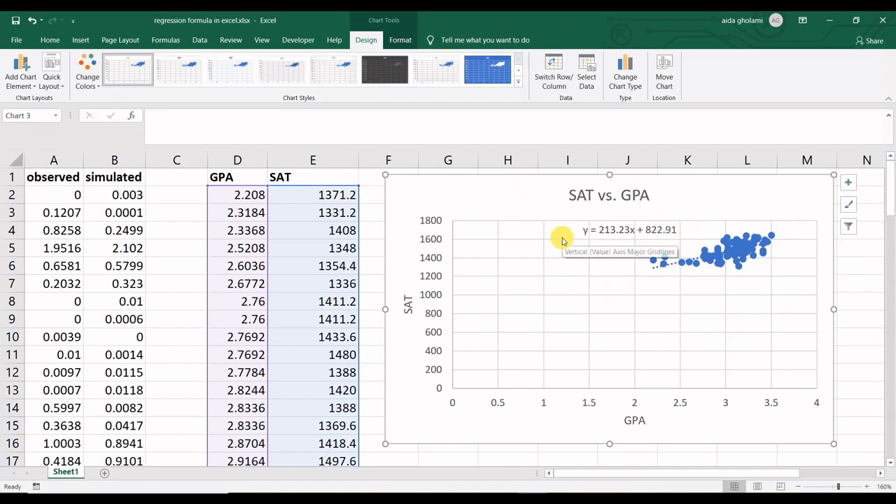
{"action": "left_click", "coordinate": [614, 257]}
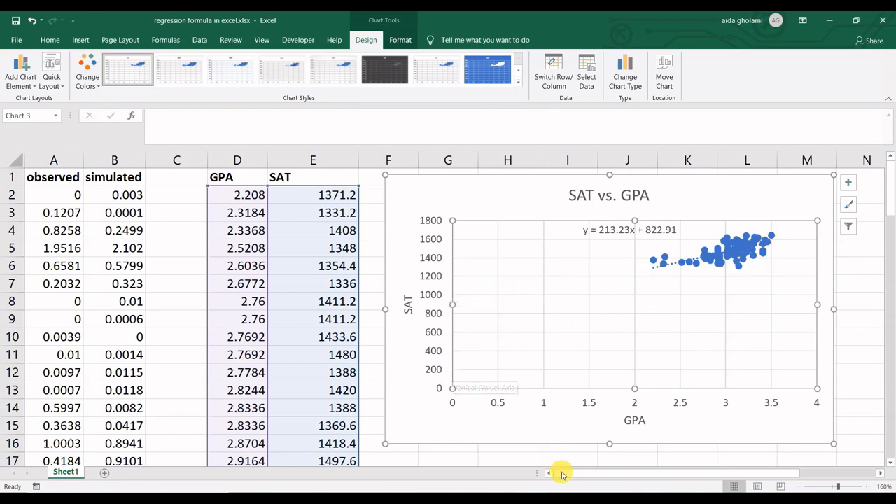
Switch back to Paint 3D and undo the red outline and the second equation's strokes after "B1 X"
{"action": "left_click", "coordinate": [562, 498]}
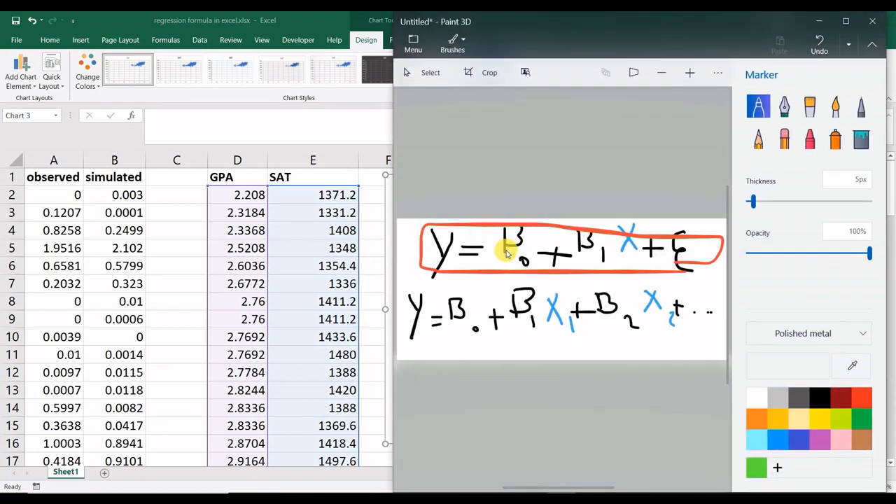
{"action": "key", "text": "ctrl+z"}
{"action": "key", "text": "ctrl+z"}
{"action": "key", "text": "ctrl+z"}
{"action": "key", "text": "ctrl+z"}
{"action": "key", "text": "ctrl+z"}
{"action": "key", "text": "ctrl+z"}
{"action": "key", "text": "ctrl+z"}
{"action": "key", "text": "ctrl+z"}
{"action": "key", "text": "ctrl+z"}
{"action": "key", "text": "ctrl+z"}
{"action": "key", "text": "ctrl+z"}
{"action": "key", "text": "ctrl+z"}
{"action": "key", "text": "ctrl+z"}
{"action": "key", "text": "ctrl+z"}
{"action": "key", "text": "ctrl+z"}
{"action": "key", "text": "ctrl+z"}
{"action": "key", "text": "ctrl+z"}
{"action": "key", "text": "ctrl+z"}
{"action": "key", "text": "ctrl+z"}
{"action": "key", "text": "ctrl+z"}
{"action": "key", "text": "ctrl+z"}
{"action": "key", "text": "ctrl+z"}
{"action": "key", "text": "ctrl+z"}
{"action": "key", "text": "ctrl+z"}
{"action": "key", "text": "ctrl+z"}
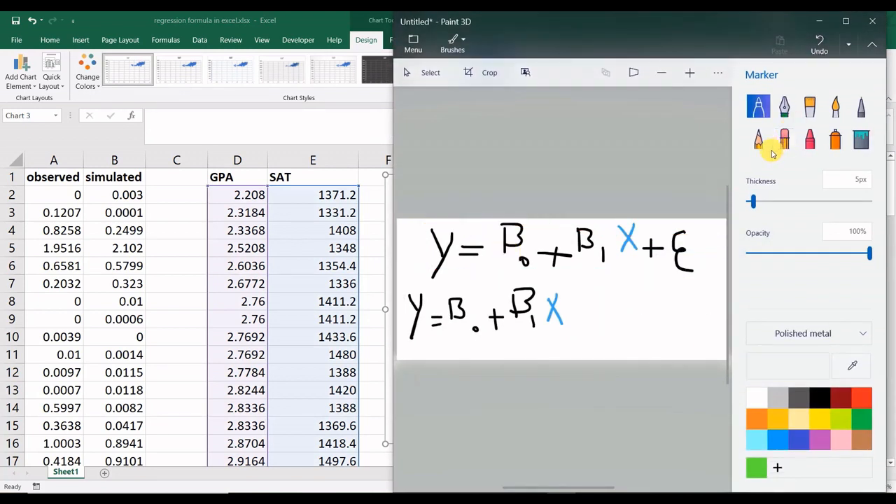
Undo the remaining handwritten strokes of both regression equations until the canvas is blank
{"action": "key", "text": "ctrl+z"}
{"action": "key", "text": "ctrl+z"}
{"action": "key", "text": "ctrl+z"}
{"action": "key", "text": "ctrl+z"}
{"action": "key", "text": "ctrl+z"}
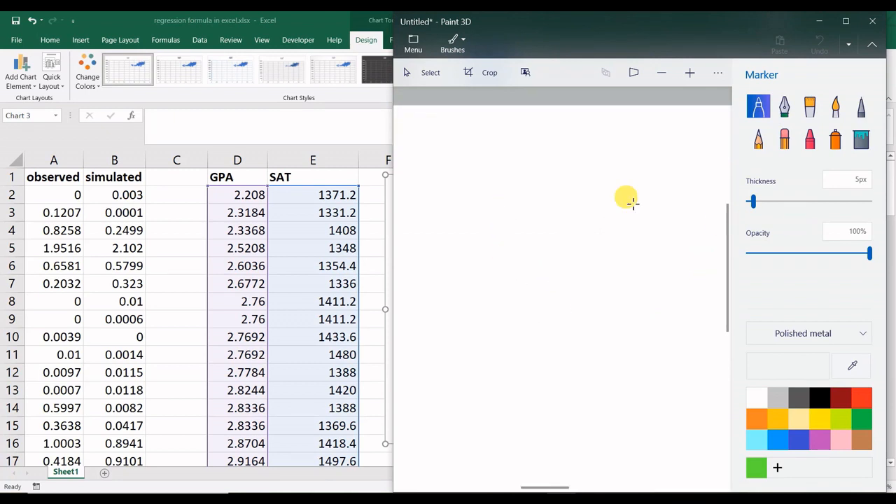
{"action": "left_click_drag", "start_coordinate": [429, 177], "coordinate": [423, 233]}
{"action": "left_click_drag", "start_coordinate": [424, 278], "coordinate": [418, 286]}
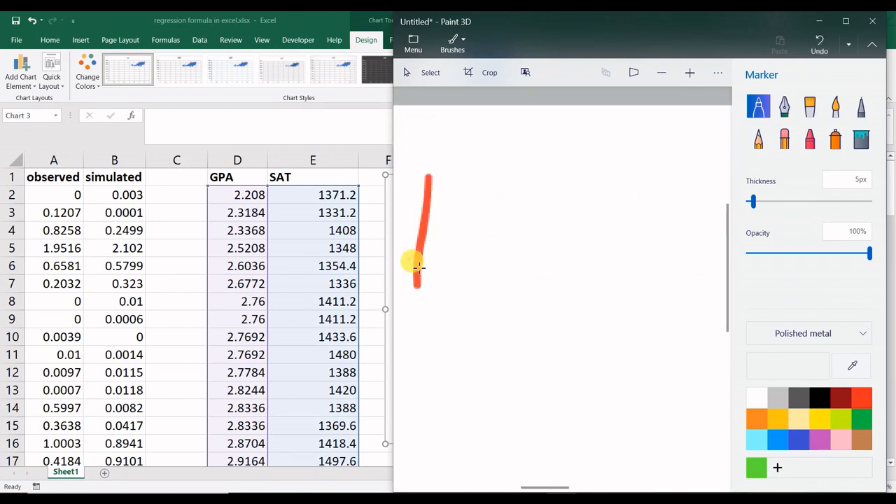
{"action": "key", "text": "ctrl+z"}
Sketch black vertical and horizontal axes with arrowheads, and scatter blue dots between them in an upward trend
{"action": "scroll", "coordinate": [501, 269], "scroll_direction": "down", "scroll_amount": 2}
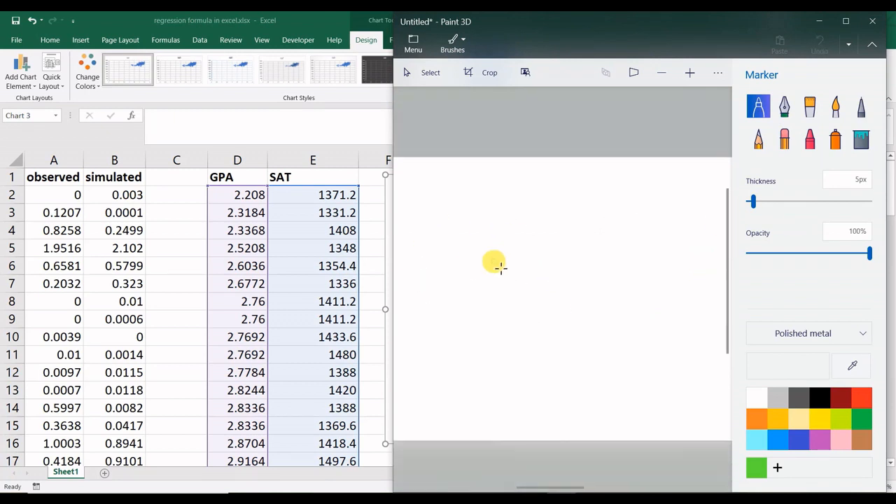
{"action": "left_click", "coordinate": [820, 397]}
{"action": "left_click_drag", "start_coordinate": [431, 197], "coordinate": [418, 317]}
{"action": "mouse_move", "coordinate": [429, 350]}
{"action": "left_mouse_down"}
{"action": "mouse_move", "coordinate": [430, 184]}
{"action": "mouse_move", "coordinate": [444, 211]}
{"action": "left_mouse_up"}
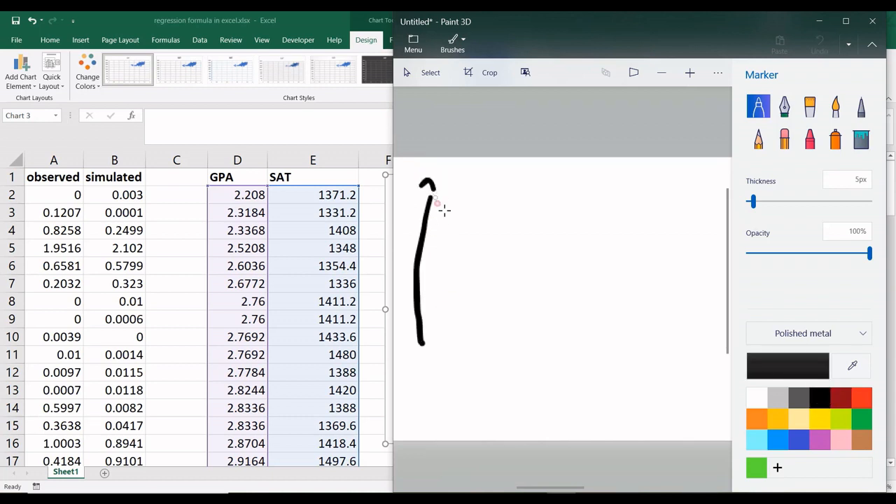
{"action": "mouse_move", "coordinate": [426, 343]}
{"action": "left_mouse_down"}
{"action": "mouse_move", "coordinate": [688, 364]}
{"action": "mouse_move", "coordinate": [683, 374]}
{"action": "left_mouse_up"}
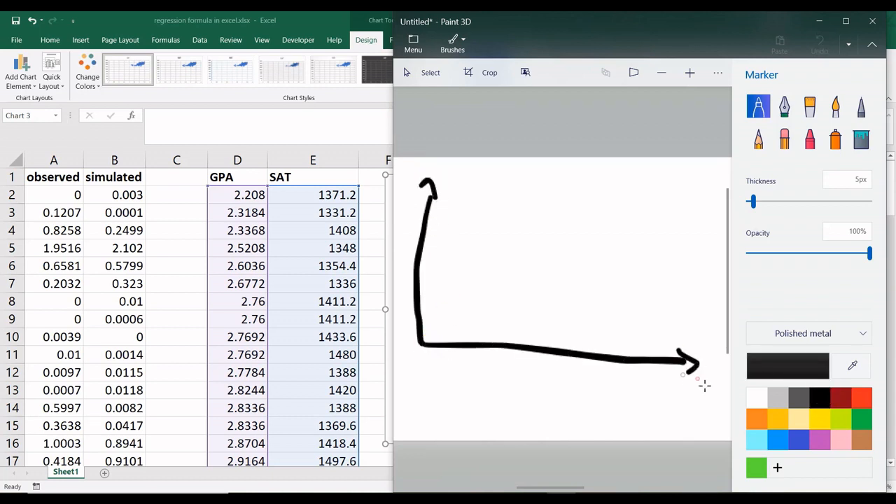
{"action": "left_click", "coordinate": [799, 440]}
{"action": "left_click", "coordinate": [470, 305]}
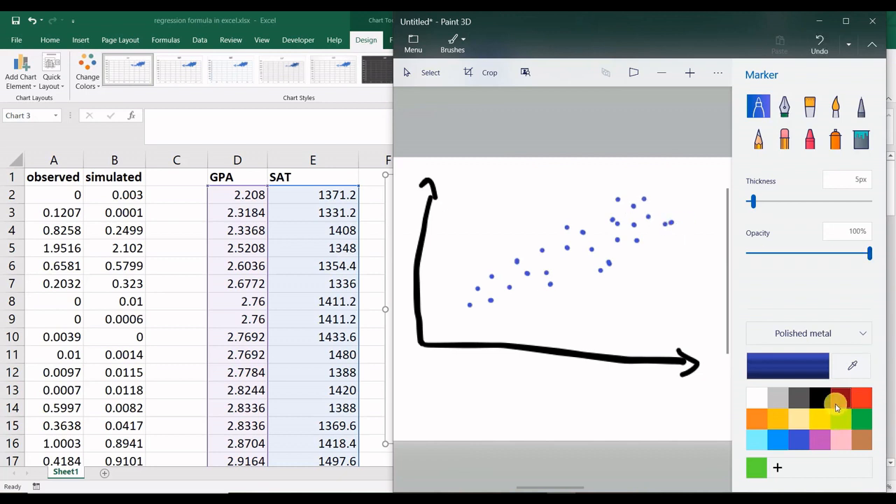
Mark the intercept height near the origin with a red bracket beside the vertical axis and label it B0
{"action": "left_click", "coordinate": [861, 399]}
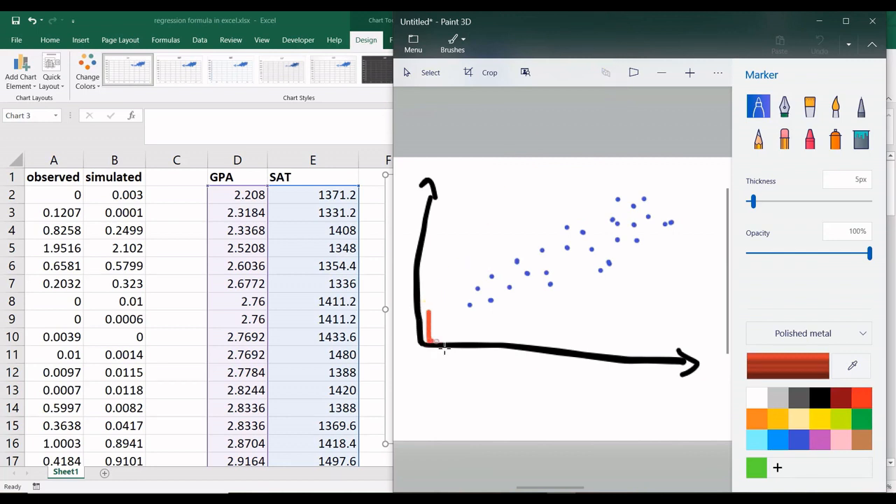
{"action": "left_click_drag", "start_coordinate": [444, 346], "coordinate": [432, 321]}
{"action": "left_click", "coordinate": [398, 327]}
{"action": "mouse_move", "coordinate": [420, 340]}
{"action": "left_mouse_down"}
{"action": "mouse_move", "coordinate": [401, 343]}
{"action": "mouse_move", "coordinate": [422, 364]}
{"action": "left_mouse_up"}
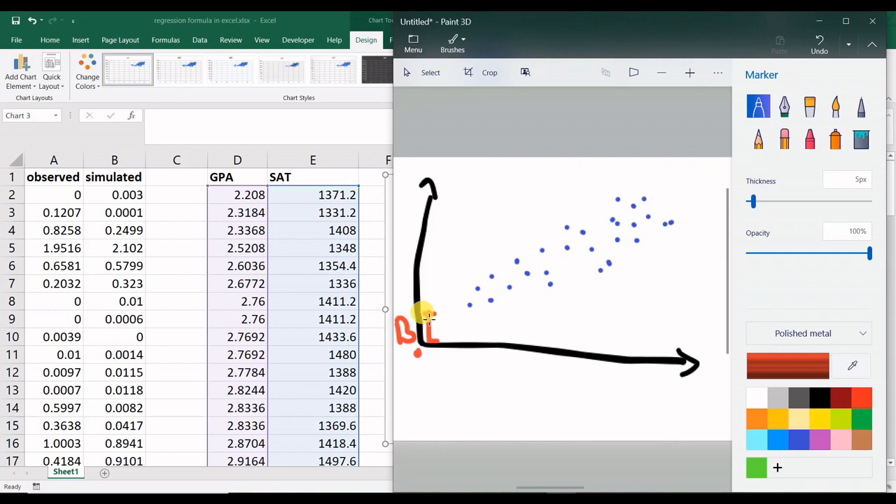
Draw a red horizontal line across the graph at the intercept height and put a red percent-like mark crossed out beneath it
{"action": "left_click_drag", "start_coordinate": [513, 321], "coordinate": [609, 320]}
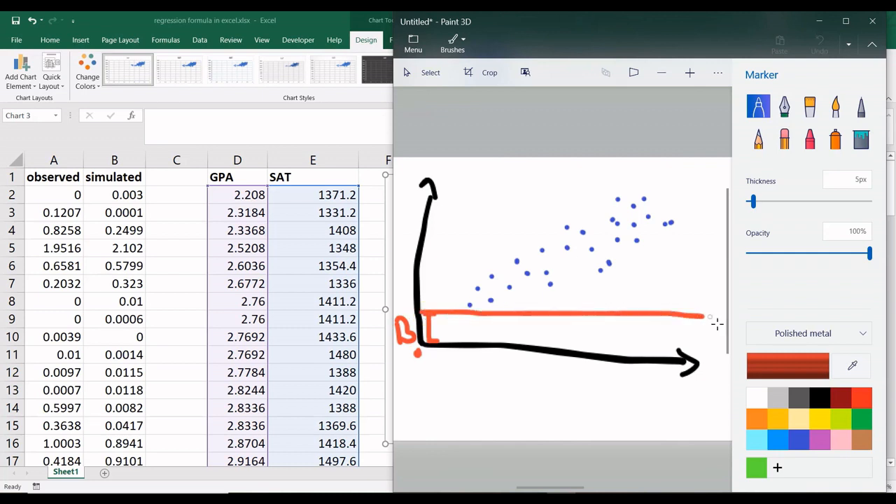
{"action": "left_click_drag", "start_coordinate": [718, 324], "coordinate": [718, 323]}
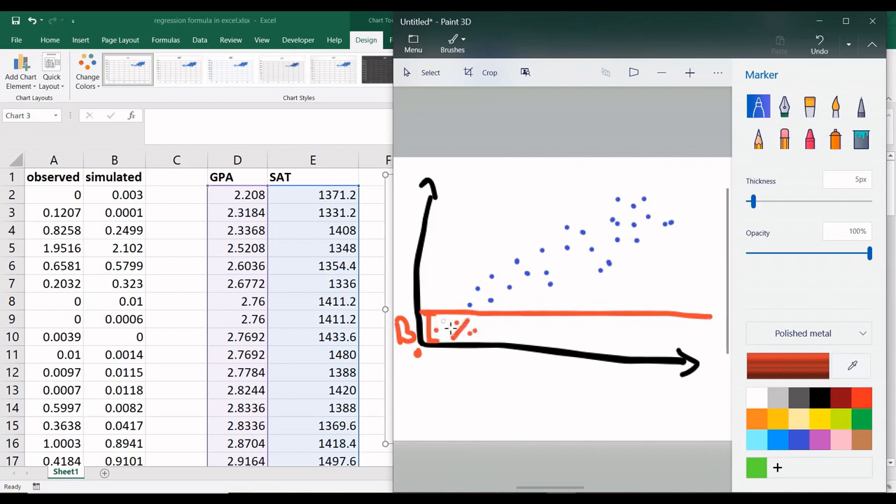
{"action": "left_click_drag", "start_coordinate": [453, 327], "coordinate": [517, 355]}
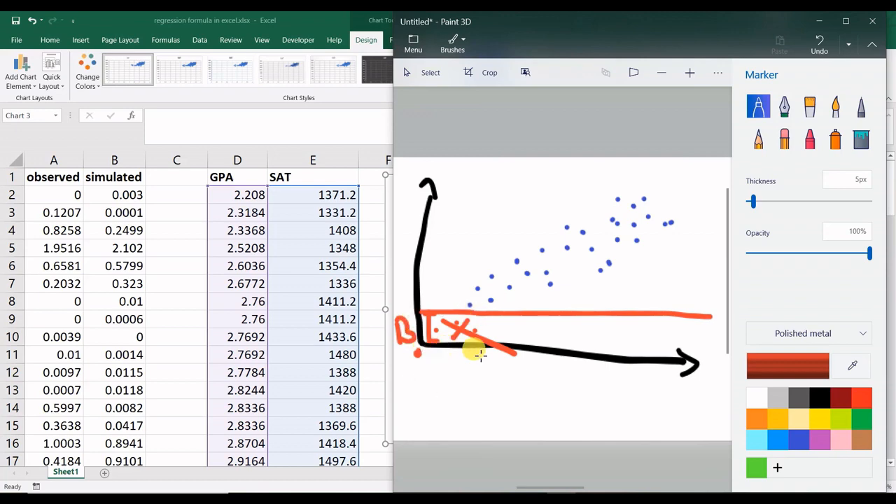
Check the SAT vs. GPA chart in Excel and return to the Paint 3D sketch
{"action": "left_click", "coordinate": [822, 21]}
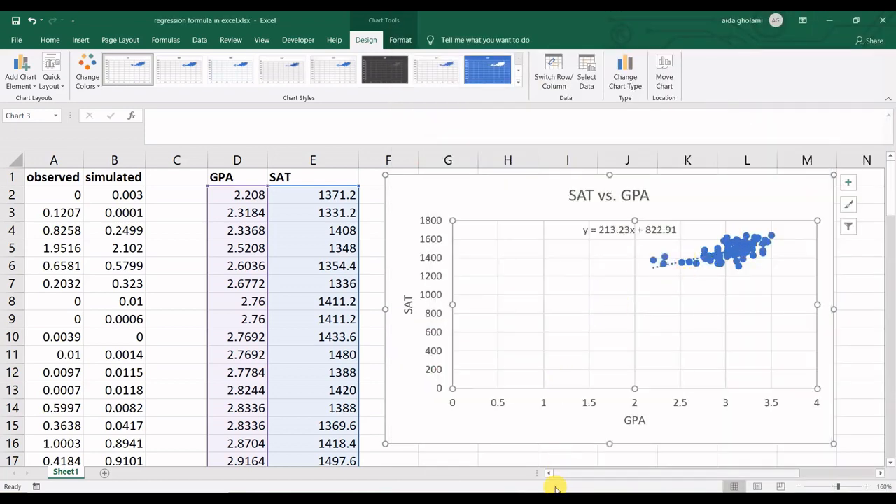
{"action": "mouse_move", "coordinate": [550, 498]}
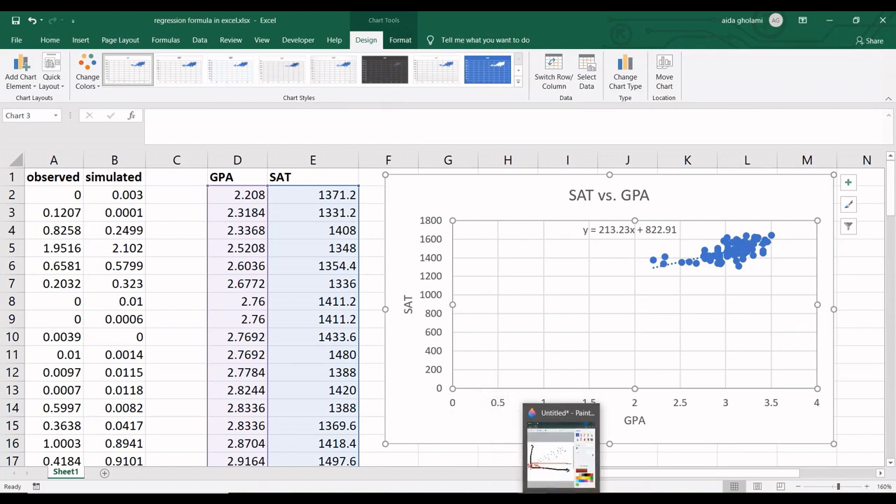
{"action": "left_click", "coordinate": [561, 448]}
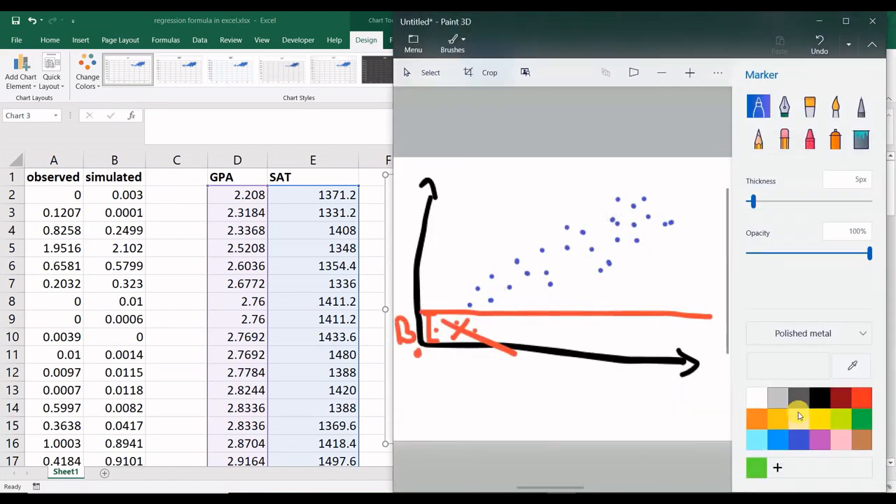
Draw a purple trend line rising through the blue dots from the red horizontal line to the canvas edge
{"action": "left_click", "coordinate": [820, 439]}
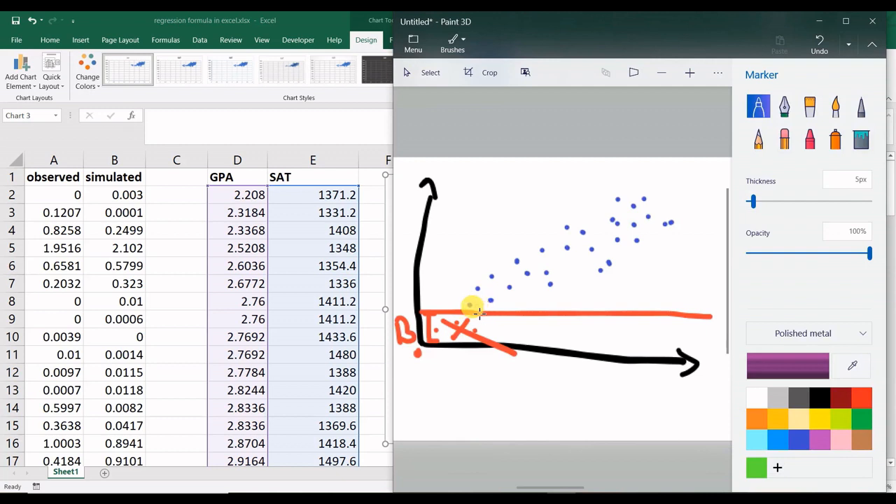
{"action": "left_click_drag", "start_coordinate": [465, 308], "coordinate": [477, 304]}
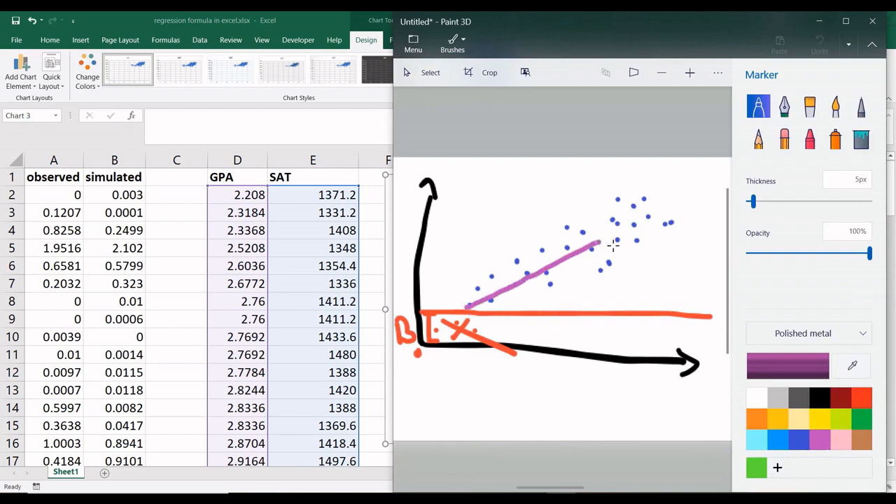
{"action": "left_click_drag", "start_coordinate": [725, 189], "coordinate": [723, 181]}
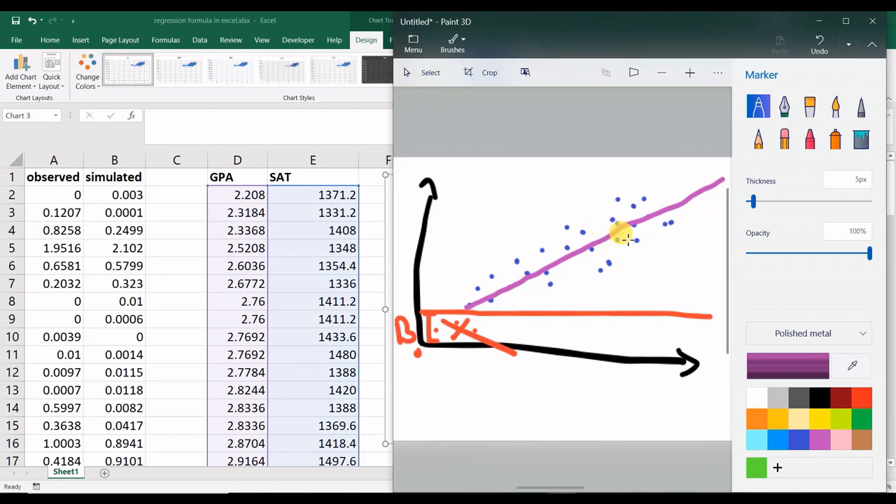
Move the Paint 3D window off the chart, return to Excel and examine the SAT vs. GPA points and trendline equation
{"action": "mouse_move", "coordinate": [645, 22]}
{"action": "left_mouse_down"}
{"action": "mouse_move", "coordinate": [662, 66]}
{"action": "mouse_move", "coordinate": [635, 357]}
{"action": "mouse_move", "coordinate": [623, 327]}
{"action": "left_mouse_up"}
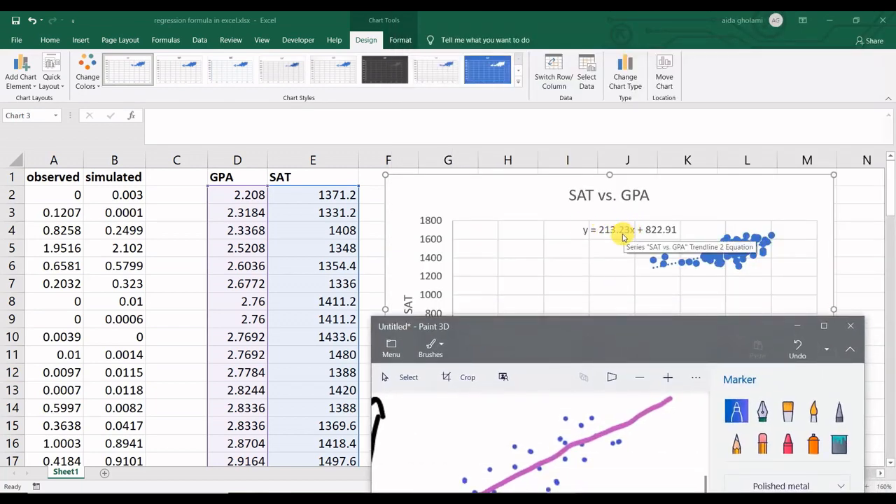
{"action": "mouse_move", "coordinate": [621, 324]}
{"action": "left_mouse_down"}
{"action": "mouse_move", "coordinate": [635, 155]}
{"action": "mouse_move", "coordinate": [608, 271]}
{"action": "mouse_move", "coordinate": [606, 260]}
{"action": "left_mouse_up"}
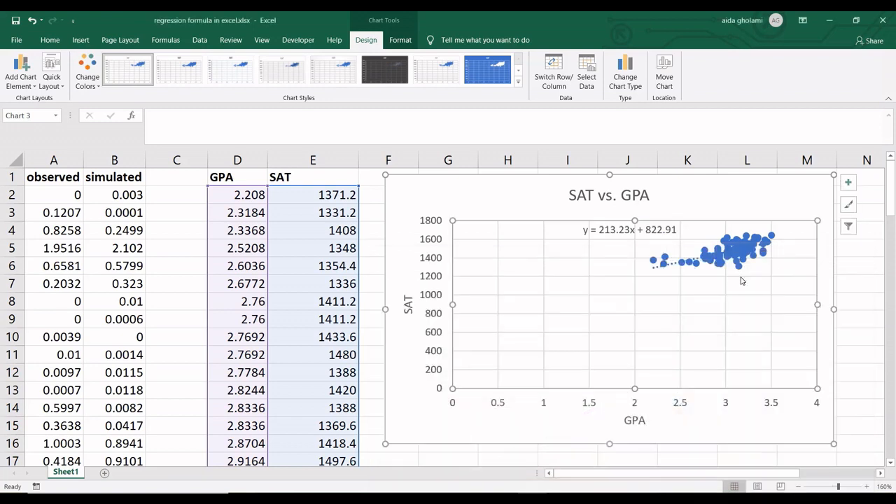
{"action": "left_click", "coordinate": [802, 260]}
{"action": "mouse_move", "coordinate": [726, 263]}
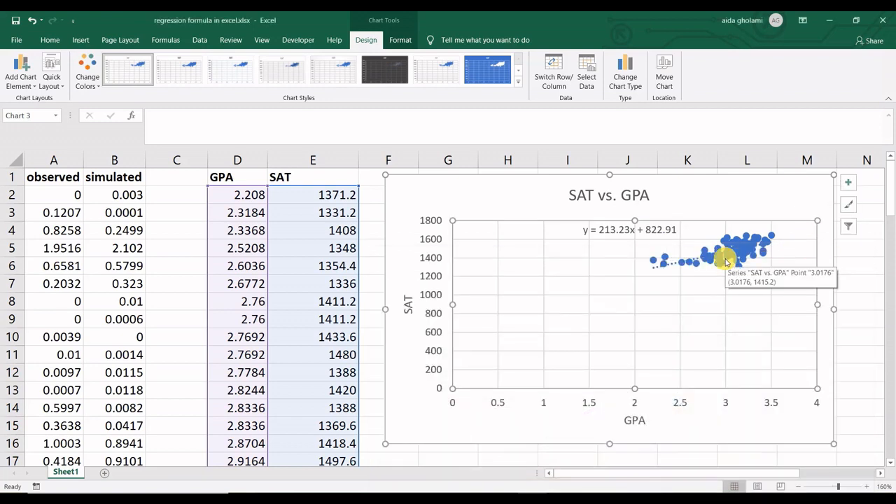
{"action": "scroll", "coordinate": [726, 262], "scroll_direction": "down", "scroll_amount": 2}
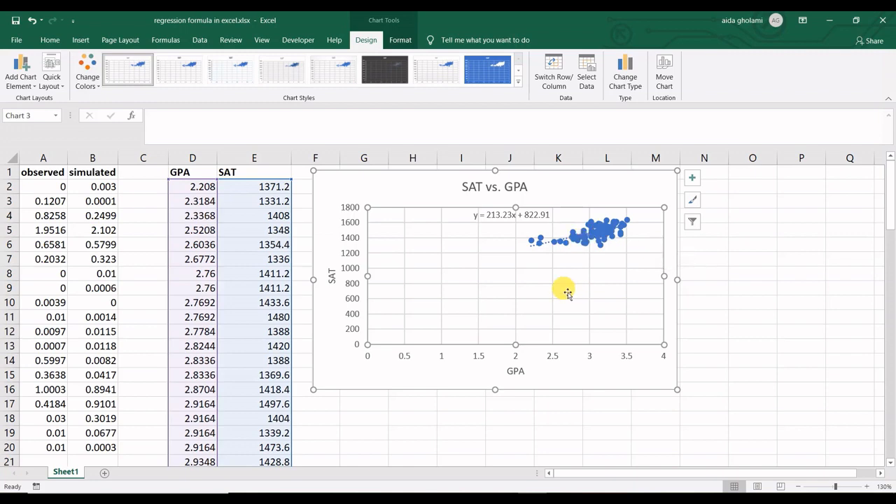
{"action": "scroll", "coordinate": [716, 285], "scroll_direction": "down", "scroll_amount": 1}
{"action": "scroll", "coordinate": [714, 290], "scroll_direction": "up", "scroll_amount": 1}
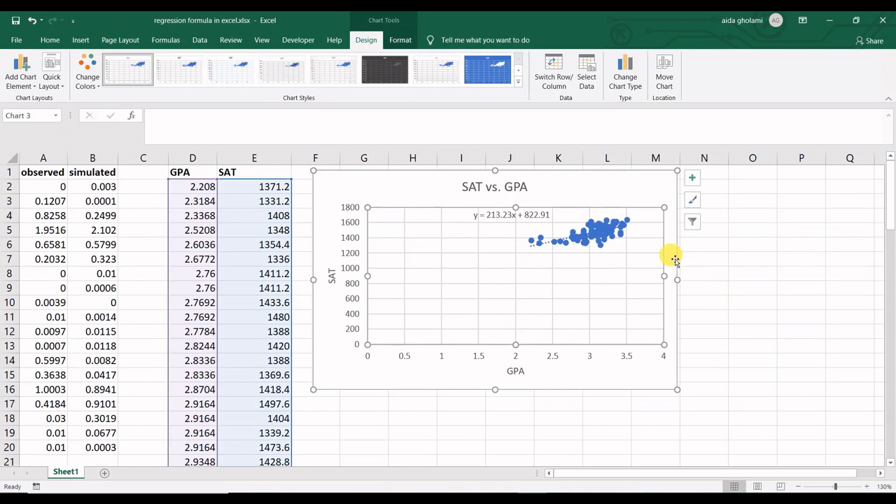
Locate the Data Analysis command among Excel's data commands
{"action": "left_click", "coordinate": [49, 40]}
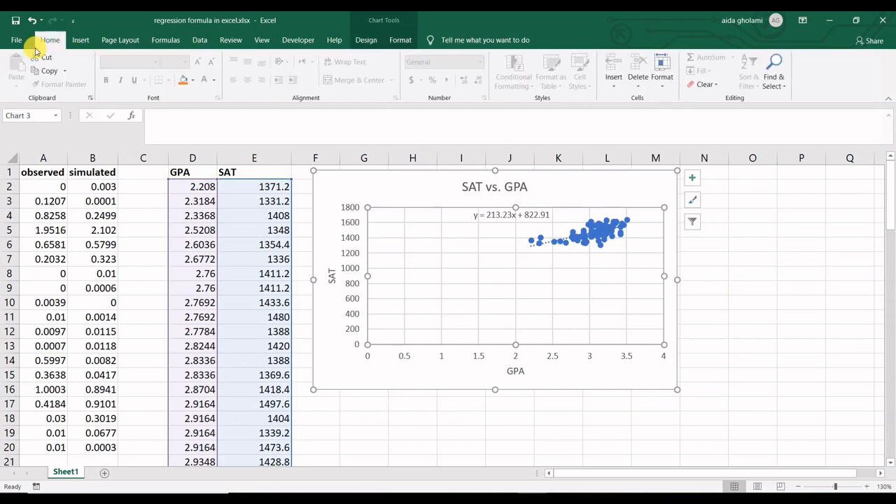
{"action": "left_click", "coordinate": [198, 40]}
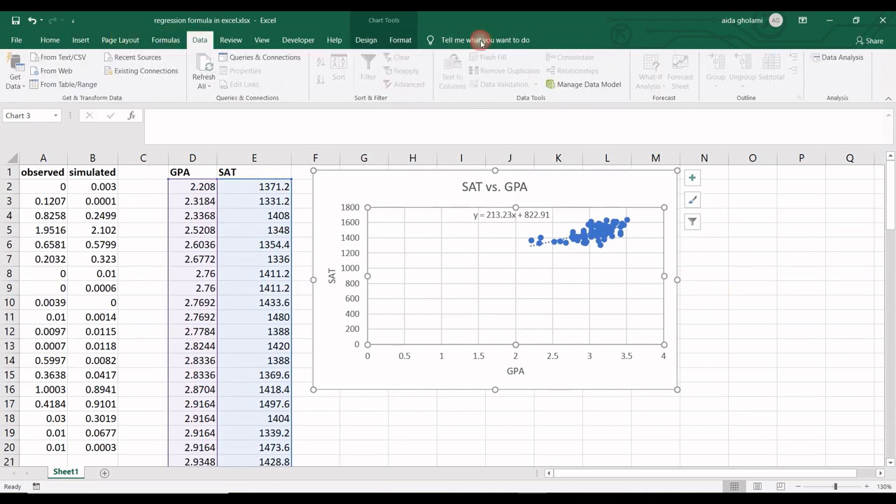
{"action": "left_click", "coordinate": [852, 59]}
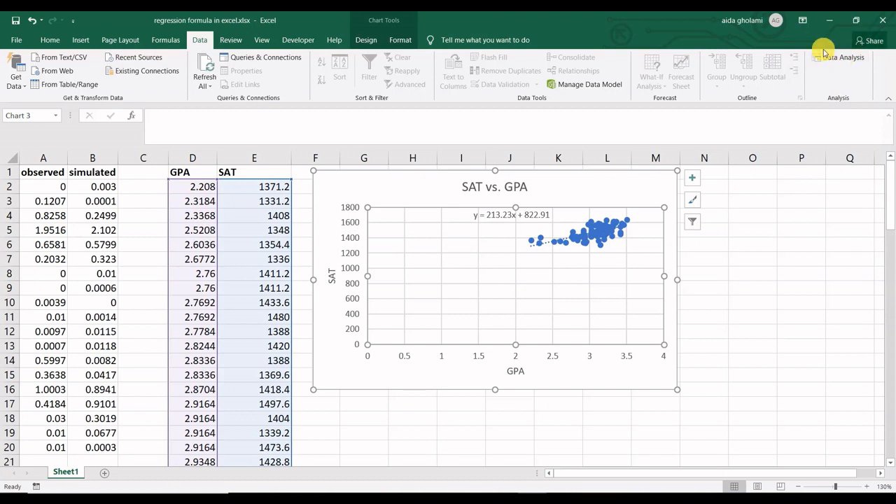
Make sure the Analysis ToolPak is enabled among the available Excel Add-ins, and confirm the add-in selection
{"action": "left_click", "coordinate": [18, 41]}
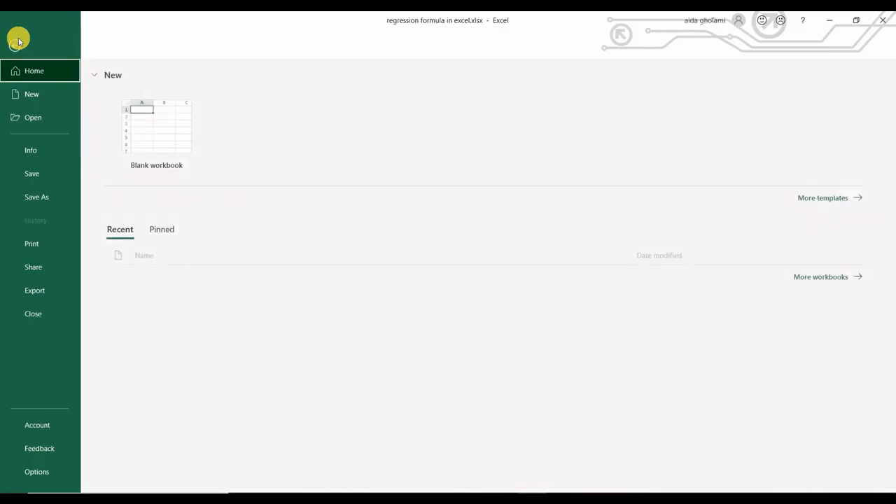
{"action": "left_click", "coordinate": [31, 470]}
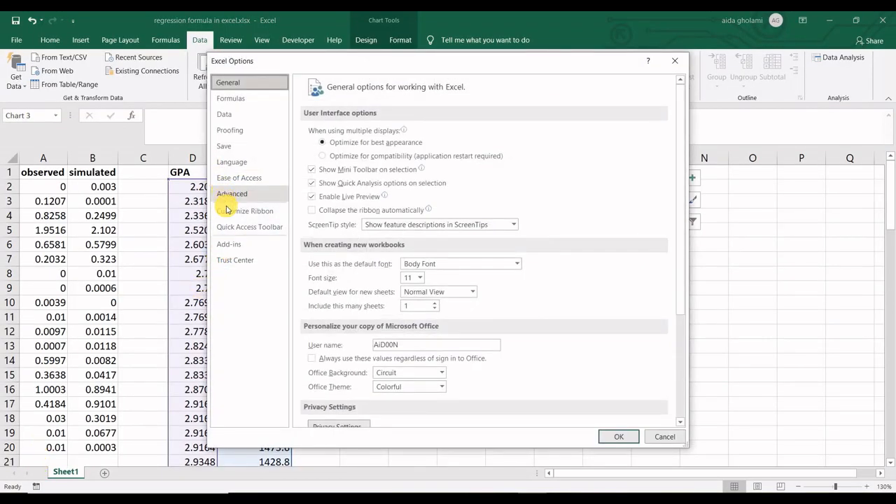
{"action": "left_click", "coordinate": [233, 245]}
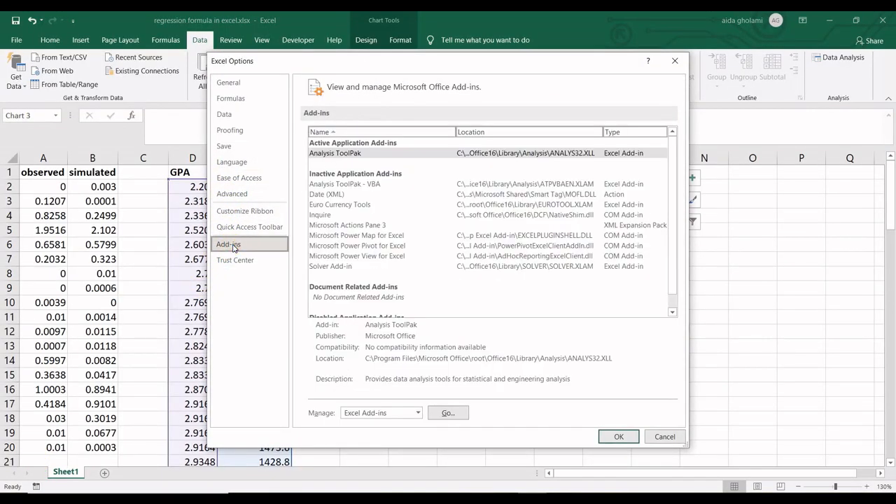
{"action": "left_click", "coordinate": [343, 155]}
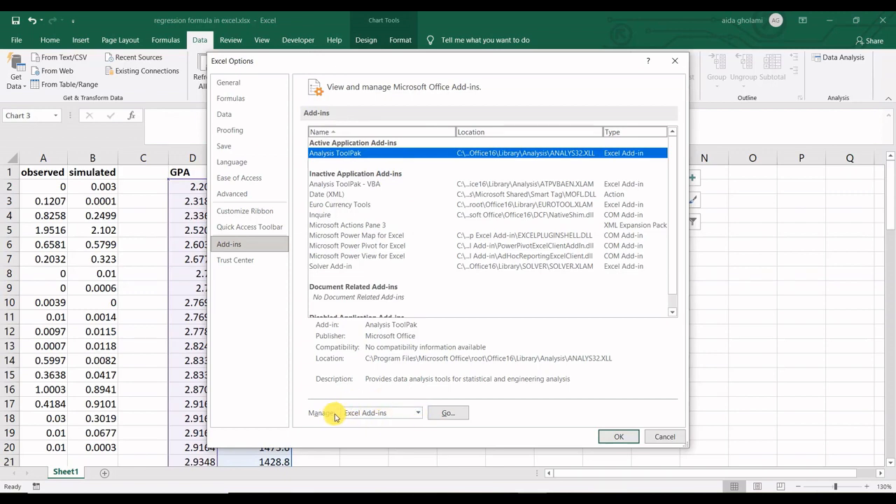
{"action": "left_click", "coordinate": [441, 414]}
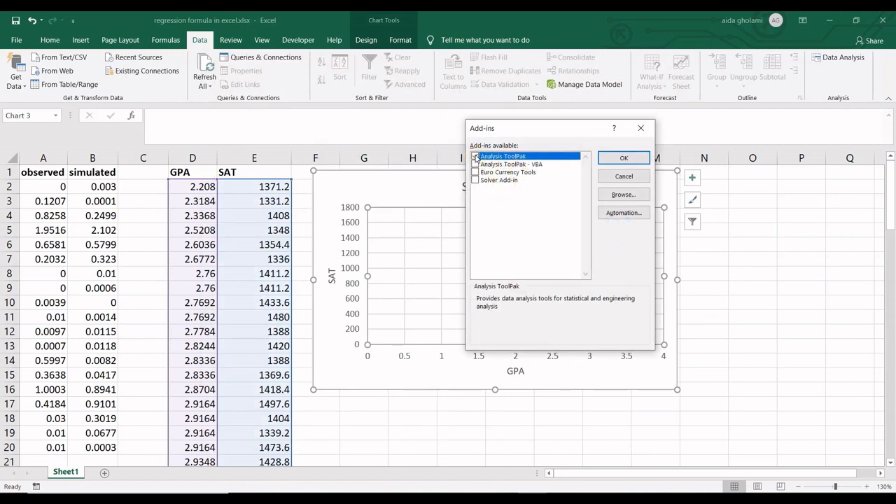
{"action": "left_click", "coordinate": [624, 157]}
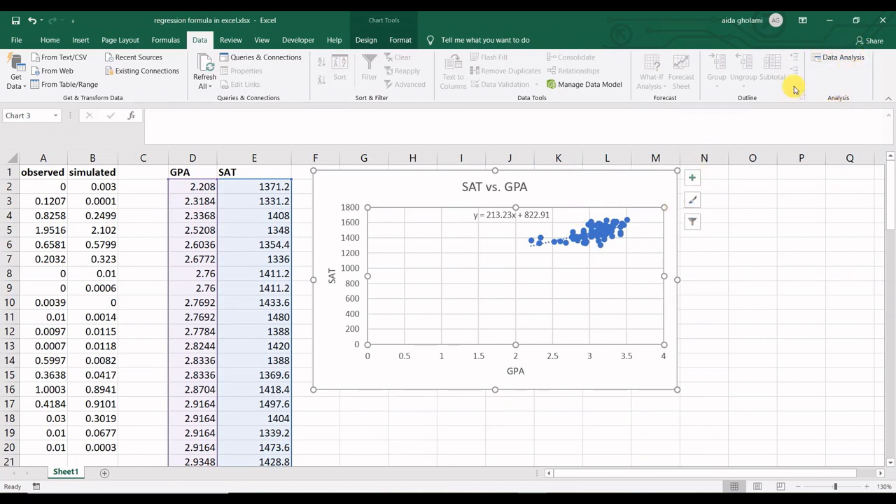
Start the Regression tool from the Data Analysis tools, moving the tool list aside
{"action": "left_click", "coordinate": [835, 58]}
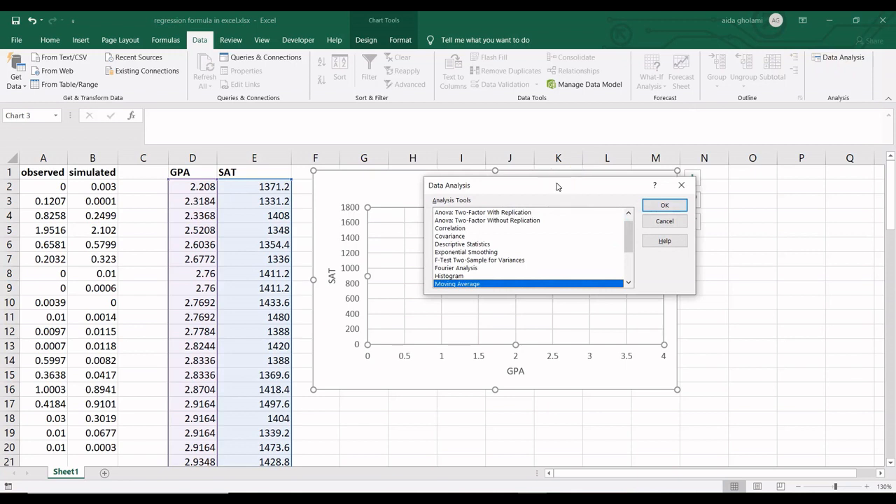
{"action": "left_click_drag", "start_coordinate": [558, 187], "coordinate": [532, 167]}
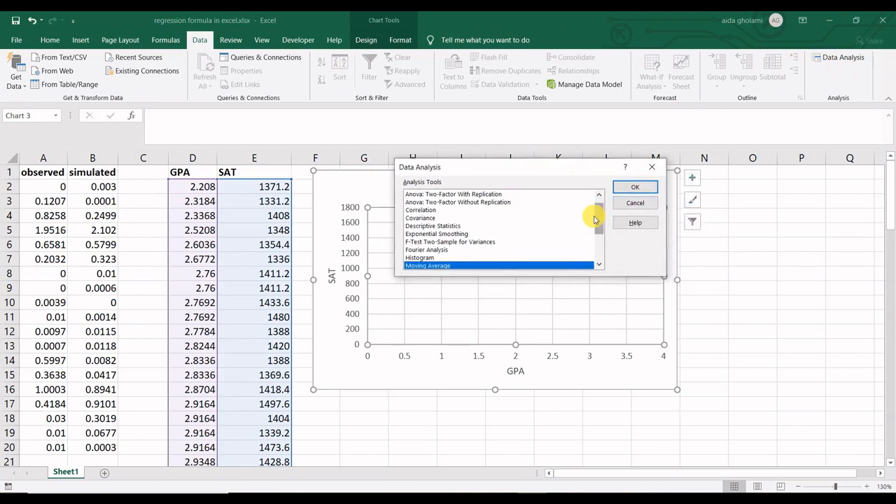
{"action": "left_click_drag", "start_coordinate": [599, 220], "coordinate": [601, 244]}
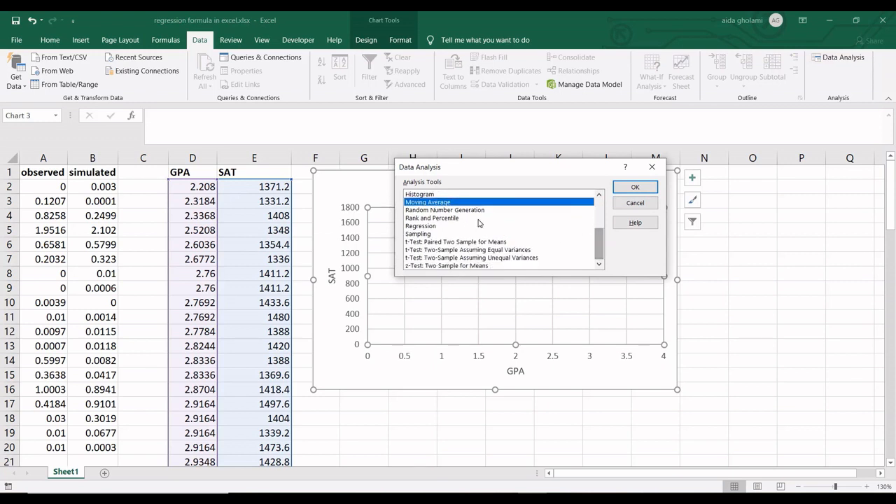
{"action": "left_click", "coordinate": [427, 229]}
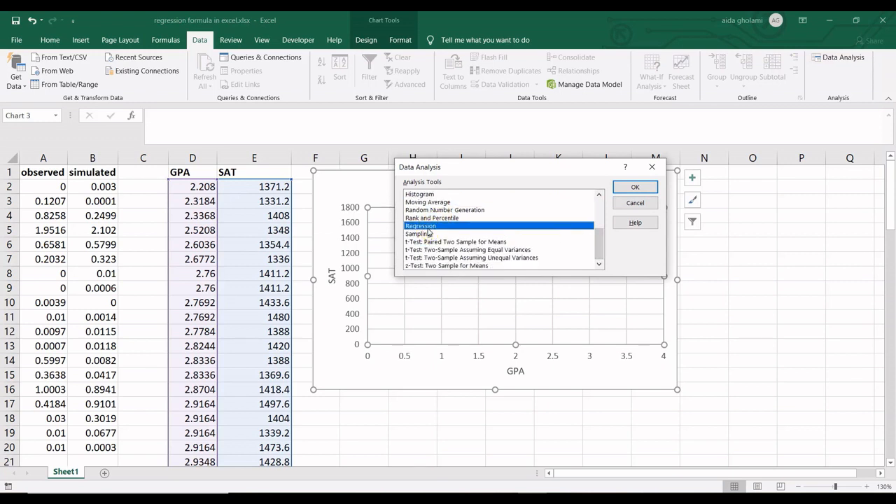
{"action": "left_click", "coordinate": [635, 187]}
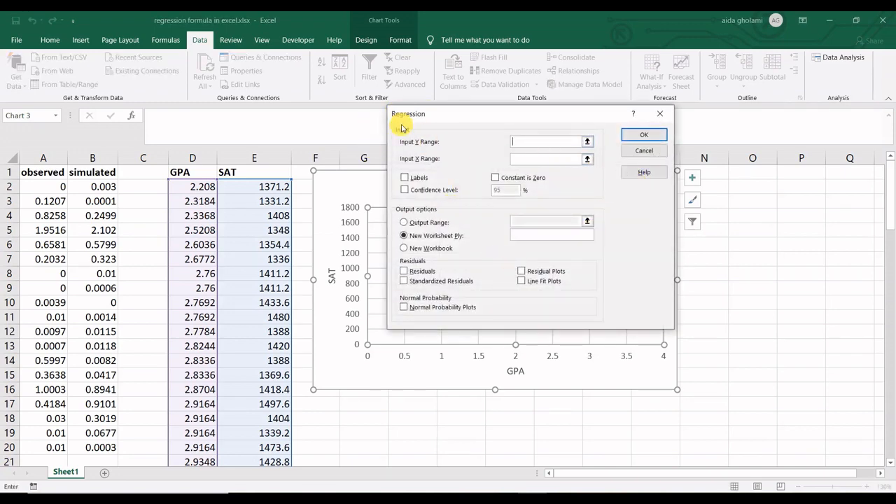
Set the regression's Y range to the SAT values E2:E85 and its X range to the GPA values D2:D85
{"action": "left_click", "coordinate": [587, 142]}
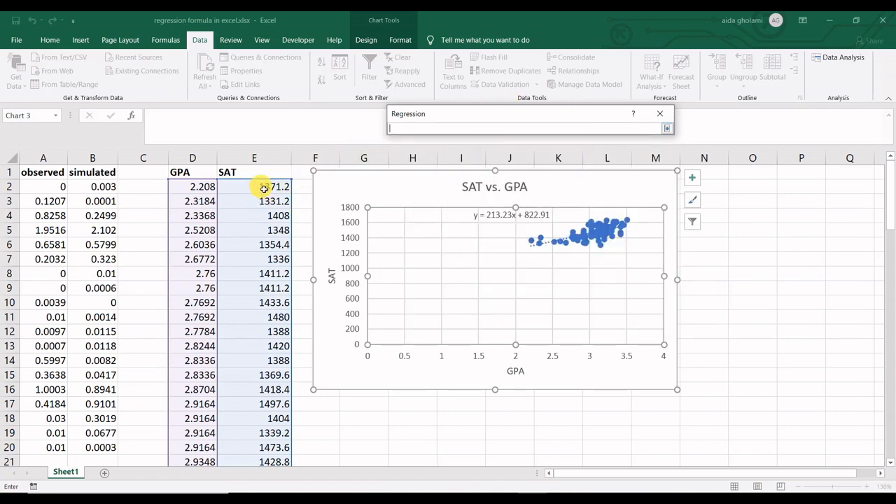
{"action": "left_click_drag", "start_coordinate": [265, 188], "coordinate": [269, 433]}
{"action": "left_click_drag", "start_coordinate": [893, 416], "coordinate": [890, 171]}
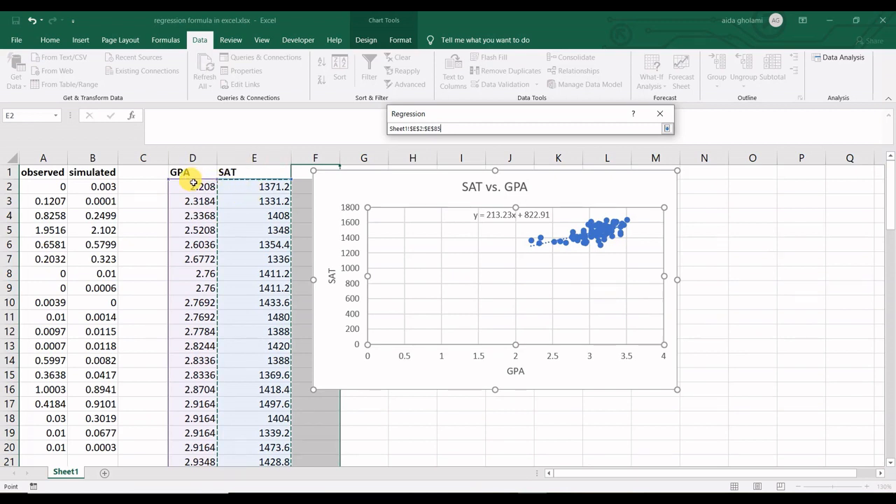
{"action": "left_click", "coordinate": [667, 128]}
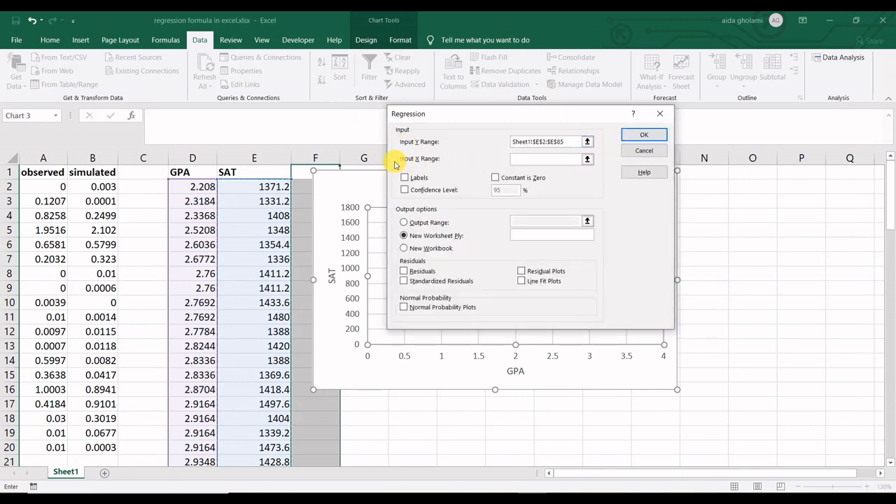
{"action": "left_click", "coordinate": [586, 160]}
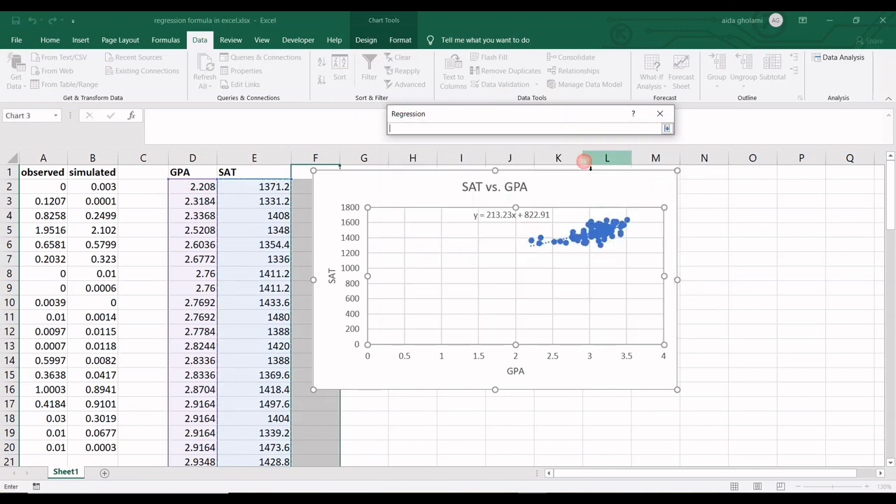
{"action": "left_click_drag", "start_coordinate": [203, 183], "coordinate": [200, 433]}
{"action": "left_click", "coordinate": [666, 132]}
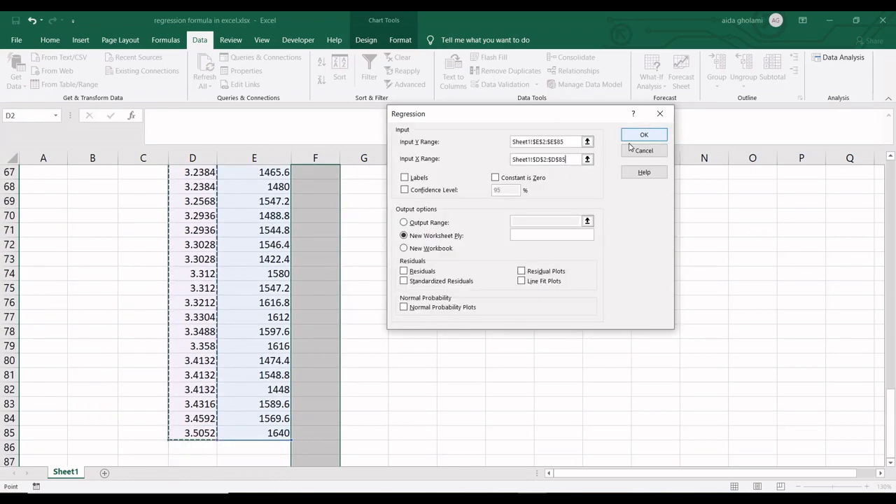
Redefine the regression's Y range as E1:E85 so that it includes the SAT header
{"action": "scroll", "coordinate": [300, 240], "scroll_direction": "up", "scroll_amount": 6}
{"action": "scroll", "coordinate": [350, 277], "scroll_direction": "up", "scroll_amount": 8}
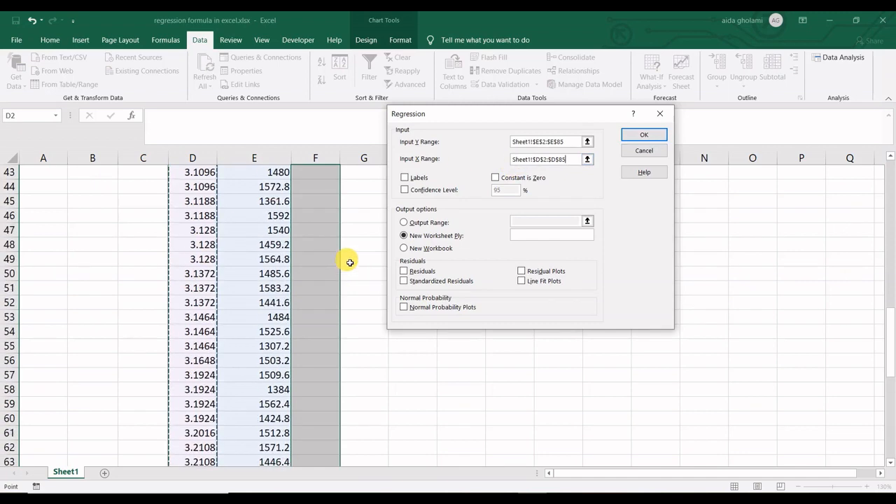
{"action": "left_click", "coordinate": [590, 143]}
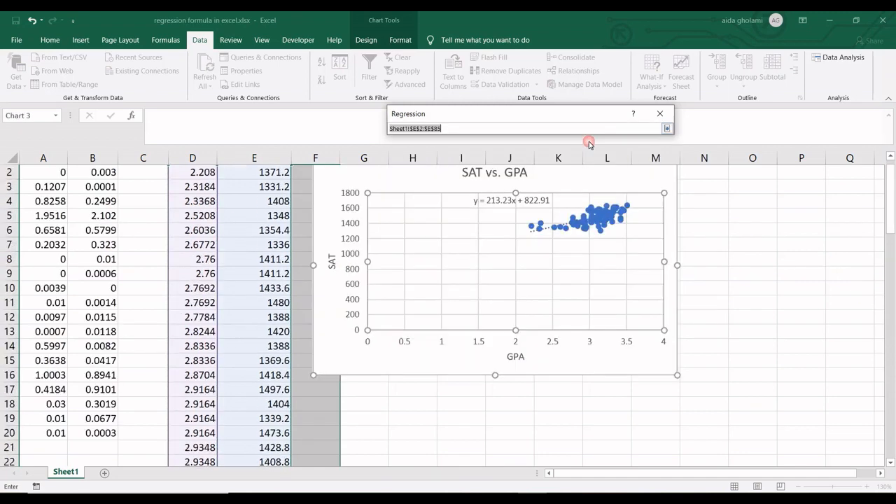
{"action": "scroll", "coordinate": [299, 202], "scroll_direction": "up", "scroll_amount": 1}
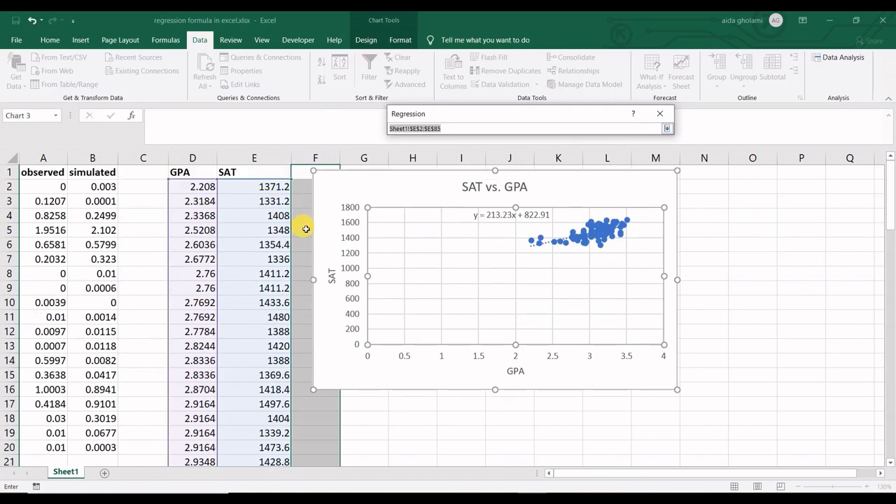
{"action": "left_click_drag", "start_coordinate": [264, 176], "coordinate": [277, 438]}
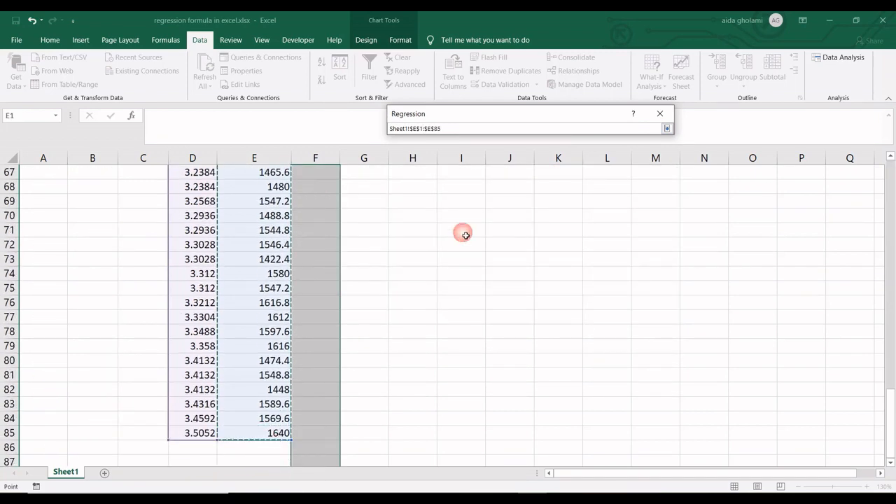
{"action": "left_click", "coordinate": [667, 128]}
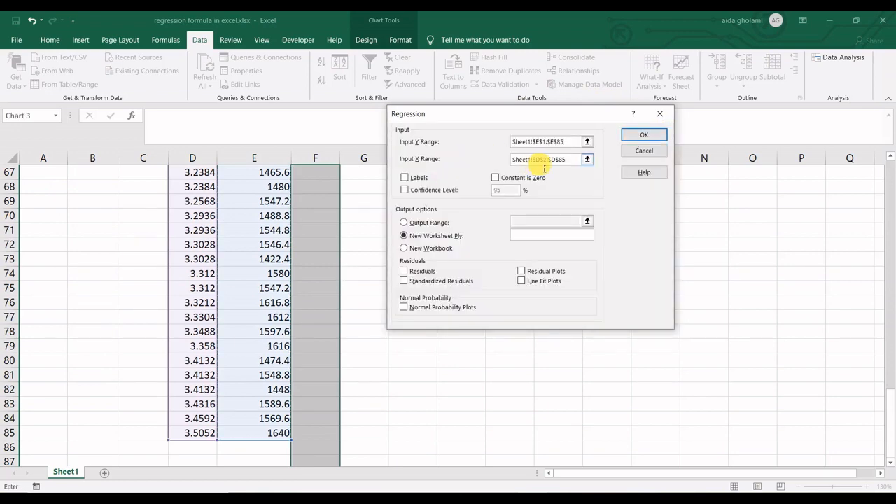
Redefine the X range as D1:D85 with the GPA header and mark the input ranges as having labels
{"action": "left_click", "coordinate": [588, 159]}
{"action": "scroll", "coordinate": [192, 243], "scroll_direction": "up", "scroll_amount": 1}
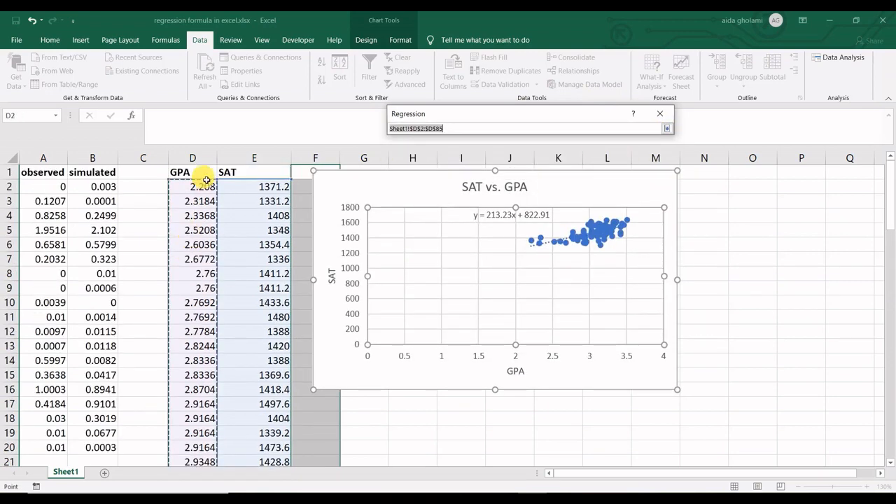
{"action": "left_click_drag", "start_coordinate": [195, 172], "coordinate": [198, 438]}
{"action": "left_click", "coordinate": [668, 131]}
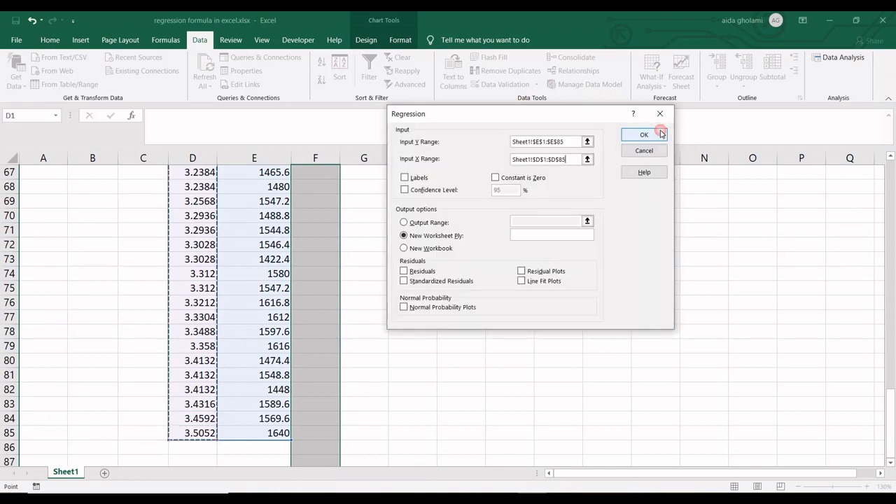
{"action": "left_click", "coordinate": [405, 178]}
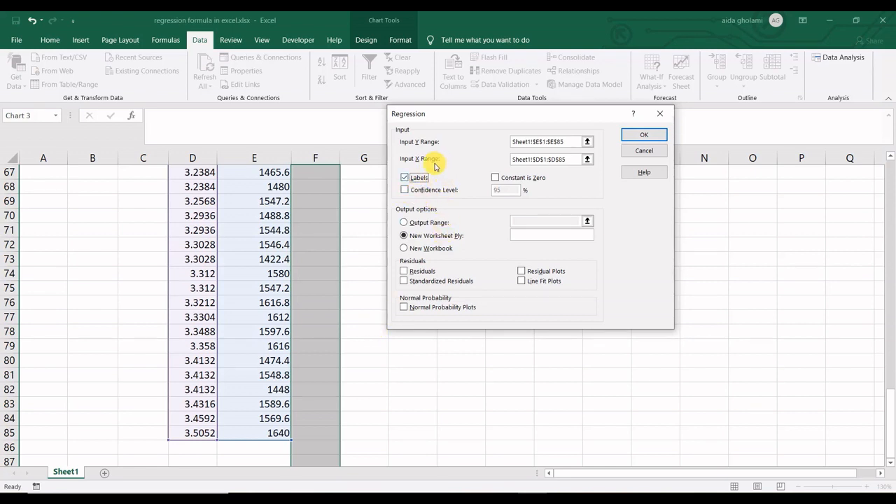
Set the regression's output range to cell G21 on Sheet1 and run the analysis
{"action": "left_click", "coordinate": [416, 226]}
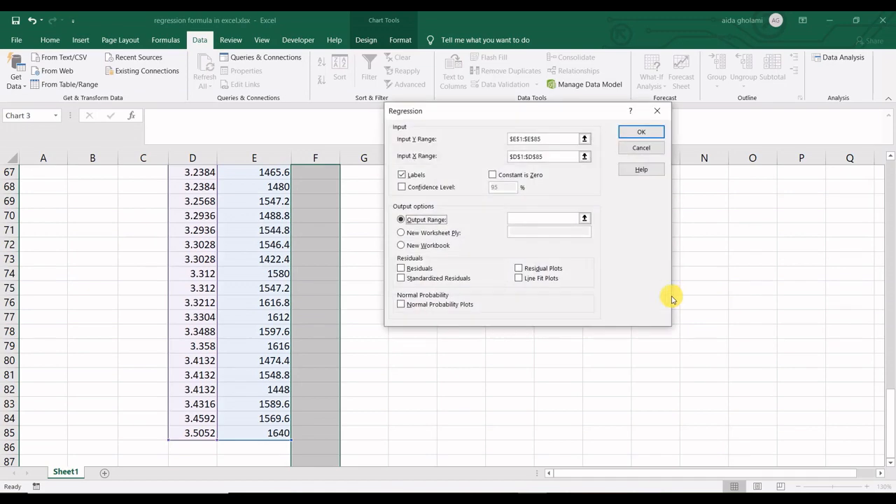
{"action": "left_click", "coordinate": [584, 218]}
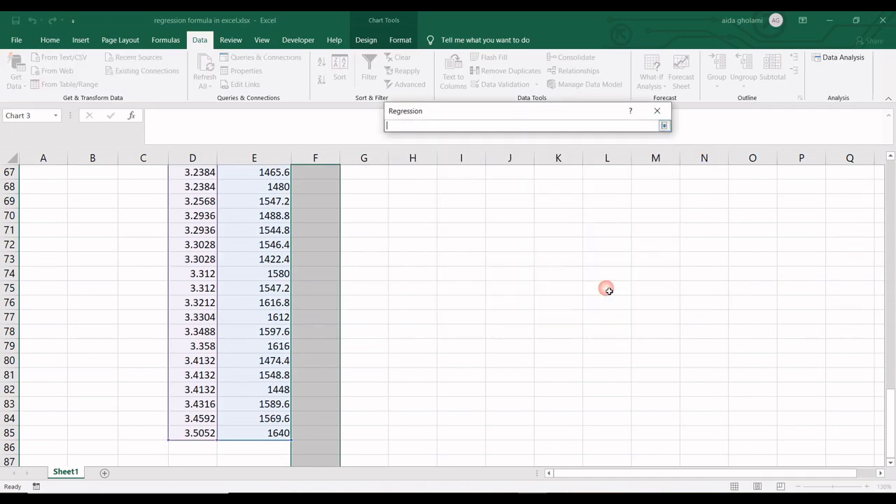
{"action": "scroll", "coordinate": [711, 290], "scroll_direction": "up", "scroll_amount": 1}
{"action": "left_click_drag", "start_coordinate": [888, 420], "coordinate": [884, 228]}
{"action": "left_click", "coordinate": [379, 315]}
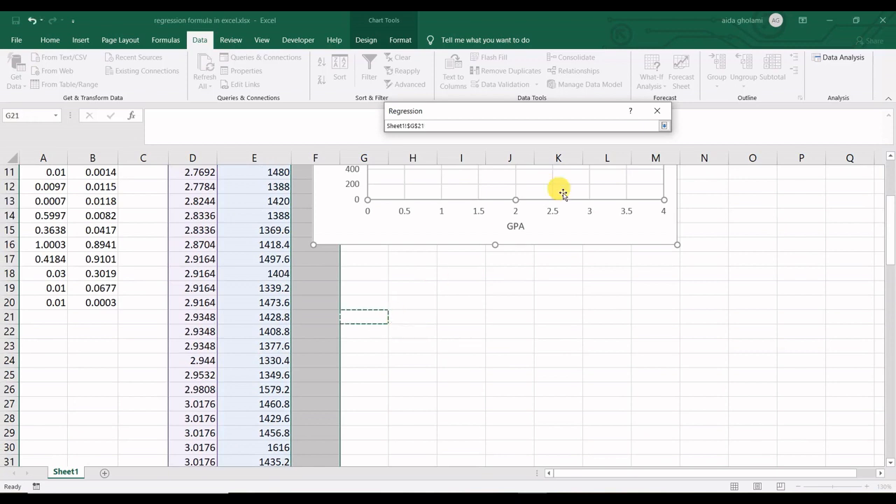
{"action": "left_click", "coordinate": [664, 126]}
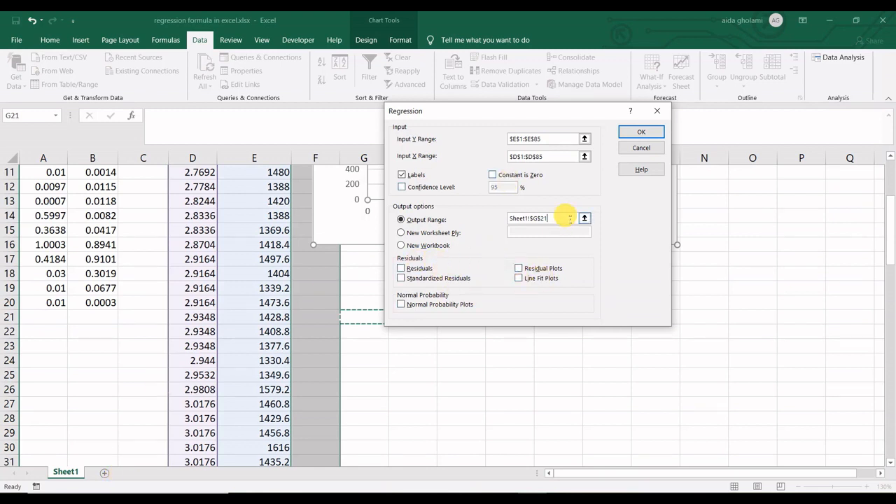
{"action": "left_click", "coordinate": [639, 133]}
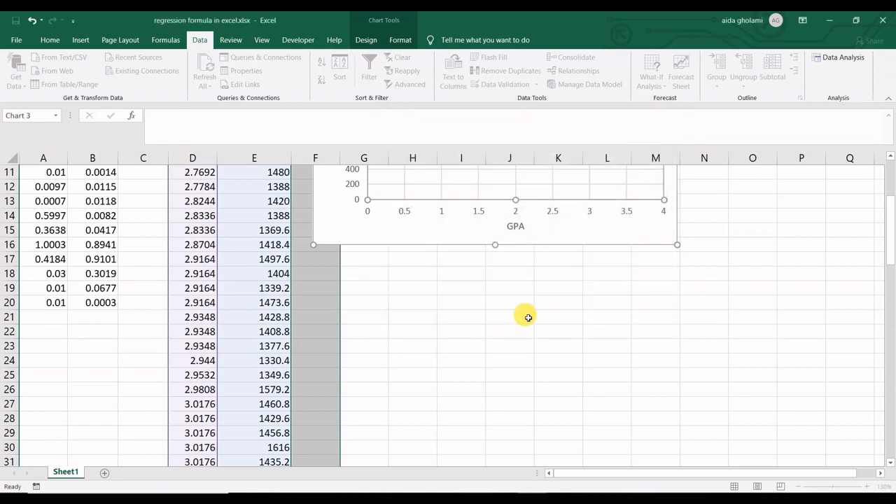
Fit the widths of columns G and H to the labels and values of the regression summary output
{"action": "scroll", "coordinate": [512, 349], "scroll_direction": "down", "scroll_amount": 3}
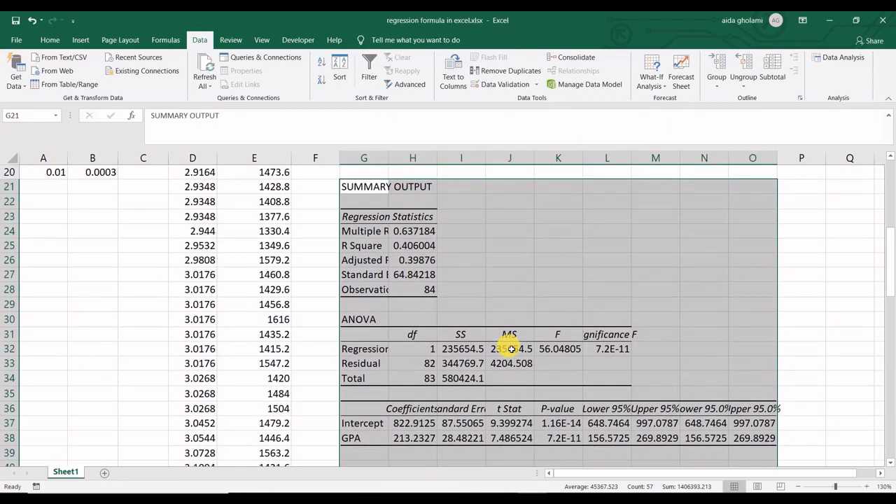
{"action": "scroll", "coordinate": [512, 349], "scroll_direction": "up", "scroll_amount": 6}
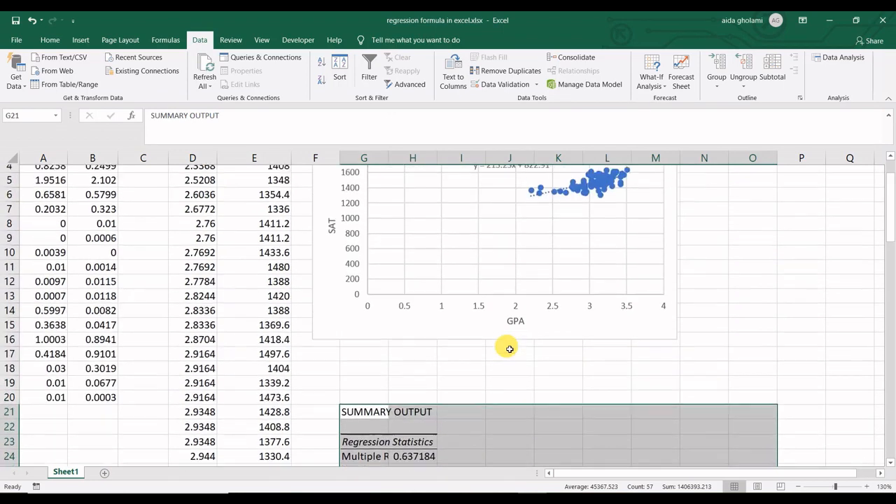
{"action": "scroll", "coordinate": [509, 349], "scroll_direction": "down", "scroll_amount": 6}
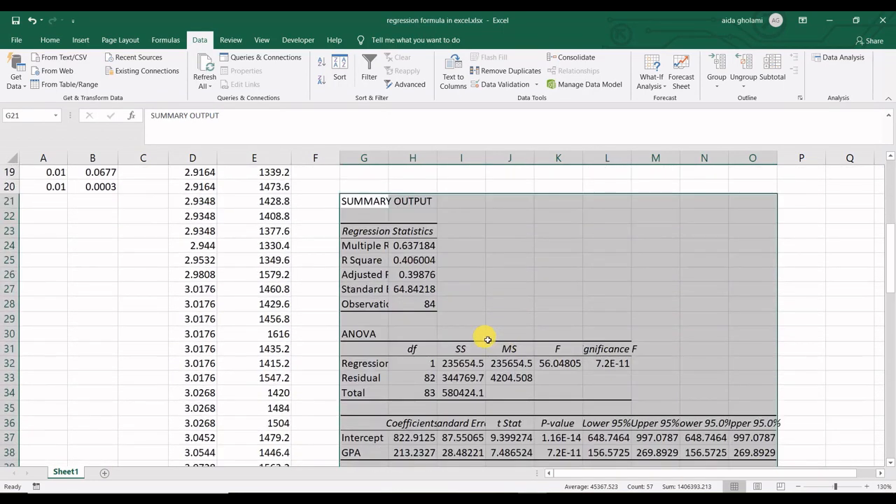
{"action": "scroll", "coordinate": [366, 211], "scroll_direction": "down", "scroll_amount": 1}
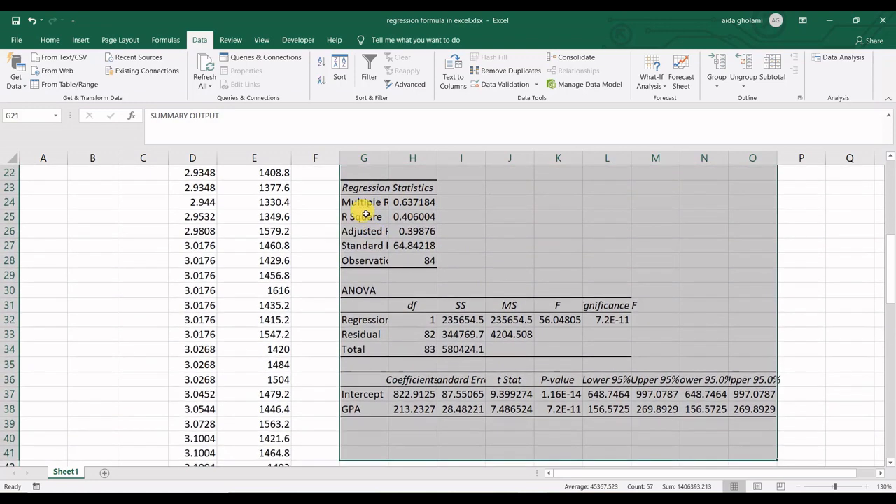
{"action": "left_click", "coordinate": [363, 202]}
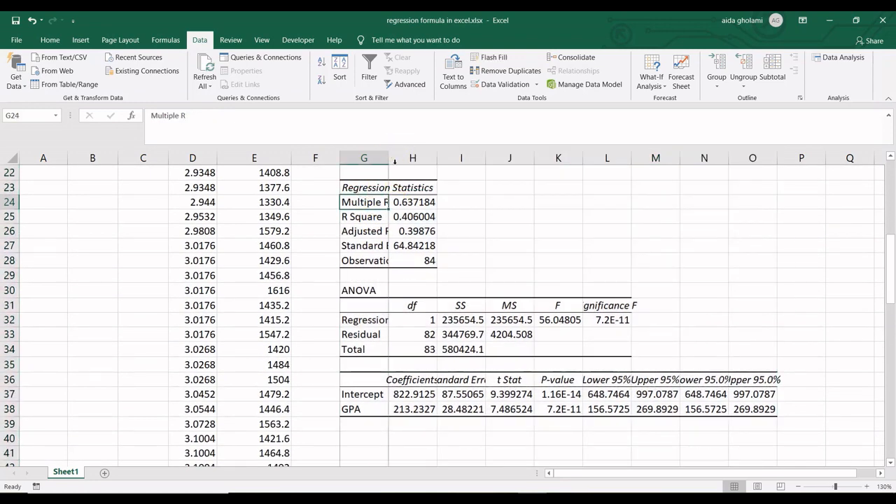
{"action": "double_click", "coordinate": [389, 159]}
{"action": "double_click", "coordinate": [485, 158]}
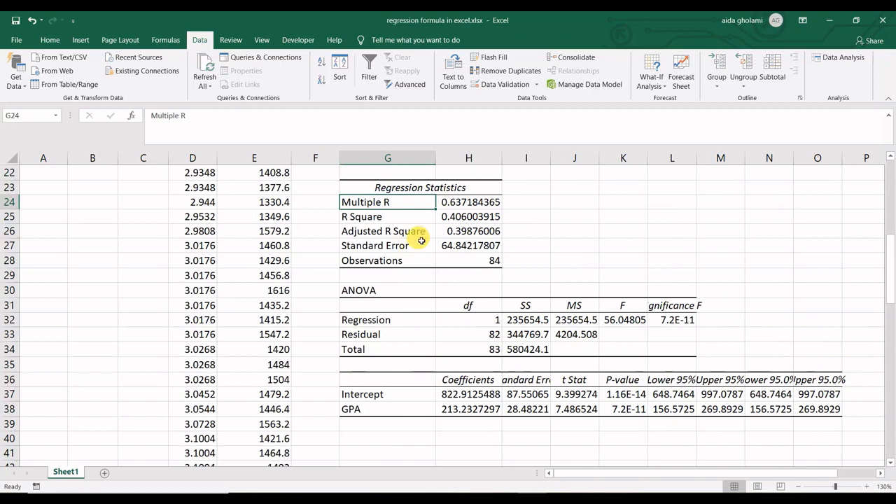
Select the Intercept and GPA coefficients in G36:H38, and fit the widths of columns I, J and K to their contents
{"action": "scroll", "coordinate": [427, 384], "scroll_direction": "down", "scroll_amount": 2}
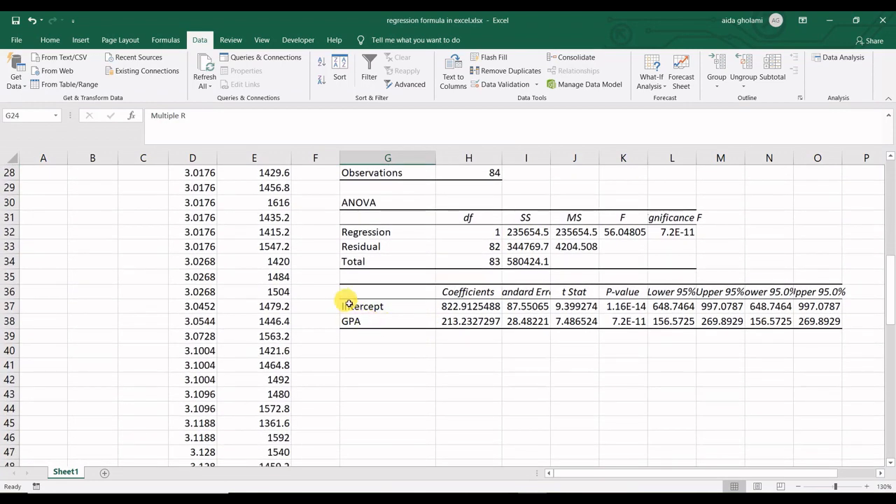
{"action": "left_click_drag", "start_coordinate": [345, 290], "coordinate": [500, 321]}
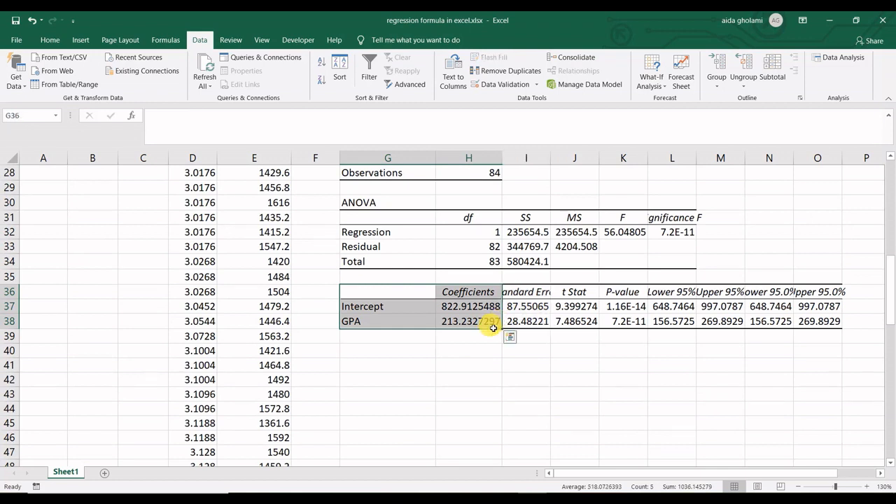
{"action": "double_click", "coordinate": [550, 160]}
{"action": "double_click", "coordinate": [624, 154]}
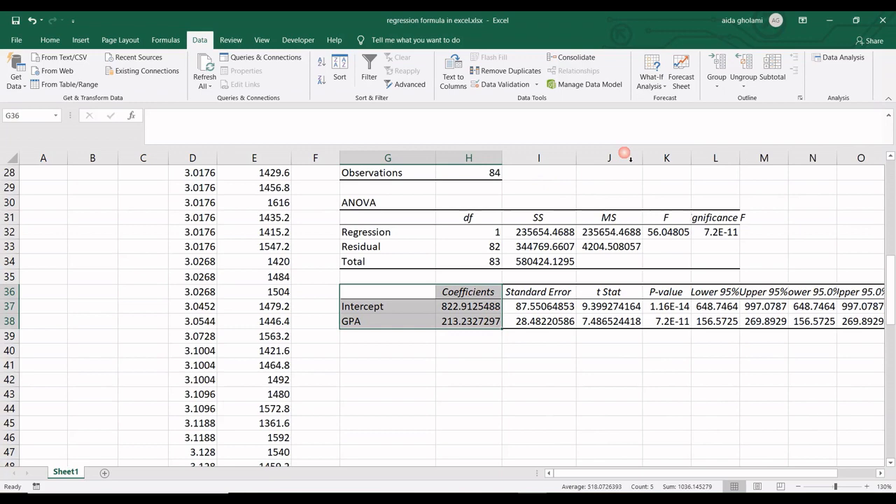
{"action": "double_click", "coordinate": [690, 160]}
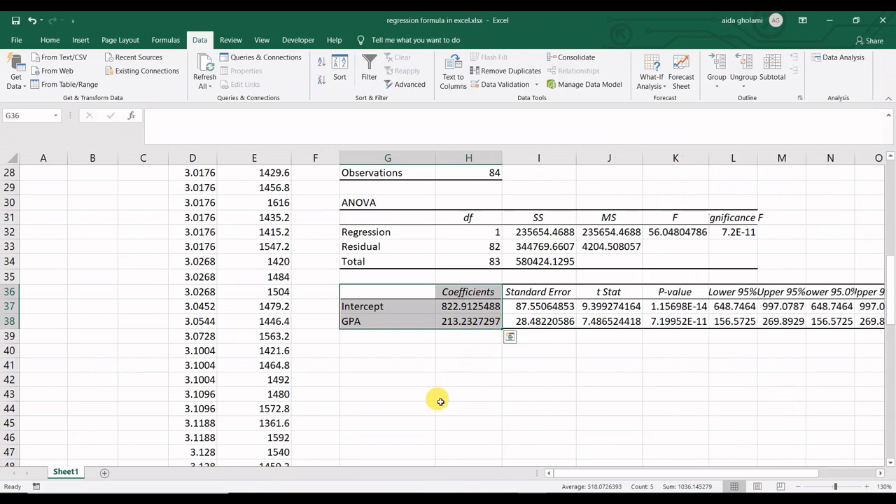
Highlight the R Square label and value in G25:H25 of the Regression Statistics
{"action": "scroll", "coordinate": [420, 382], "scroll_direction": "up", "scroll_amount": 3}
{"action": "scroll", "coordinate": [417, 329], "scroll_direction": "down", "scroll_amount": 1}
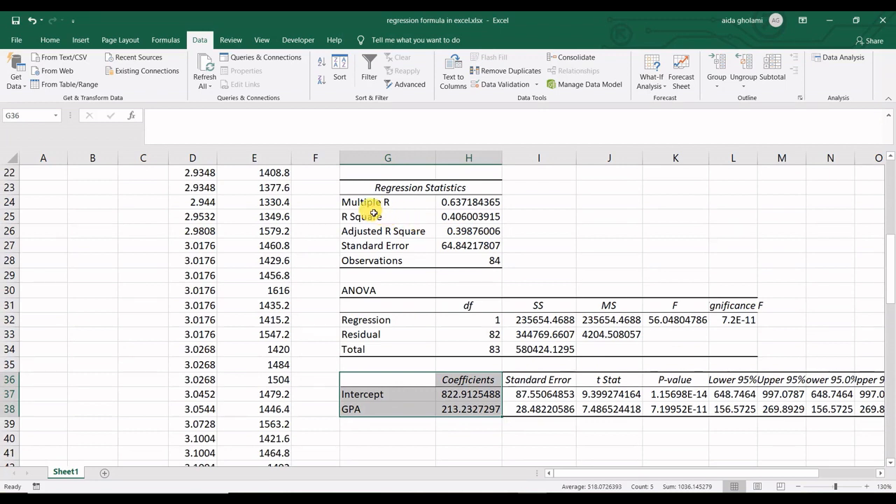
{"action": "left_click_drag", "start_coordinate": [351, 217], "coordinate": [457, 219]}
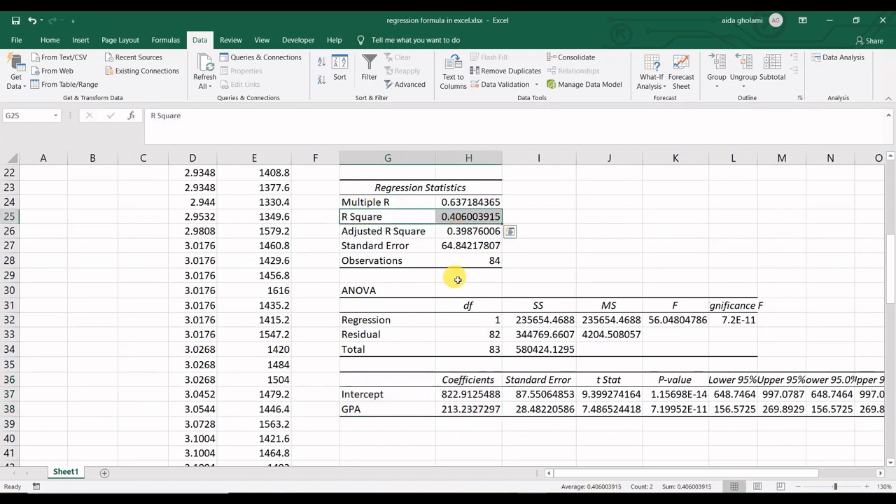
Point out the R Square value in H25, the Observations row in G28:H28 and the Standard Error row in G27:H27
{"action": "scroll", "coordinate": [458, 280], "scroll_direction": "up", "scroll_amount": 3}
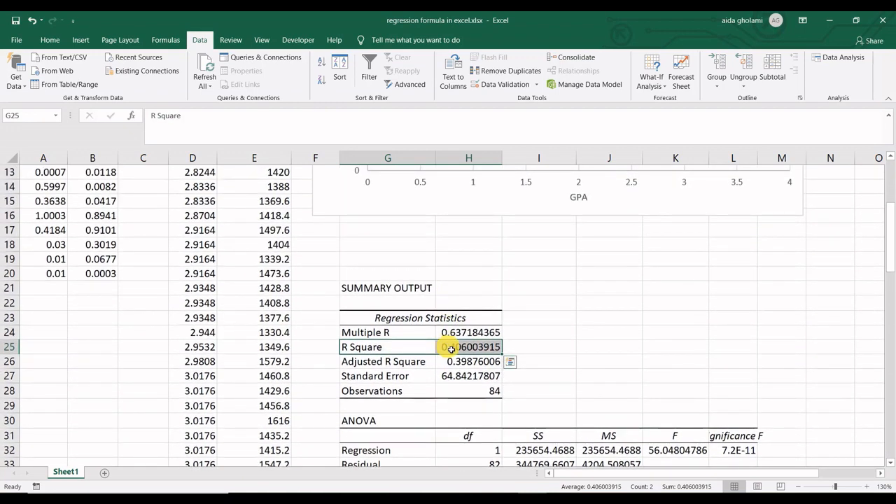
{"action": "left_click", "coordinate": [452, 349]}
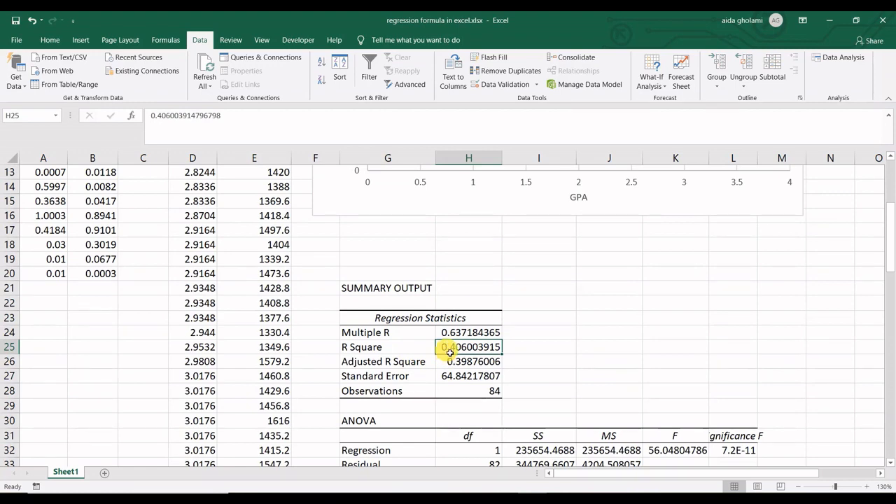
{"action": "scroll", "coordinate": [451, 352], "scroll_direction": "down", "scroll_amount": 1}
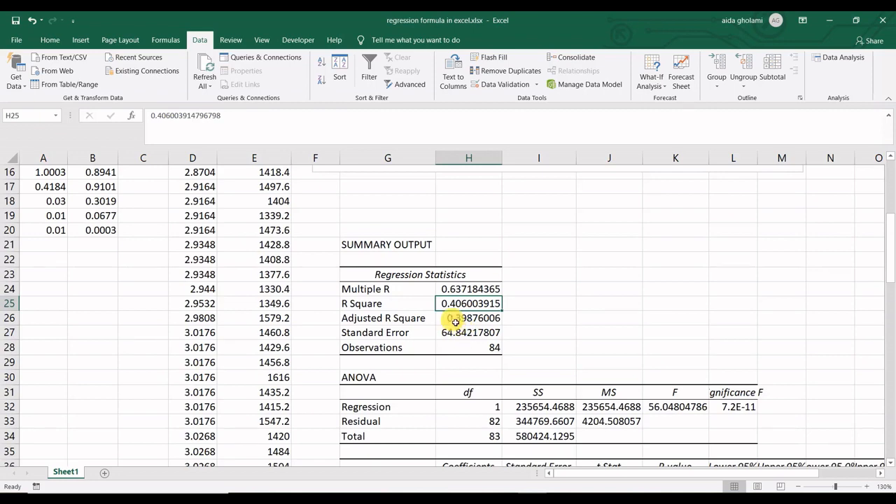
{"action": "scroll", "coordinate": [455, 322], "scroll_direction": "down", "scroll_amount": 1}
{"action": "left_click_drag", "start_coordinate": [386, 306], "coordinate": [474, 304]}
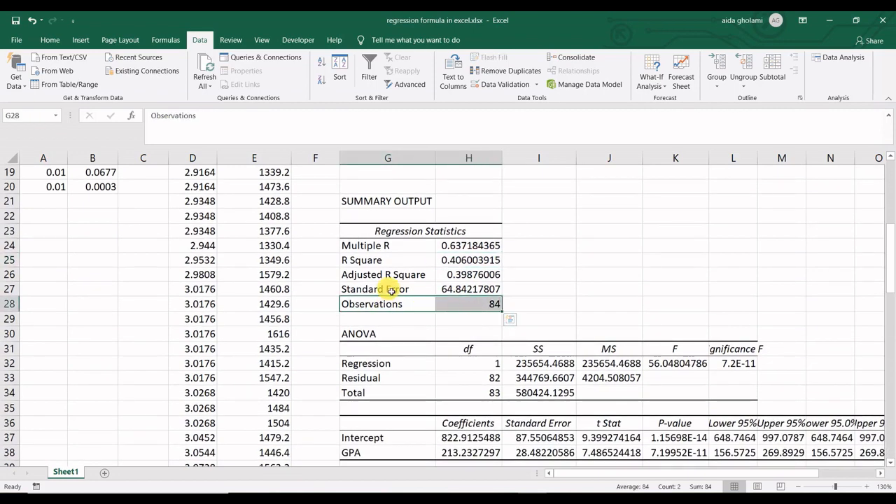
{"action": "left_click_drag", "start_coordinate": [390, 292], "coordinate": [451, 293]}
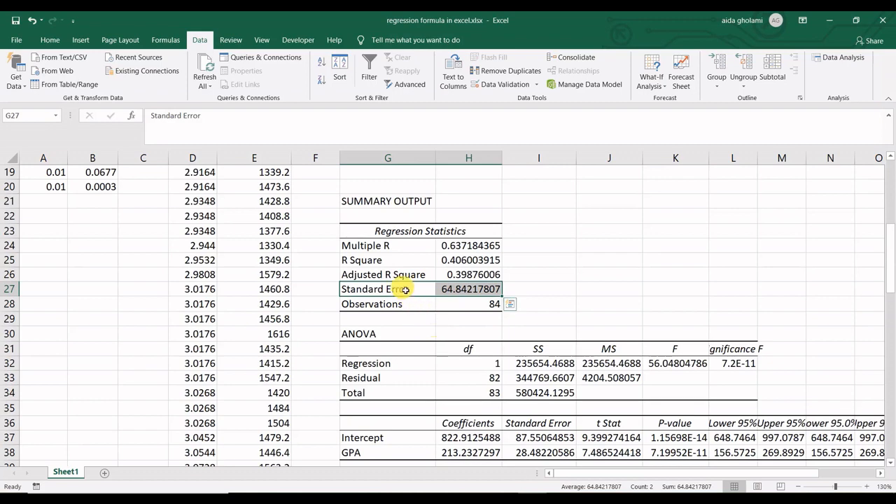
Point out the Intercept label in G37 and the GPA coefficient in H38 of the coefficients table
{"action": "scroll", "coordinate": [406, 329], "scroll_direction": "down", "scroll_amount": 3}
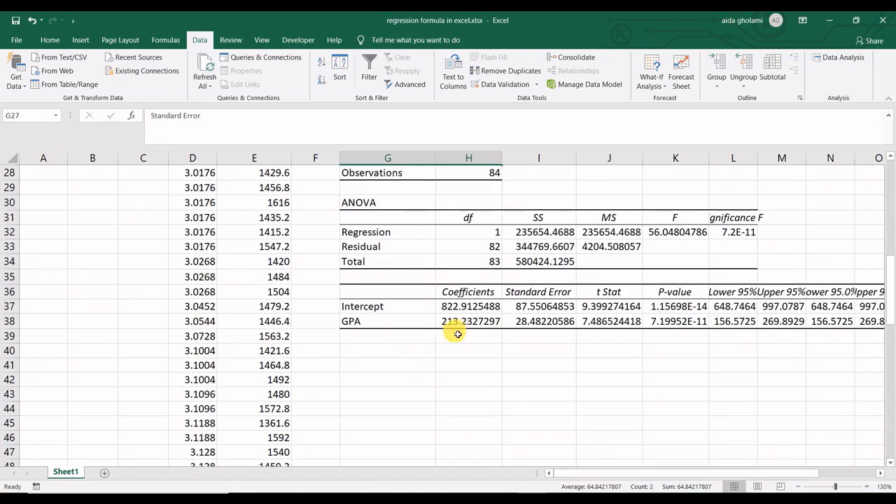
{"action": "scroll", "coordinate": [456, 337], "scroll_direction": "up", "scroll_amount": 1}
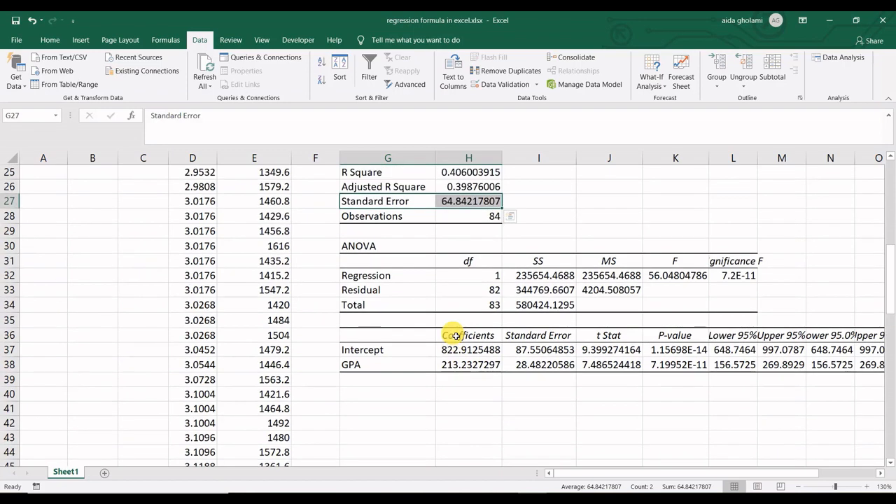
{"action": "scroll", "coordinate": [454, 335], "scroll_direction": "down", "scroll_amount": 1}
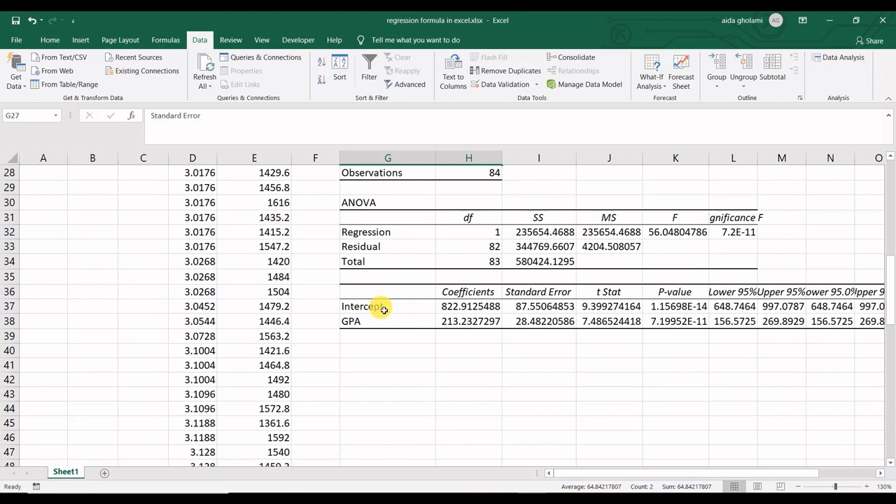
{"action": "left_click", "coordinate": [419, 308]}
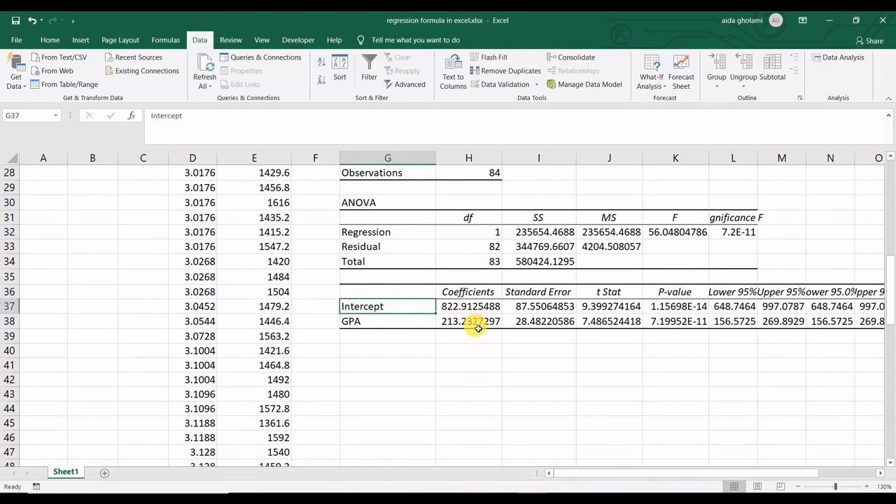
{"action": "left_click", "coordinate": [448, 339]}
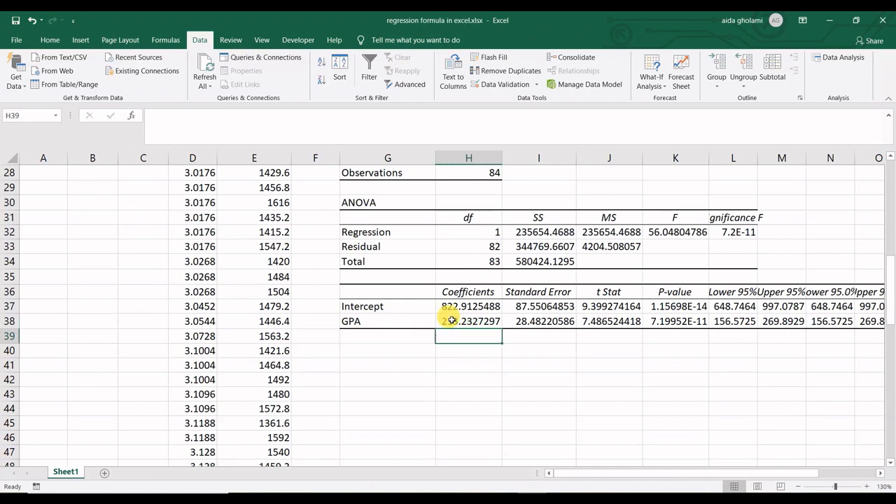
{"action": "left_click", "coordinate": [453, 320]}
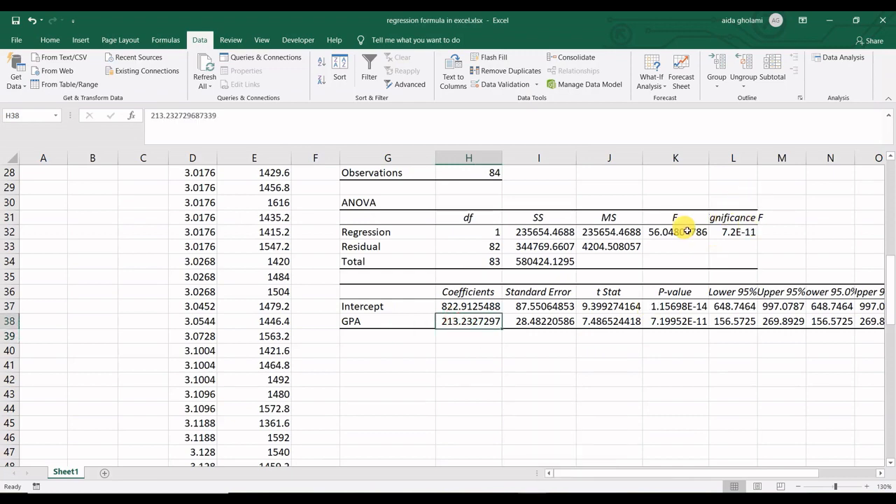
Switch to Paint 3D and undo all strokes of the scatter sketch until the canvas is blank
{"action": "left_click", "coordinate": [576, 482]}
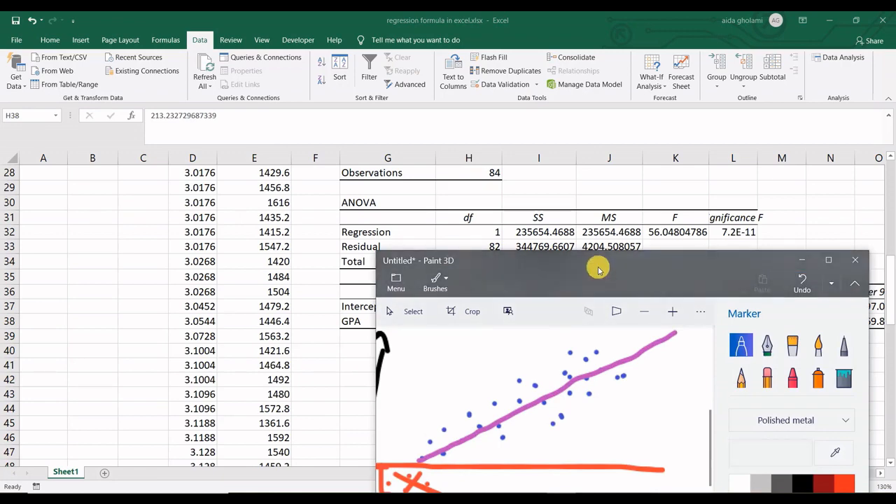
{"action": "mouse_move", "coordinate": [599, 265]}
{"action": "left_mouse_down"}
{"action": "mouse_move", "coordinate": [623, 350]}
{"action": "mouse_move", "coordinate": [463, 165]}
{"action": "left_mouse_up"}
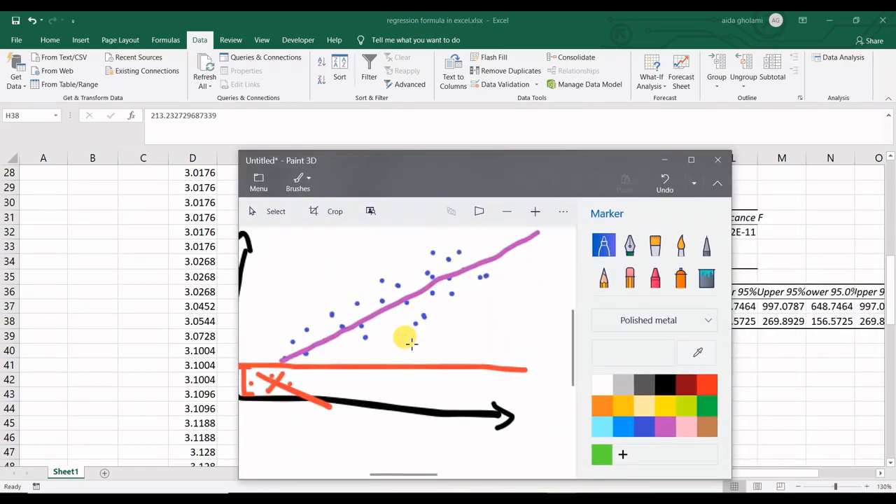
{"action": "scroll", "coordinate": [414, 329], "scroll_direction": "down", "scroll_amount": 5}
{"action": "key", "text": "ctrl+z"}
{"action": "key", "text": "ctrl+z"}
{"action": "key", "text": "ctrl+z"}
{"action": "key", "text": "ctrl+z"}
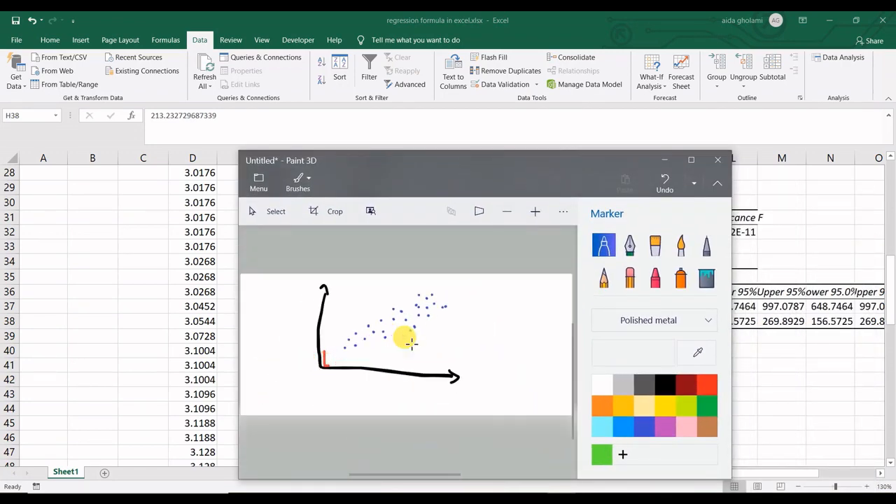
{"action": "key", "text": "ctrl+z"}
{"action": "key", "text": "ctrl+z"}
{"action": "key", "text": "ctrl+z"}
{"action": "key", "text": "ctrl+z"}
{"action": "key", "text": "ctrl+z"}
{"action": "key", "text": "ctrl+z"}
{"action": "key", "text": "ctrl+z"}
{"action": "key", "text": "ctrl+z"}
{"action": "key", "text": "ctrl+z"}
{"action": "key", "text": "ctrl+z"}
{"action": "key", "text": "ctrl+z"}
{"action": "key", "text": "ctrl+z"}
{"action": "key", "text": "ctrl+z"}
{"action": "key", "text": "ctrl+z"}
{"action": "key", "text": "ctrl+z"}
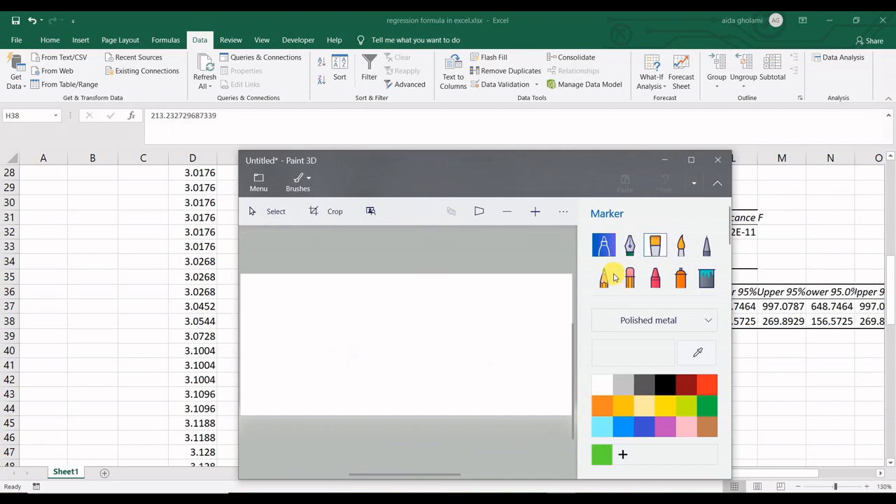
Handwrite "y =" on the canvas with the purple marker, and uncover the coefficients table behind the drawing window to read the intercept
{"action": "mouse_move", "coordinate": [273, 305]}
{"action": "left_mouse_down"}
{"action": "mouse_move", "coordinate": [274, 322]}
{"action": "mouse_move", "coordinate": [312, 333]}
{"action": "left_mouse_up"}
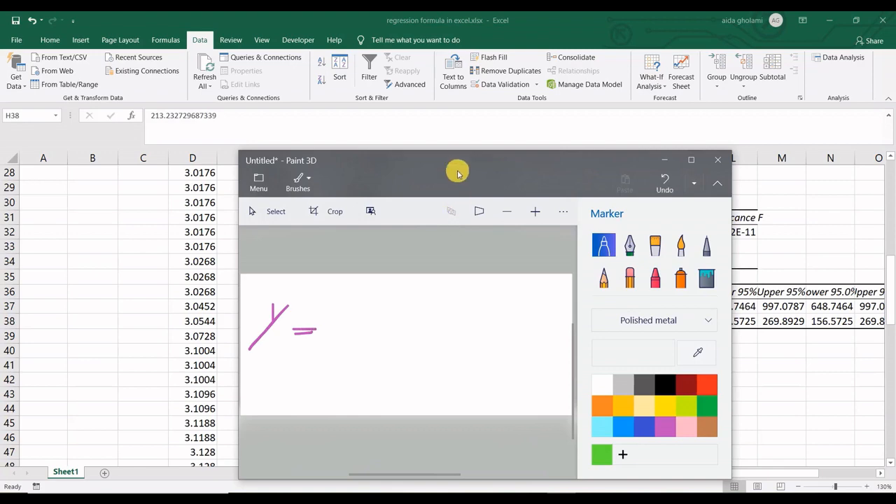
{"action": "mouse_move", "coordinate": [458, 161]}
{"action": "left_mouse_down"}
{"action": "mouse_move", "coordinate": [33, 164]}
{"action": "mouse_move", "coordinate": [67, 163]}
{"action": "left_mouse_up"}
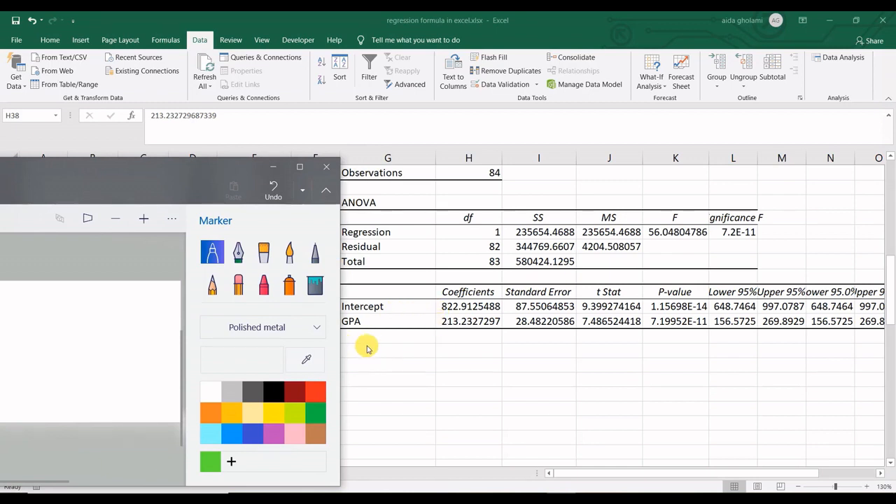
{"action": "left_click_drag", "start_coordinate": [218, 173], "coordinate": [173, 176]}
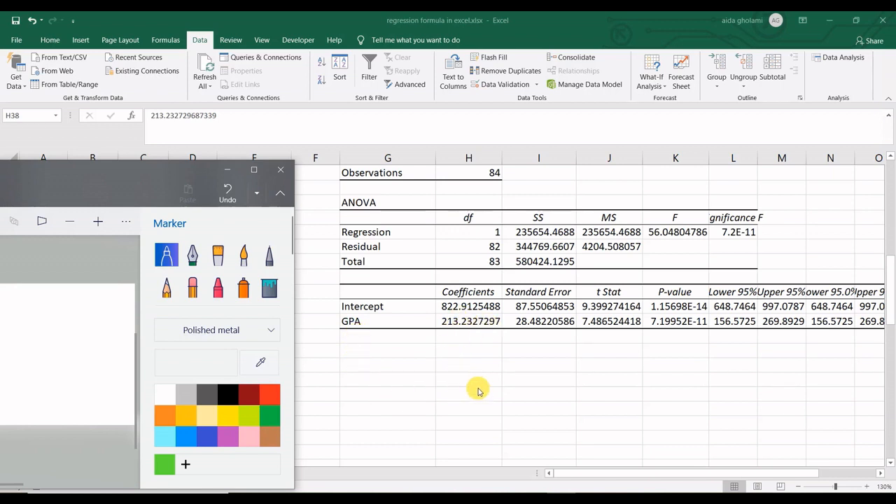
{"action": "mouse_move", "coordinate": [176, 170]}
{"action": "left_mouse_down"}
{"action": "mouse_move", "coordinate": [487, 179]}
{"action": "mouse_move", "coordinate": [500, 165]}
{"action": "left_mouse_up"}
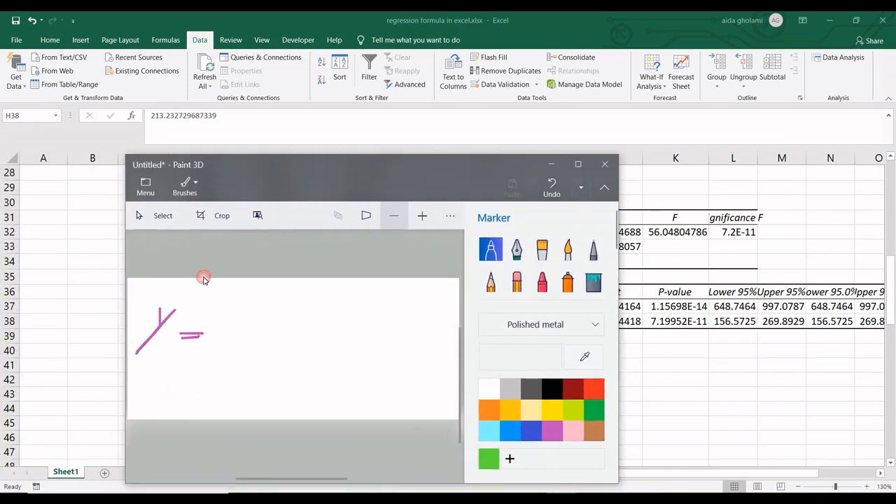
{"action": "mouse_move", "coordinate": [299, 175]}
{"action": "left_mouse_down"}
{"action": "mouse_move", "coordinate": [168, 205]}
{"action": "mouse_move", "coordinate": [6, 191]}
{"action": "mouse_move", "coordinate": [64, 264]}
{"action": "mouse_move", "coordinate": [175, 339]}
{"action": "mouse_move", "coordinate": [306, 334]}
{"action": "left_mouse_up"}
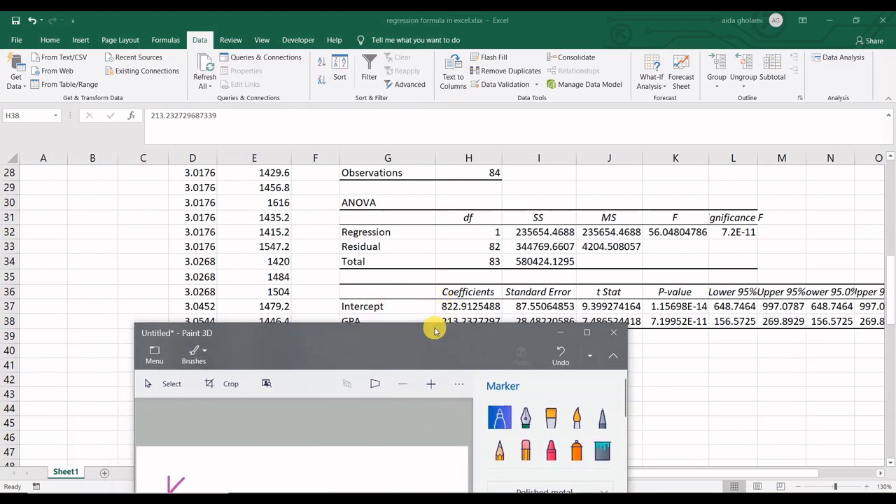
Handwrite the intercept "822,91 +" after the equals sign with the marker
{"action": "mouse_move", "coordinate": [432, 333]}
{"action": "left_mouse_down"}
{"action": "mouse_move", "coordinate": [503, 213]}
{"action": "mouse_move", "coordinate": [579, 138]}
{"action": "left_mouse_up"}
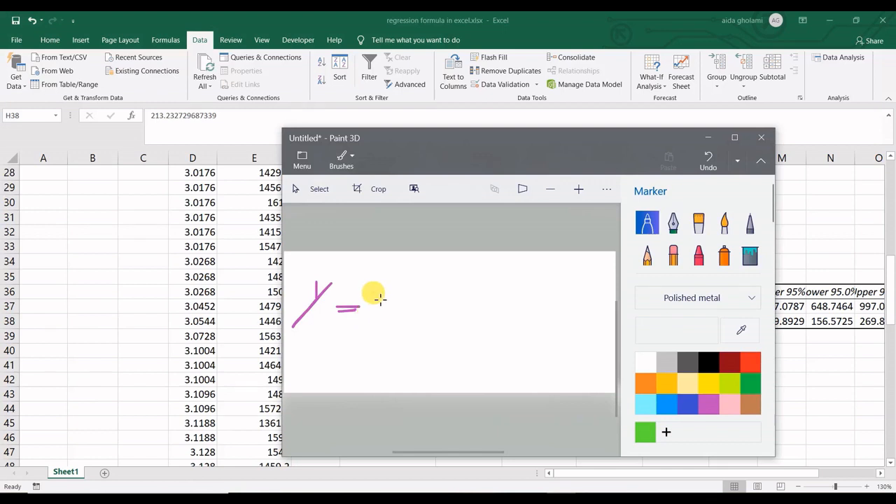
{"action": "mouse_move", "coordinate": [384, 291]}
{"action": "left_mouse_down"}
{"action": "mouse_move", "coordinate": [378, 283]}
{"action": "mouse_move", "coordinate": [401, 300]}
{"action": "mouse_move", "coordinate": [451, 303]}
{"action": "mouse_move", "coordinate": [454, 312]}
{"action": "left_mouse_up"}
{"action": "left_click_drag", "start_coordinate": [461, 279], "coordinate": [461, 295]}
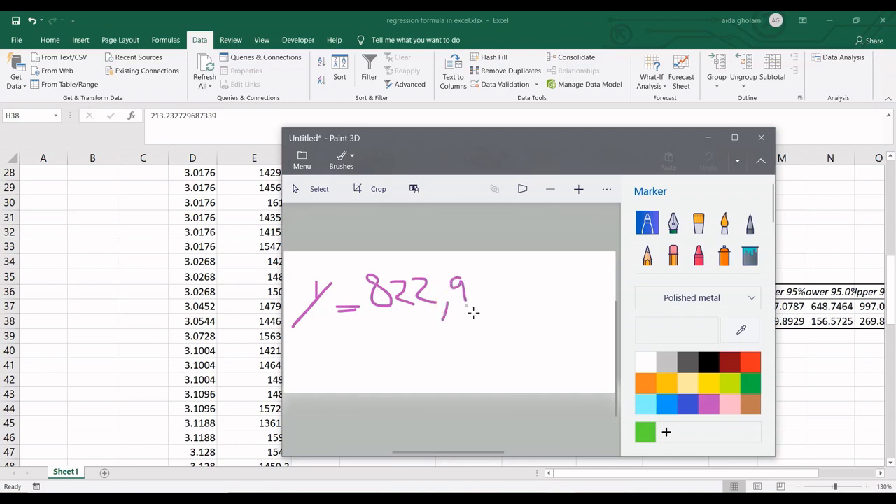
{"action": "mouse_move", "coordinate": [537, 138]}
{"action": "left_mouse_down"}
{"action": "mouse_move", "coordinate": [502, 380]}
{"action": "mouse_move", "coordinate": [470, 175]}
{"action": "left_mouse_up"}
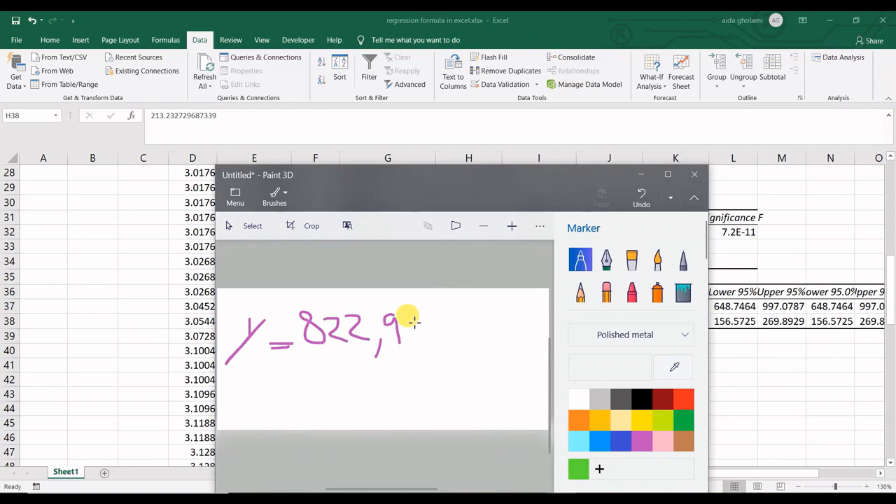
{"action": "left_click_drag", "start_coordinate": [408, 315], "coordinate": [410, 343]}
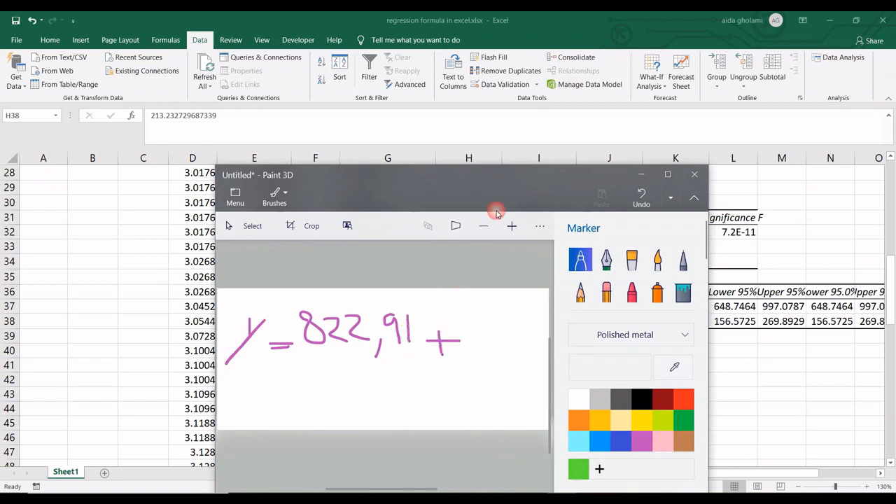
Check the GPA coefficient in the sheet and handwrite "213,23 x₁" on the equation's second line
{"action": "mouse_move", "coordinate": [489, 176]}
{"action": "left_mouse_down"}
{"action": "mouse_move", "coordinate": [328, 391]}
{"action": "mouse_move", "coordinate": [261, 355]}
{"action": "left_mouse_up"}
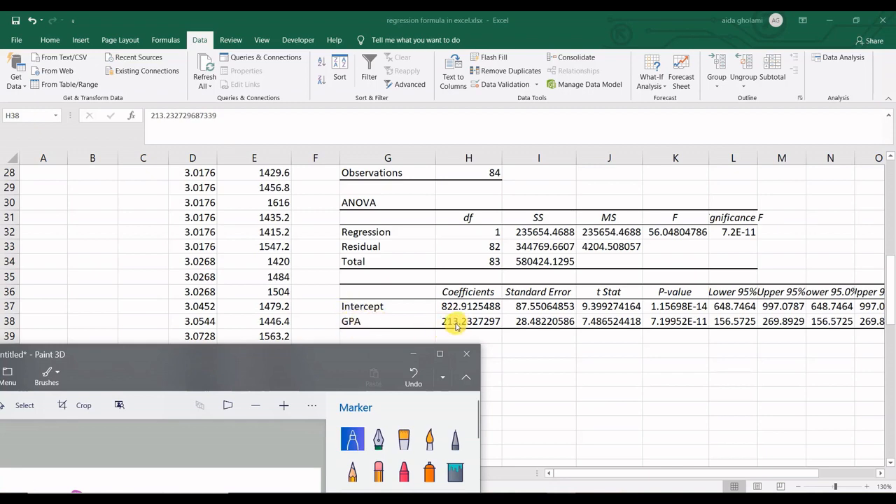
{"action": "left_click_drag", "start_coordinate": [325, 355], "coordinate": [537, 149]}
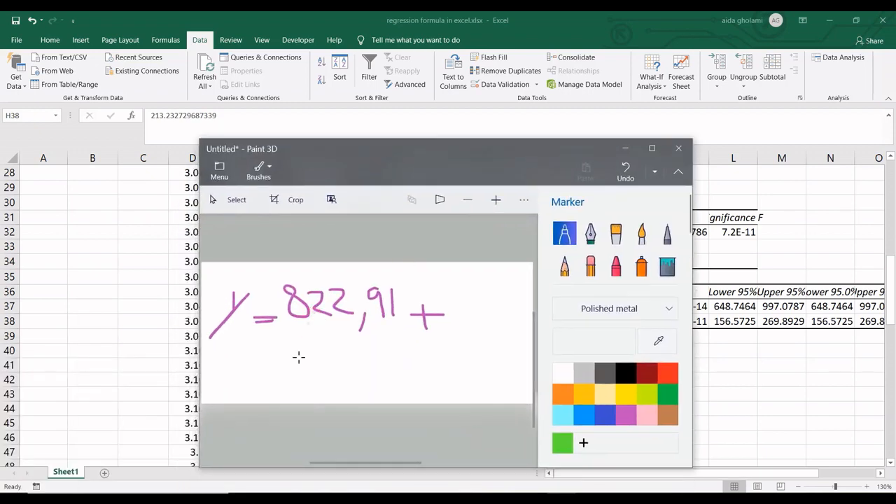
{"action": "left_click_drag", "start_coordinate": [265, 355], "coordinate": [281, 352]}
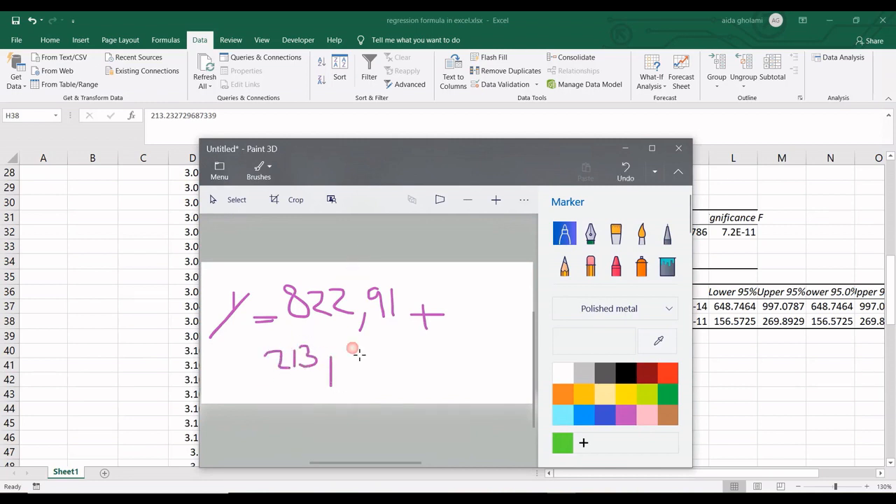
{"action": "mouse_move", "coordinate": [353, 366]}
{"action": "left_mouse_down"}
{"action": "mouse_move", "coordinate": [365, 376]}
{"action": "mouse_move", "coordinate": [384, 363]}
{"action": "mouse_move", "coordinate": [376, 376]}
{"action": "left_mouse_up"}
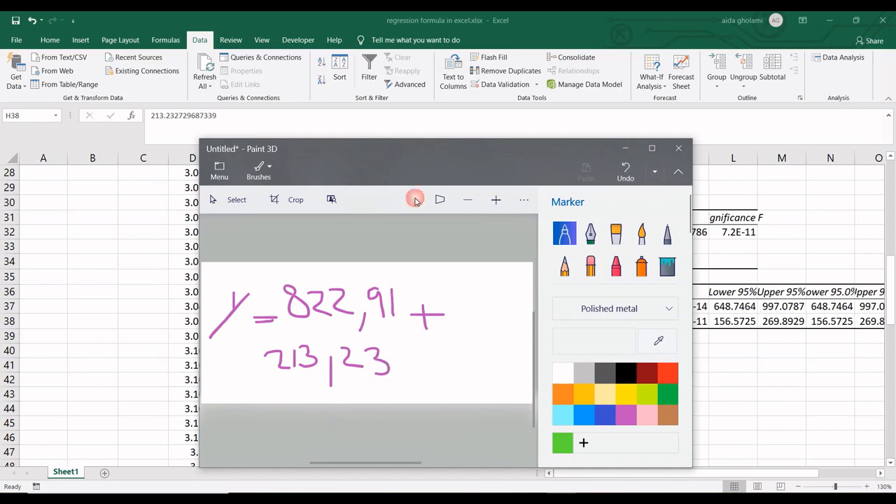
{"action": "mouse_move", "coordinate": [419, 150]}
{"action": "left_mouse_down"}
{"action": "mouse_move", "coordinate": [359, 437]}
{"action": "mouse_move", "coordinate": [370, 171]}
{"action": "left_mouse_up"}
{"action": "left_click", "coordinate": [532, 463]}
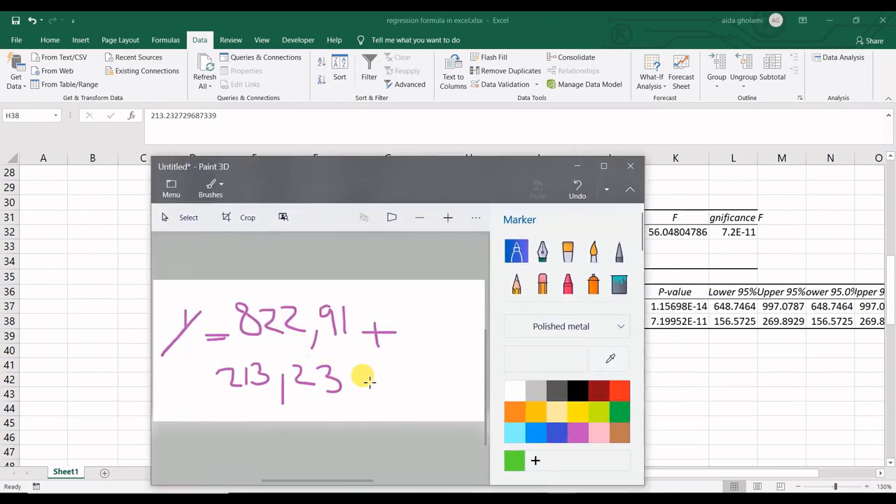
{"action": "left_click_drag", "start_coordinate": [355, 366], "coordinate": [369, 372]}
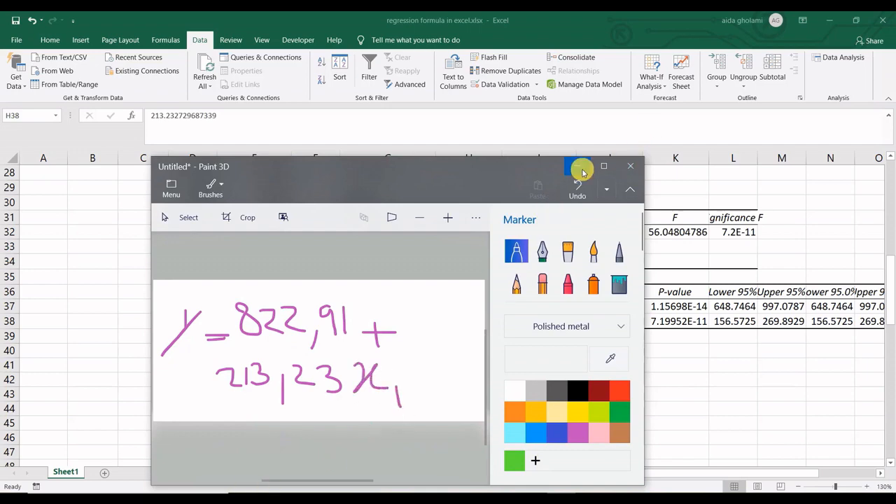
Compare the handwritten equation with the trendline equation on the SAT vs. GPA chart, and minimize Paint 3D
{"action": "mouse_move", "coordinate": [456, 170]}
{"action": "left_mouse_down"}
{"action": "mouse_move", "coordinate": [637, 145]}
{"action": "mouse_move", "coordinate": [651, 132]}
{"action": "mouse_move", "coordinate": [382, 168]}
{"action": "mouse_move", "coordinate": [292, 159]}
{"action": "left_mouse_up"}
{"action": "scroll", "coordinate": [889, 259], "scroll_direction": "up", "scroll_amount": 2}
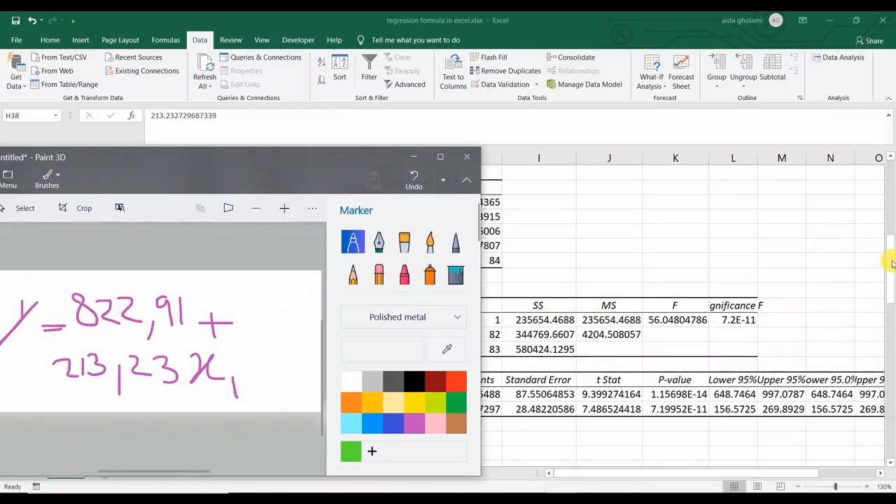
{"action": "mouse_move", "coordinate": [356, 160]}
{"action": "left_mouse_down"}
{"action": "mouse_move", "coordinate": [547, 209]}
{"action": "mouse_move", "coordinate": [771, 317]}
{"action": "left_mouse_up"}
{"action": "scroll", "coordinate": [803, 238], "scroll_direction": "up", "scroll_amount": 2}
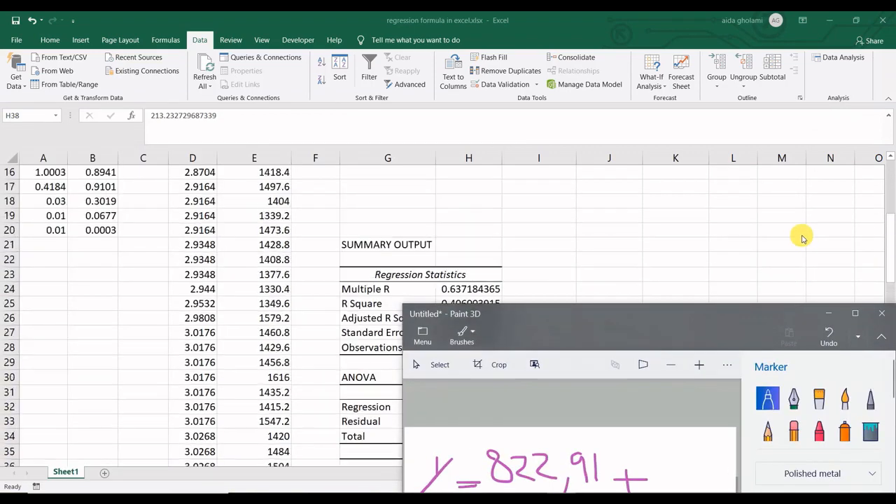
{"action": "scroll", "coordinate": [803, 239], "scroll_direction": "up", "scroll_amount": 1}
{"action": "scroll", "coordinate": [800, 257], "scroll_direction": "up", "scroll_amount": 4}
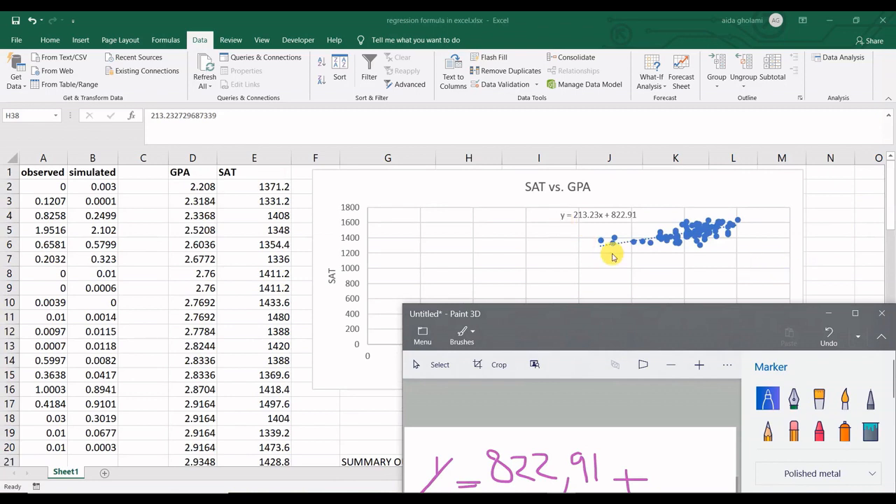
{"action": "mouse_move", "coordinate": [610, 320]}
{"action": "left_mouse_down"}
{"action": "mouse_move", "coordinate": [609, 237]}
{"action": "mouse_move", "coordinate": [607, 248]}
{"action": "left_mouse_up"}
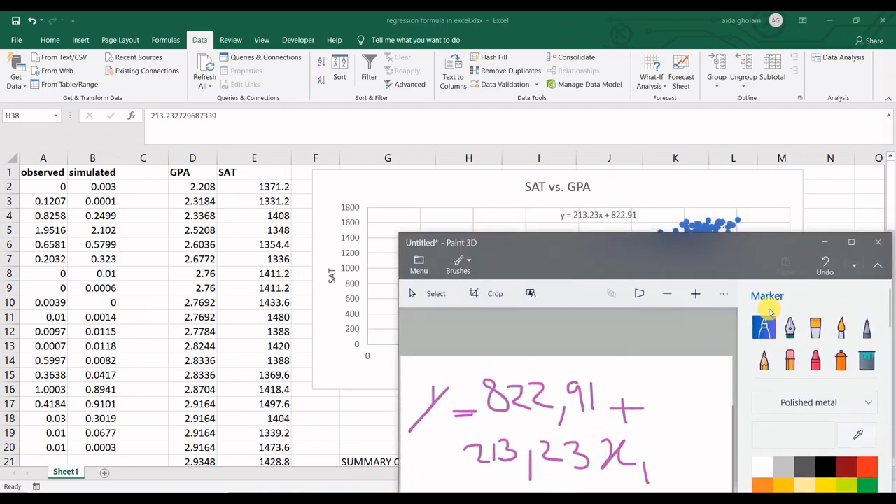
{"action": "left_click", "coordinate": [823, 245]}
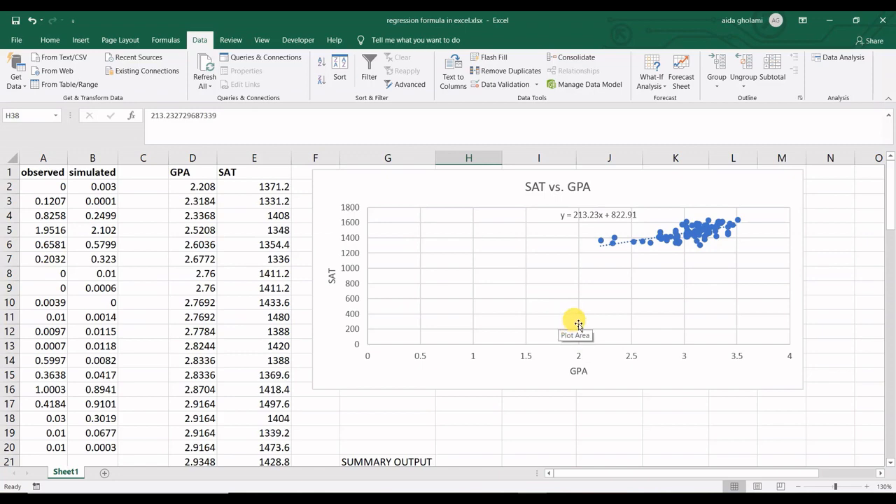
Return from the chart to the regression summary output and review its statistics, ANOVA and coefficients tables
{"action": "scroll", "coordinate": [578, 325], "scroll_direction": "down", "scroll_amount": 8}
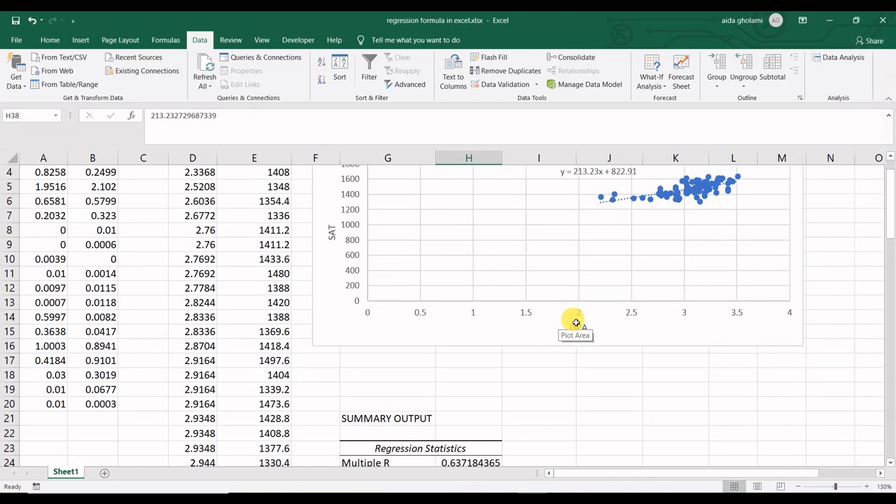
{"action": "scroll", "coordinate": [573, 322], "scroll_direction": "up", "scroll_amount": 2}
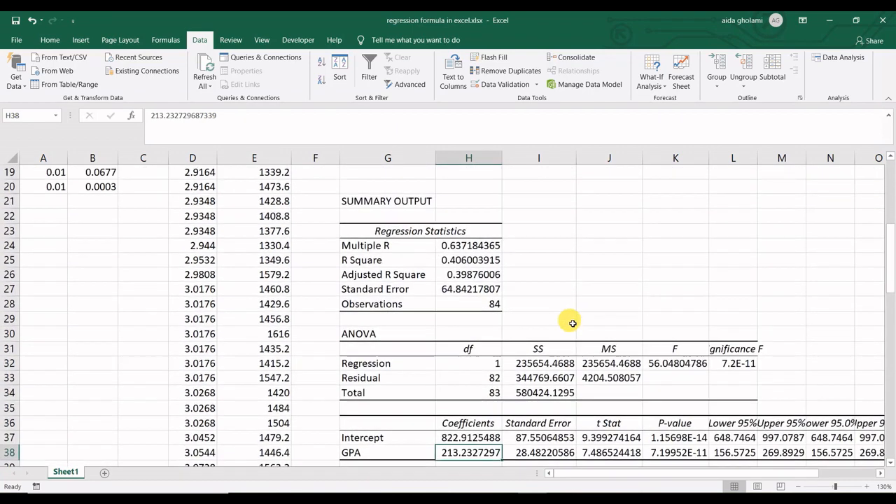
{"action": "scroll", "coordinate": [573, 322], "scroll_direction": "down", "scroll_amount": 1}
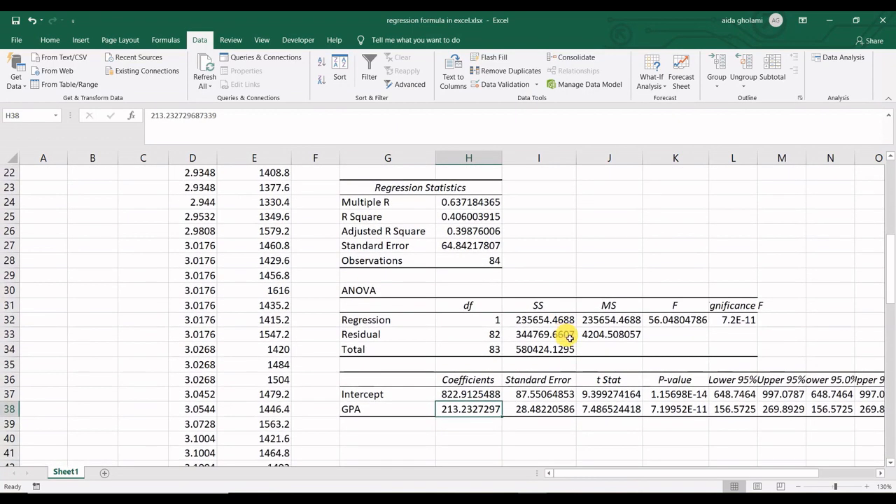
{"action": "scroll", "coordinate": [463, 330], "scroll_direction": "up", "scroll_amount": 1}
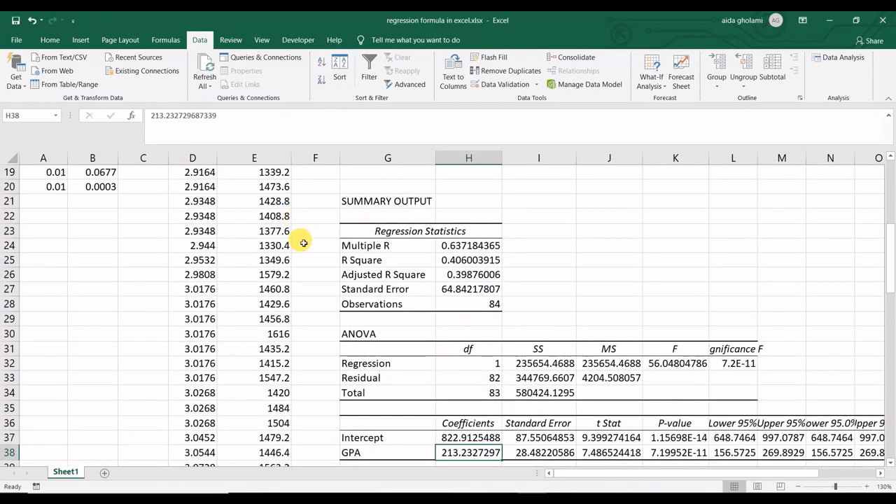